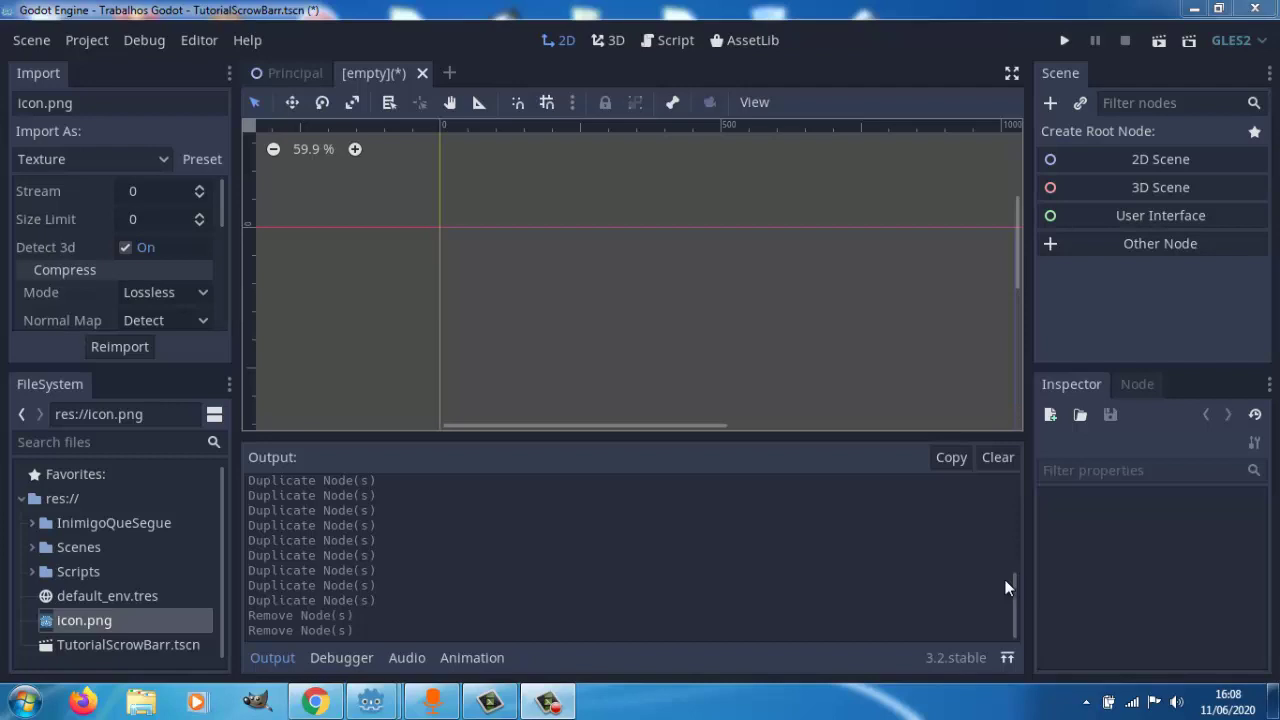
Create a Panel as the scene's root node and start renaming it to ScrowBarr.
{"action": "left_click", "coordinate": [1050, 103]}
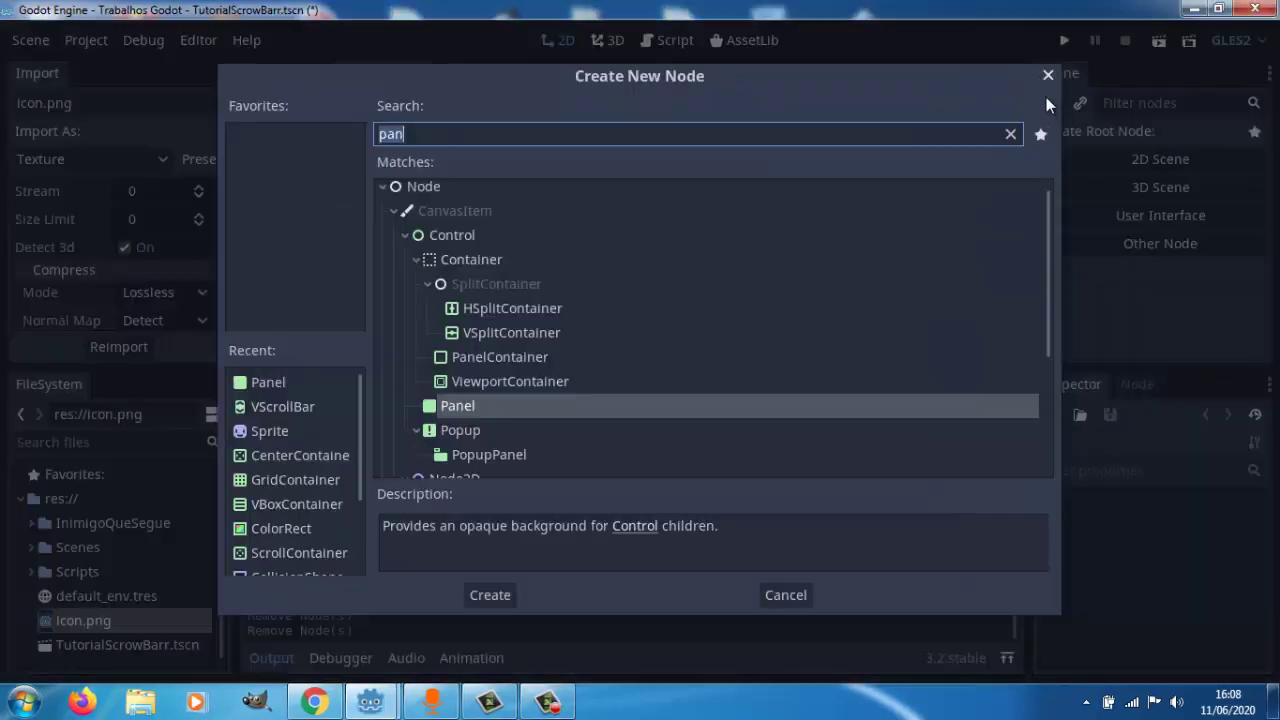
{"action": "left_click", "coordinate": [470, 408]}
{"action": "left_click", "coordinate": [490, 595]}
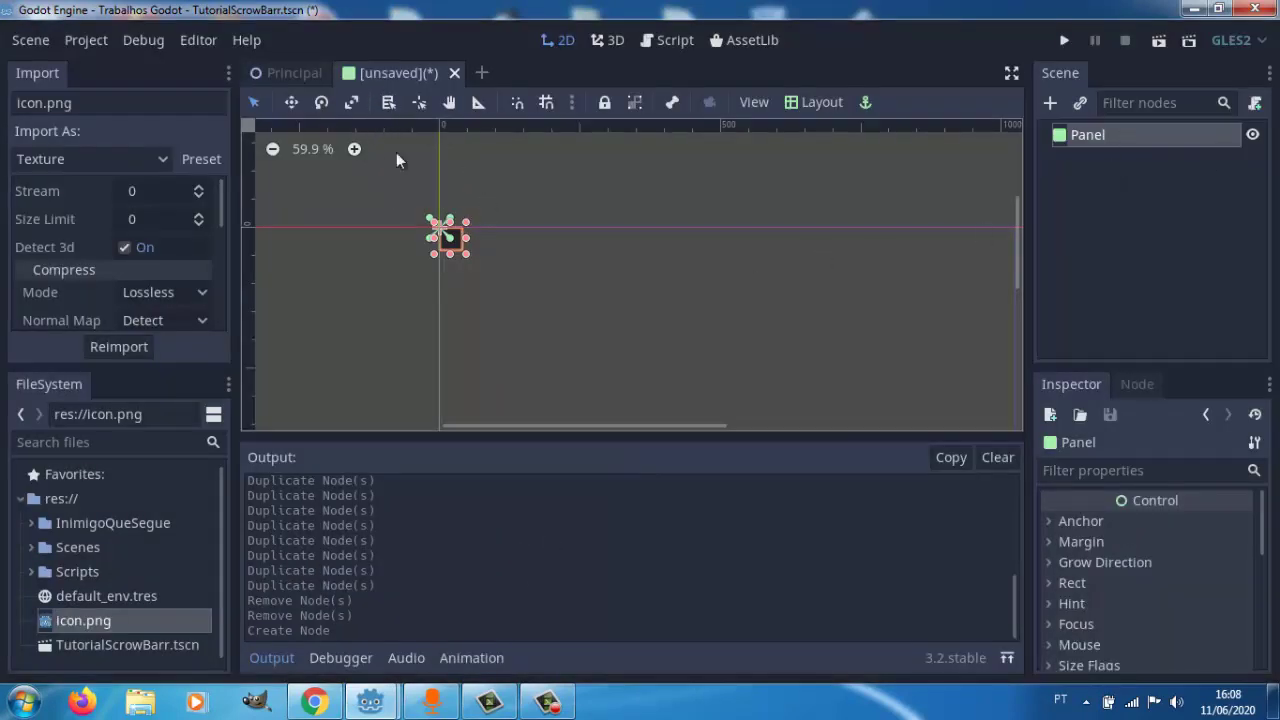
{"action": "double_click", "coordinate": [1116, 144]}
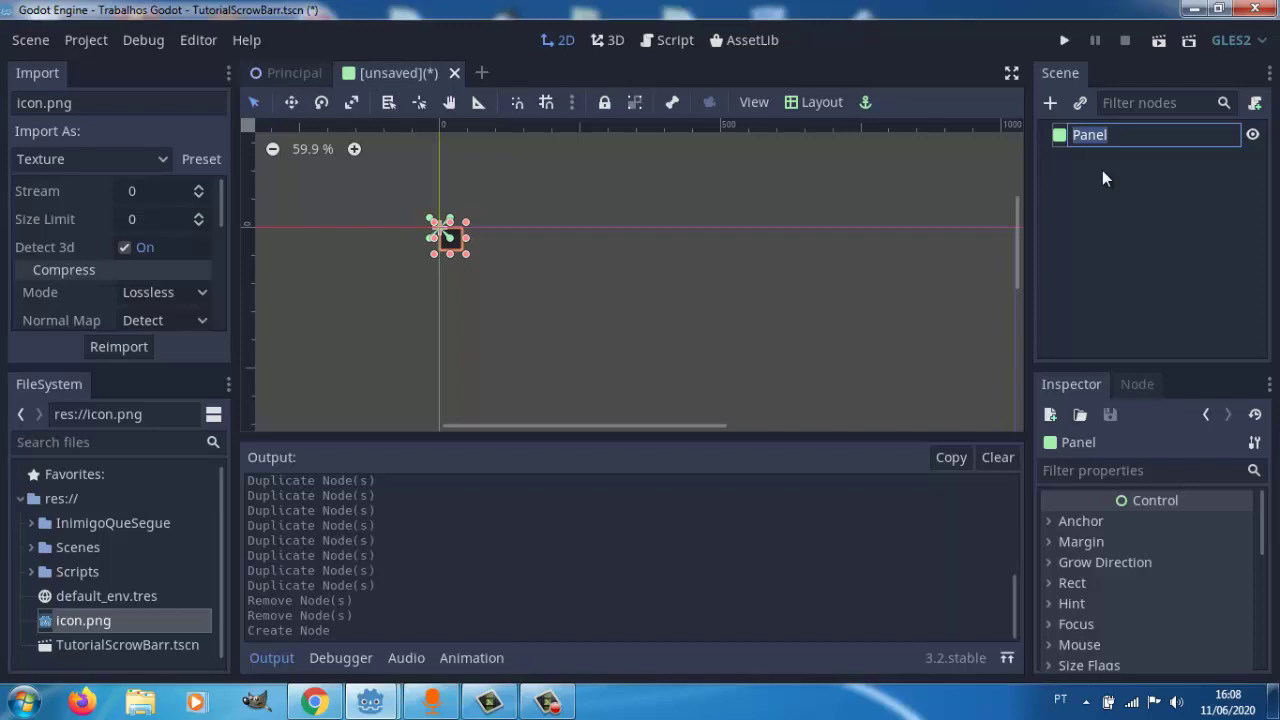
{"action": "type", "text": "C"}
Confirm the ScrowBarr name and select the panel to show its Inspector properties.
{"action": "left_click", "coordinate": [1112, 216]}
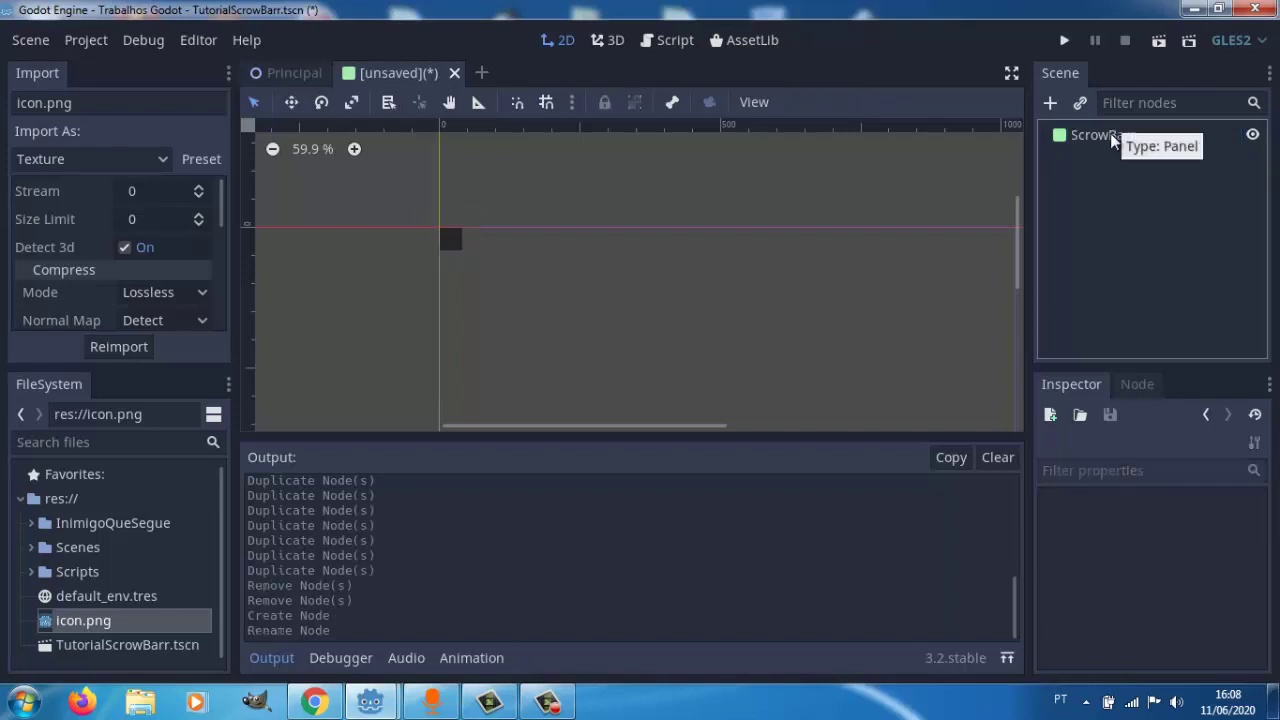
{"action": "left_click", "coordinate": [1110, 134]}
{"action": "scroll", "coordinate": [1110, 535], "scroll_direction": "down", "scroll_amount": 1}
{"action": "scroll", "coordinate": [1097, 549], "scroll_direction": "down", "scroll_amount": 2}
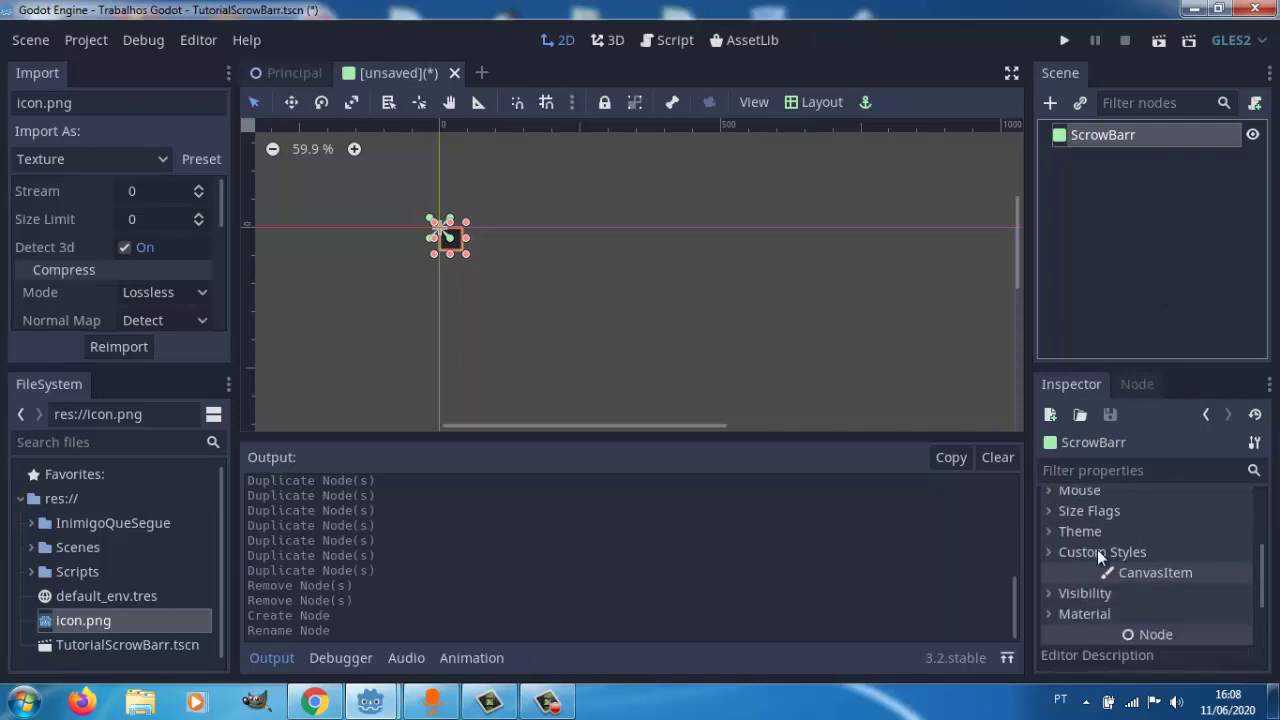
{"action": "scroll", "coordinate": [1132, 529], "scroll_direction": "down", "scroll_amount": 1}
{"action": "scroll", "coordinate": [1101, 538], "scroll_direction": "up", "scroll_amount": 1}
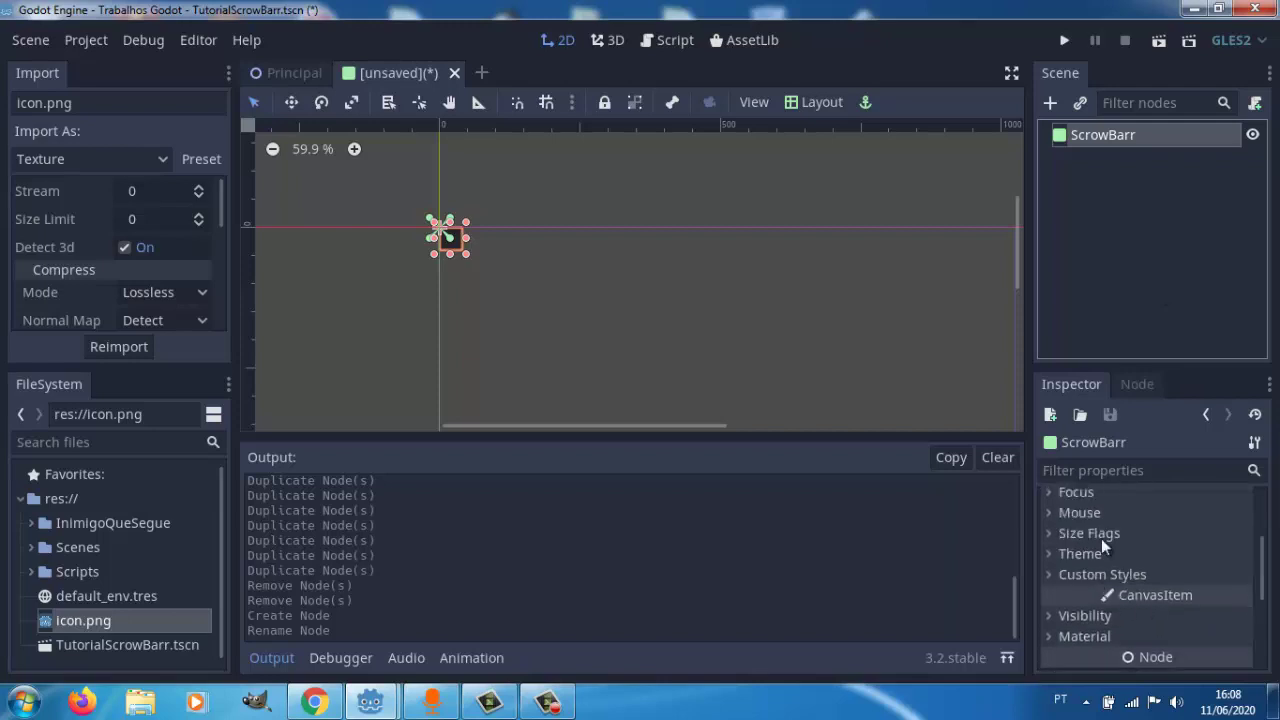
{"action": "scroll", "coordinate": [1097, 546], "scroll_direction": "up", "scroll_amount": 1}
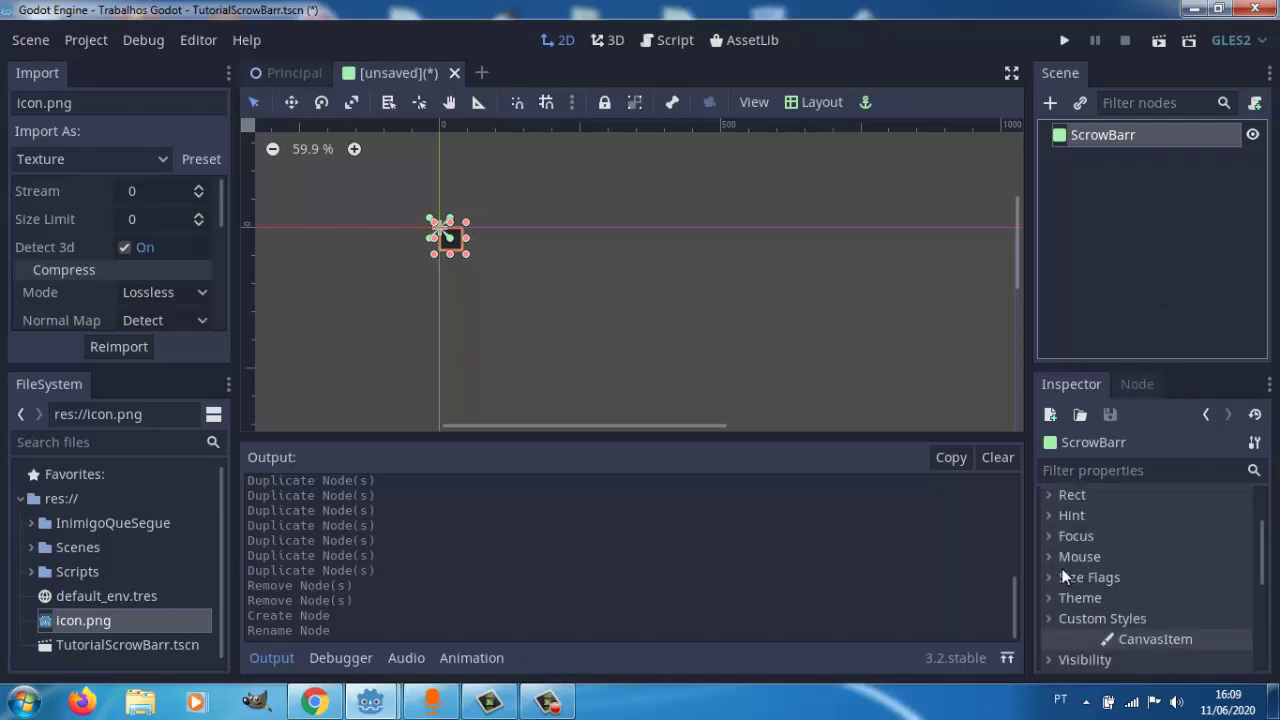
{"action": "scroll", "coordinate": [1057, 564], "scroll_direction": "up", "scroll_amount": 1}
{"action": "scroll", "coordinate": [1057, 564], "scroll_direction": "up", "scroll_amount": 1}
{"action": "scroll", "coordinate": [1057, 564], "scroll_direction": "down", "scroll_amount": 1}
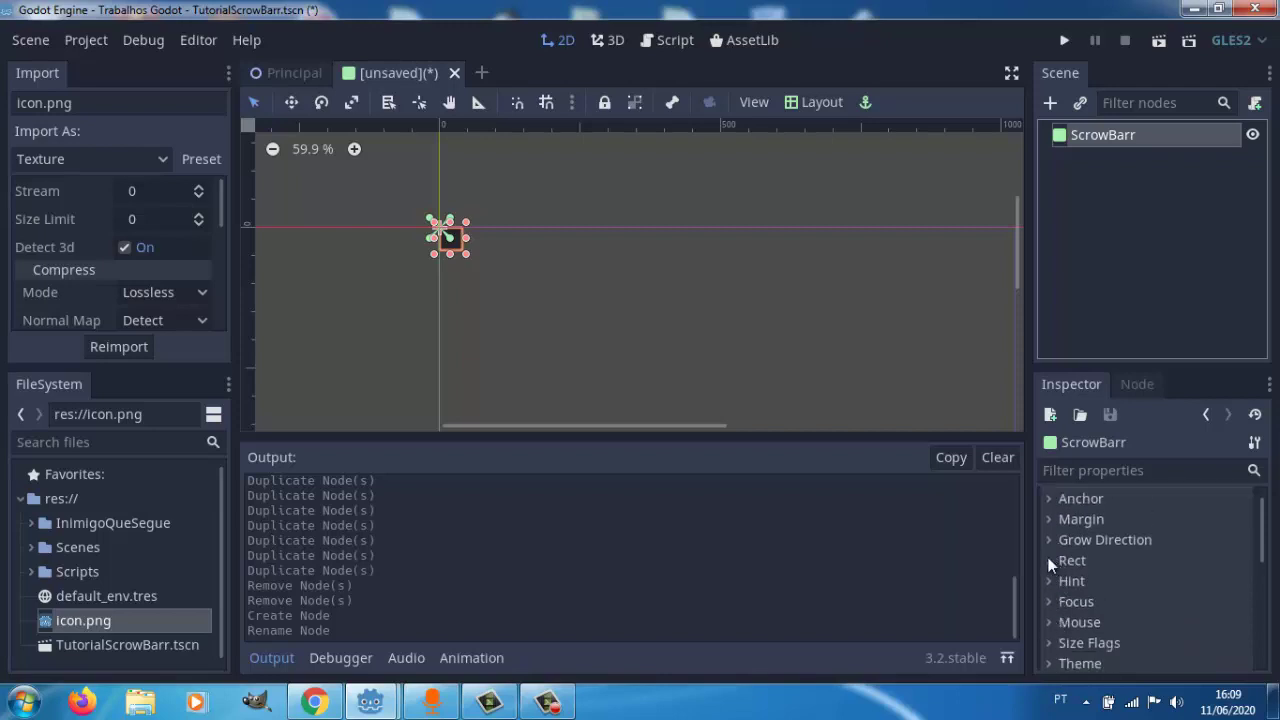
Set the panel's Rect size to 192 by 128 (64*3 by 64*2).
{"action": "left_click", "coordinate": [1050, 562]}
{"action": "scroll", "coordinate": [1151, 598], "scroll_direction": "down", "scroll_amount": 1}
{"action": "left_click", "coordinate": [1187, 575]}
{"action": "type", "text": "64*3"}
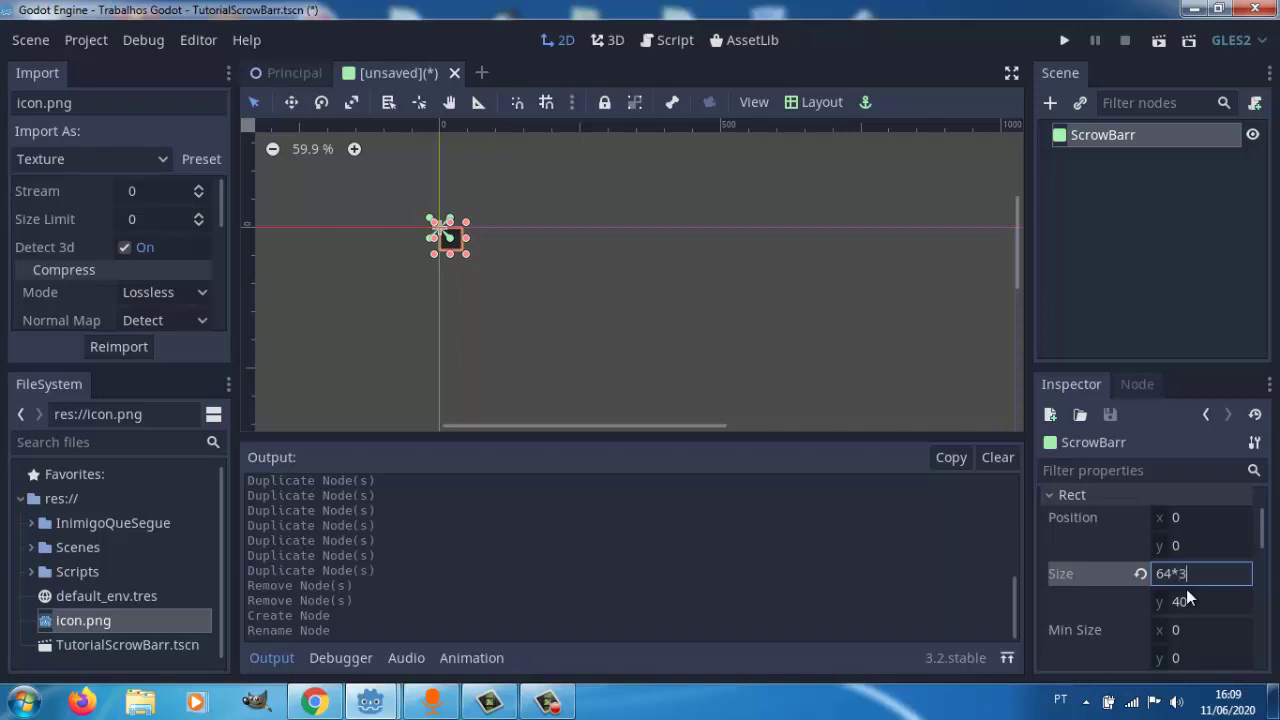
{"action": "key", "text": "Return"}
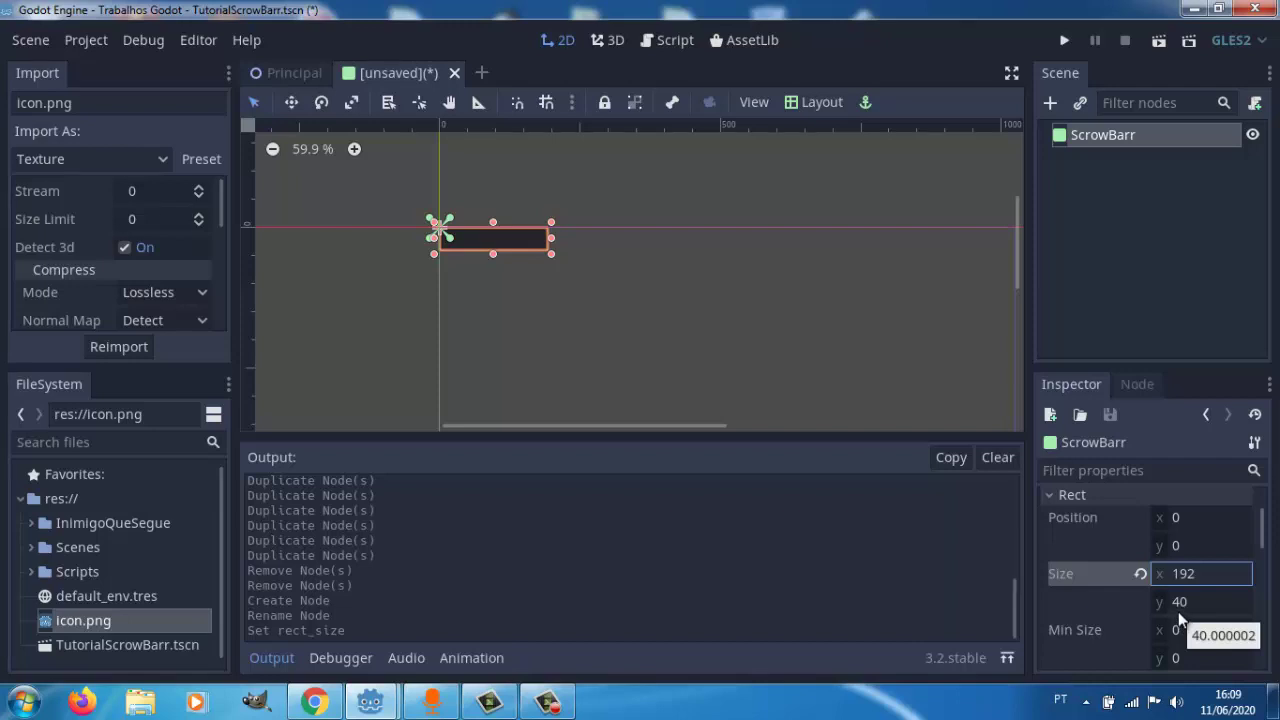
{"action": "left_click", "coordinate": [1181, 601]}
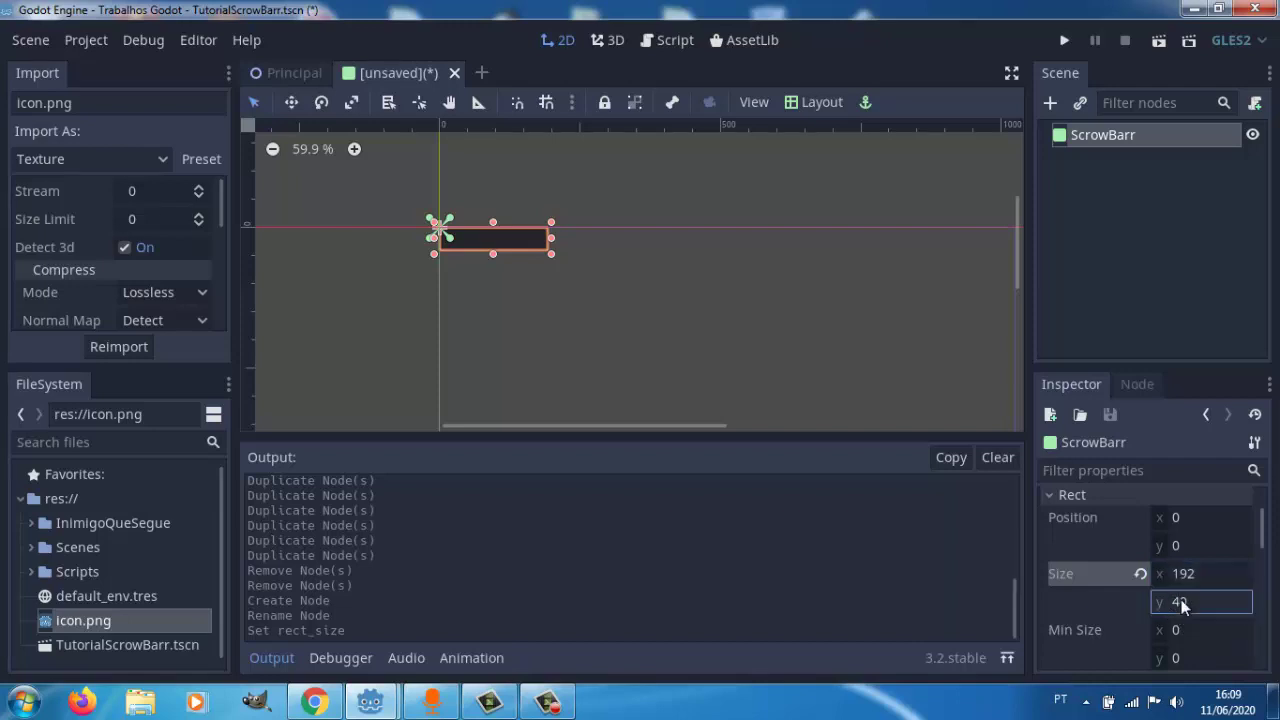
{"action": "type", "text": "64"}
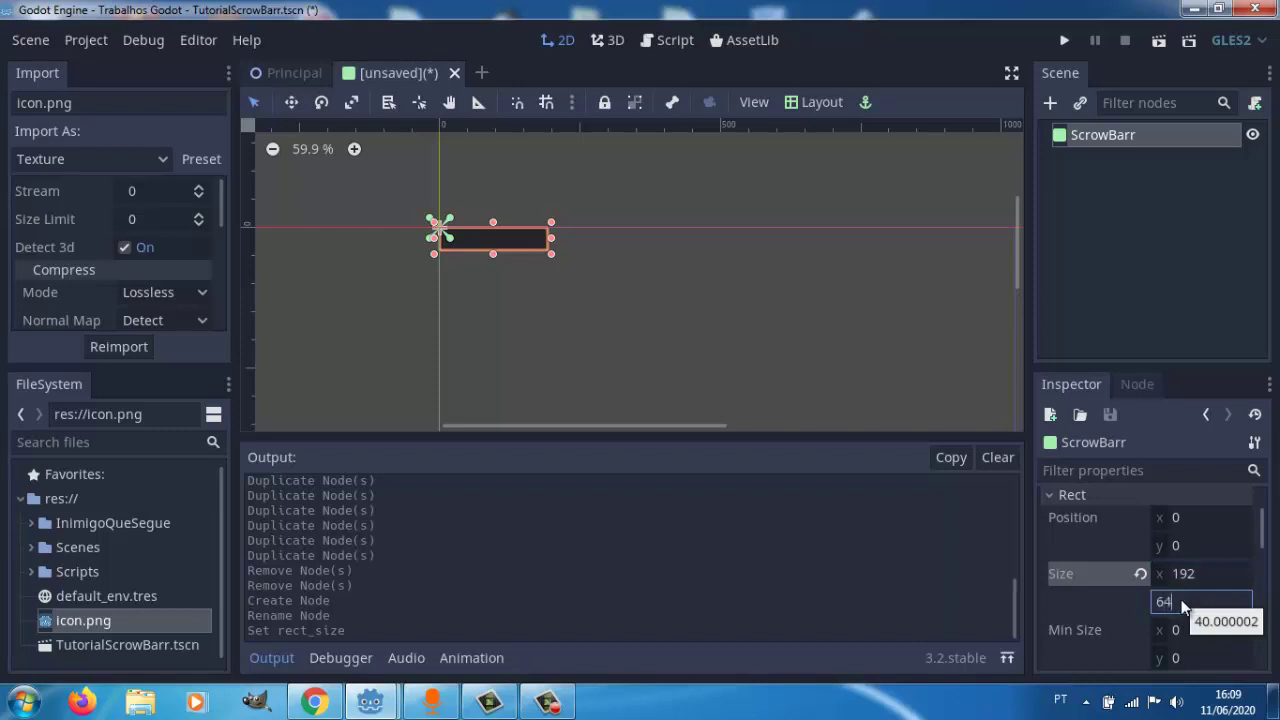
{"action": "type", "text": "*2"}
{"action": "key", "text": "Return"}
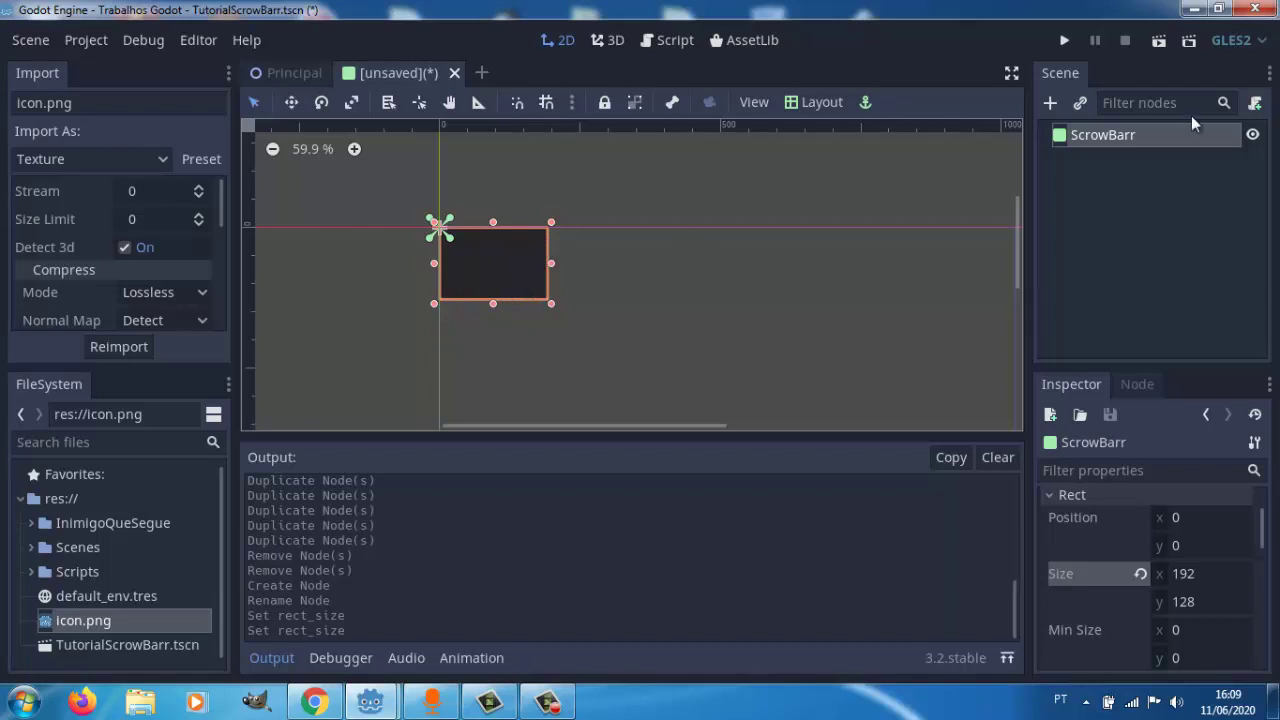
Anchor the ScrowBarr panel to the top-left with the Top Left layout preset.
{"action": "left_click", "coordinate": [1103, 142]}
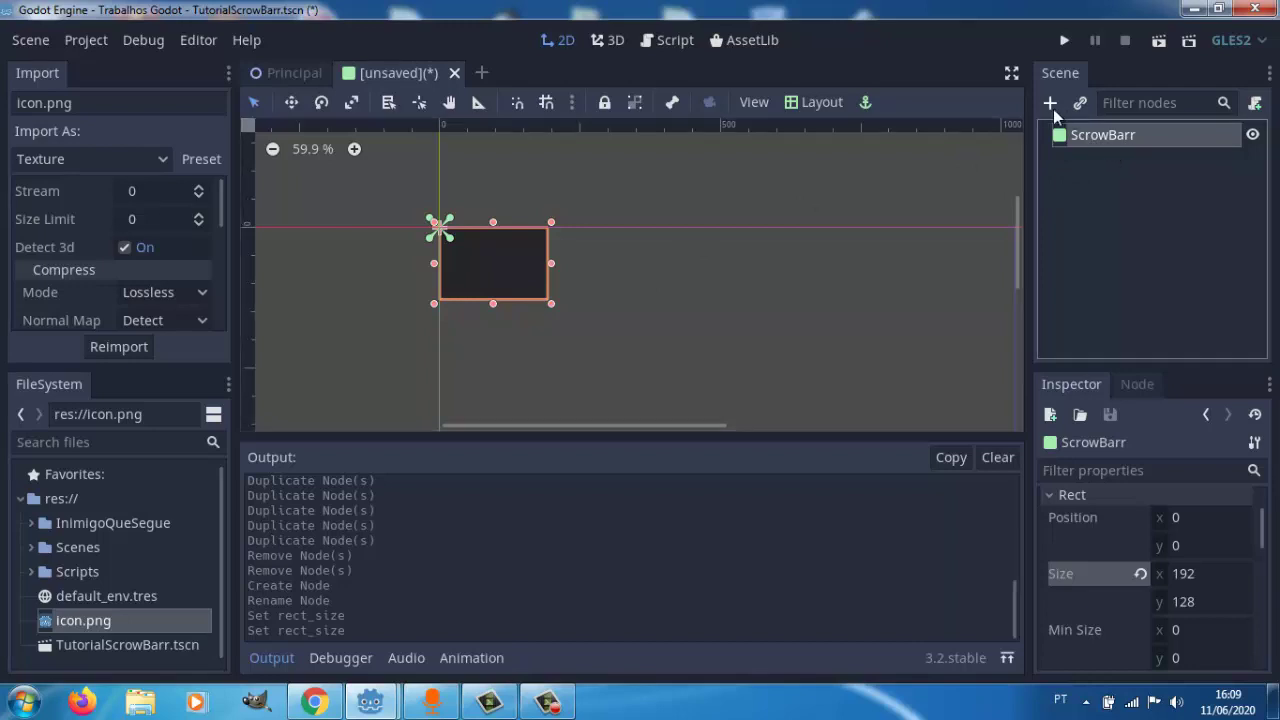
{"action": "left_click", "coordinate": [816, 104]}
{"action": "left_click", "coordinate": [808, 128]}
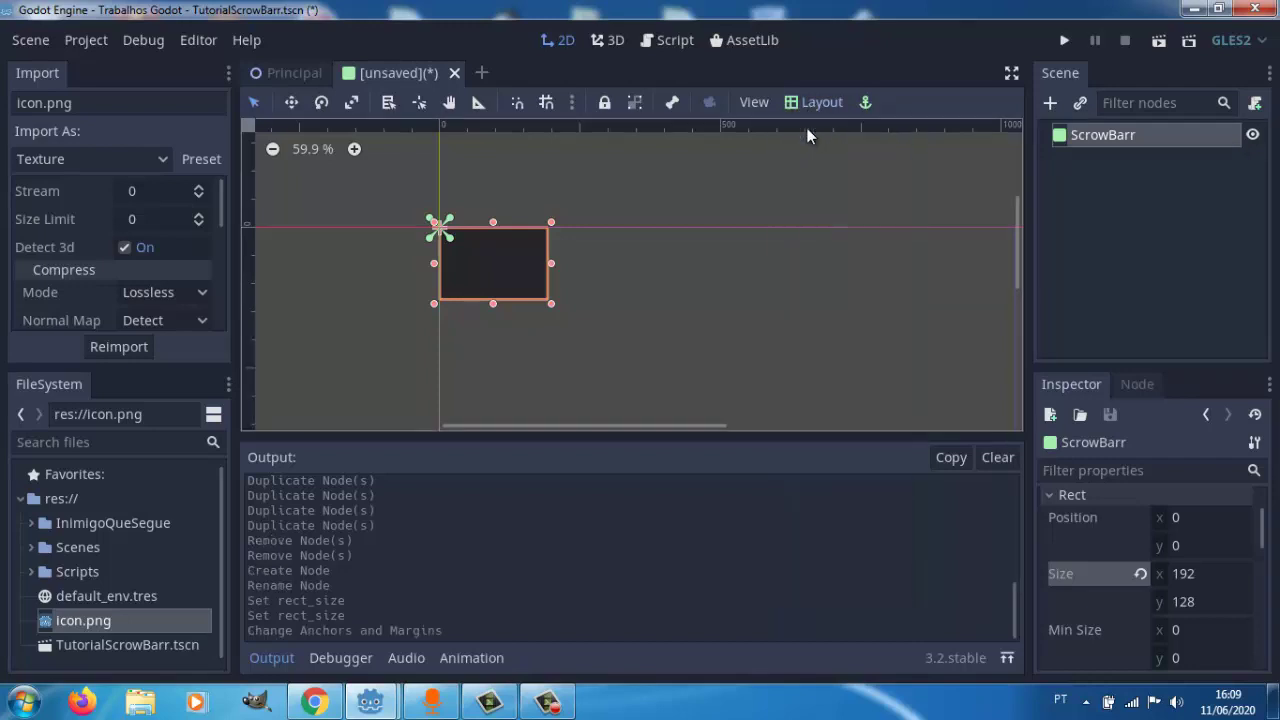
Add a ScrollContainer as a child of ScrowBarr, found by searching 'scro'.
{"action": "left_click", "coordinate": [1101, 142]}
{"action": "left_click", "coordinate": [1051, 103]}
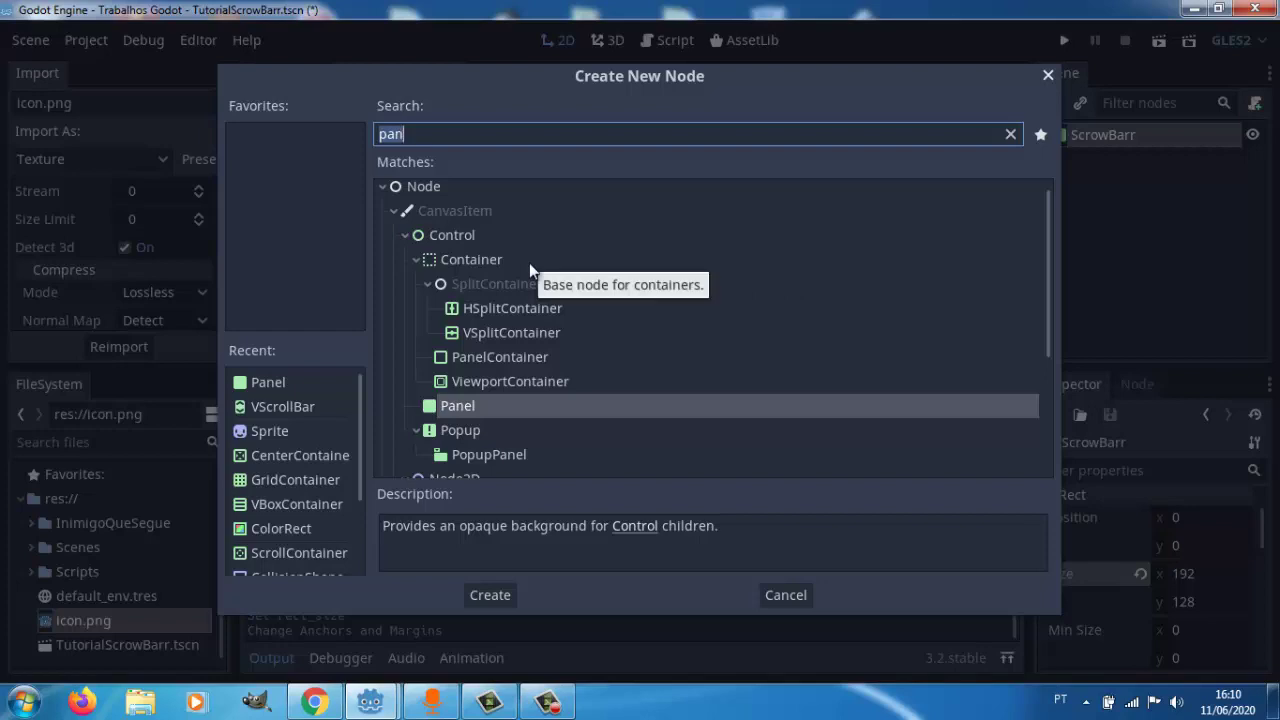
{"action": "type", "text": "scro"}
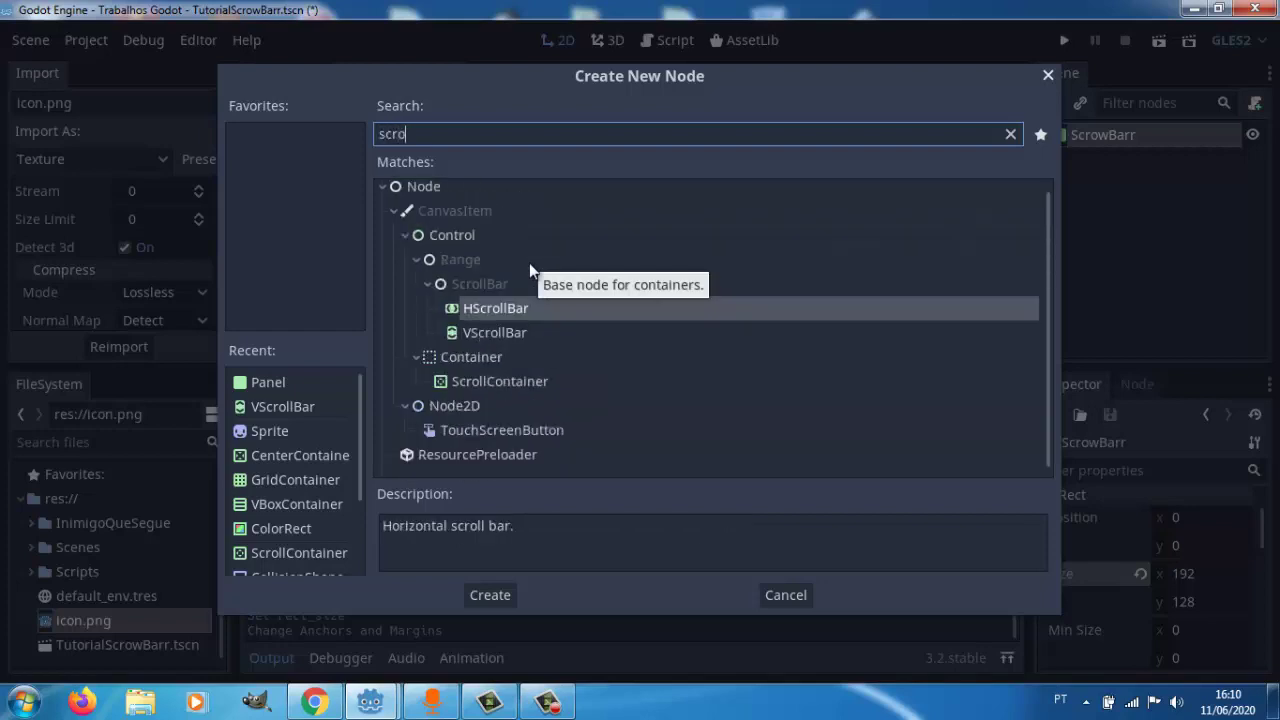
{"action": "type", "text": "w"}
{"action": "key", "text": "BackSpace"}
{"action": "left_click", "coordinate": [483, 378]}
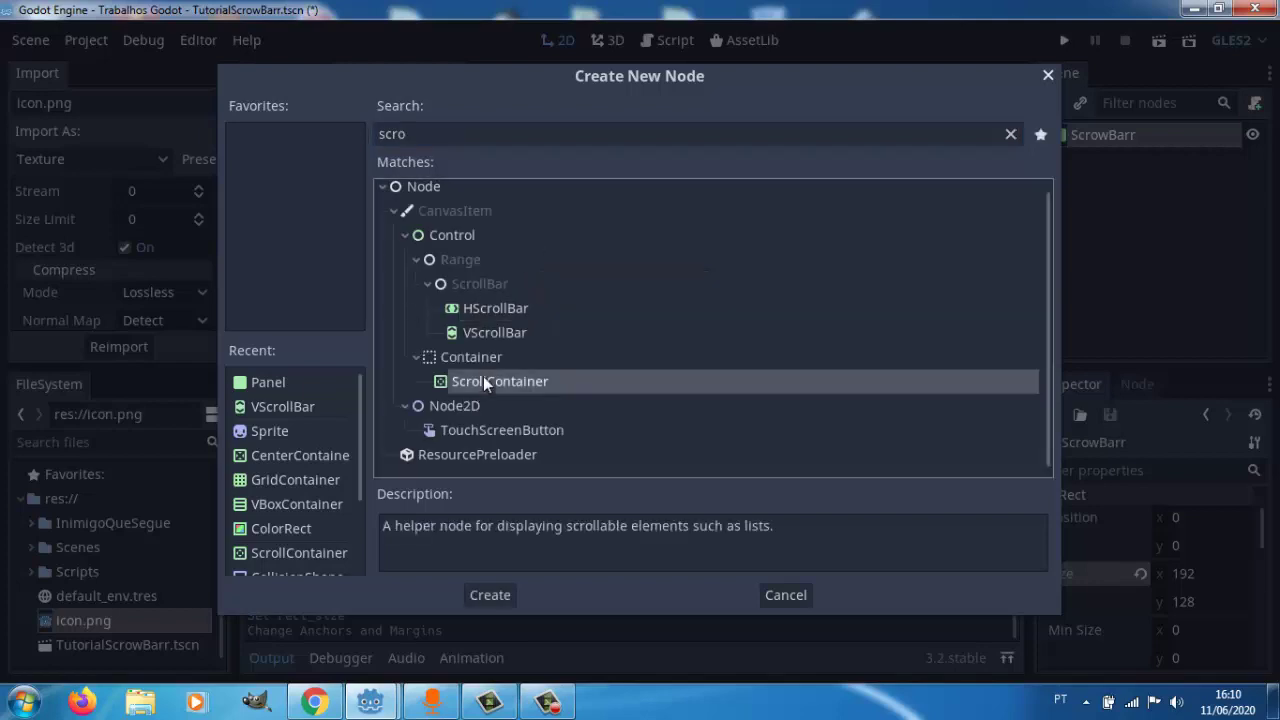
{"action": "left_click", "coordinate": [496, 596]}
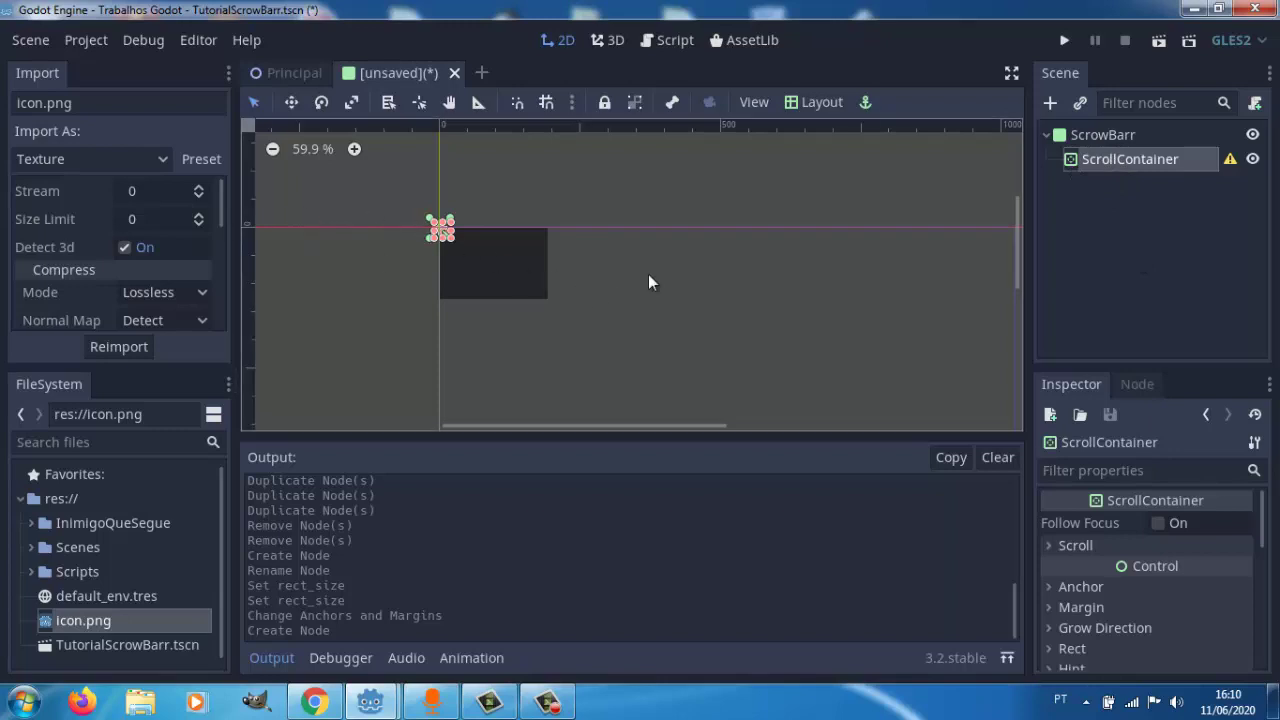
Apply the Full Rect, then Top Left layout presets to the ScrollContainer.
{"action": "left_click", "coordinate": [796, 100]}
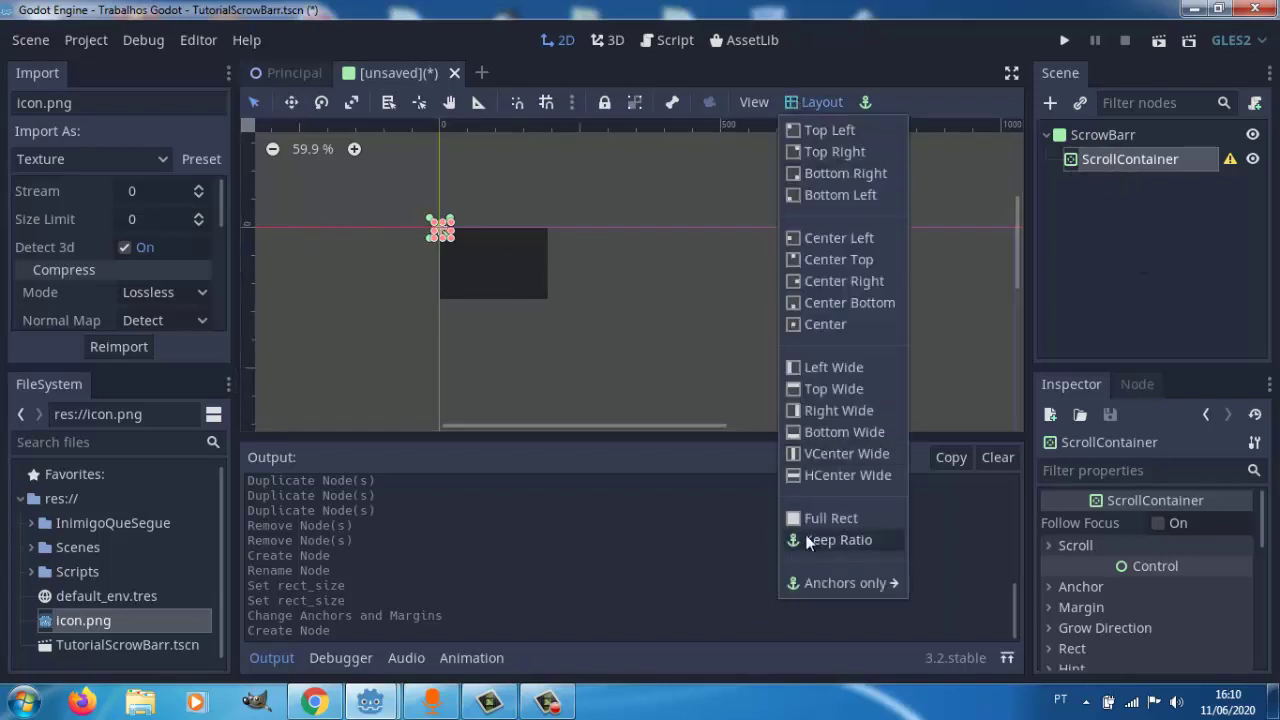
{"action": "left_click", "coordinate": [808, 519]}
{"action": "left_click", "coordinate": [795, 104]}
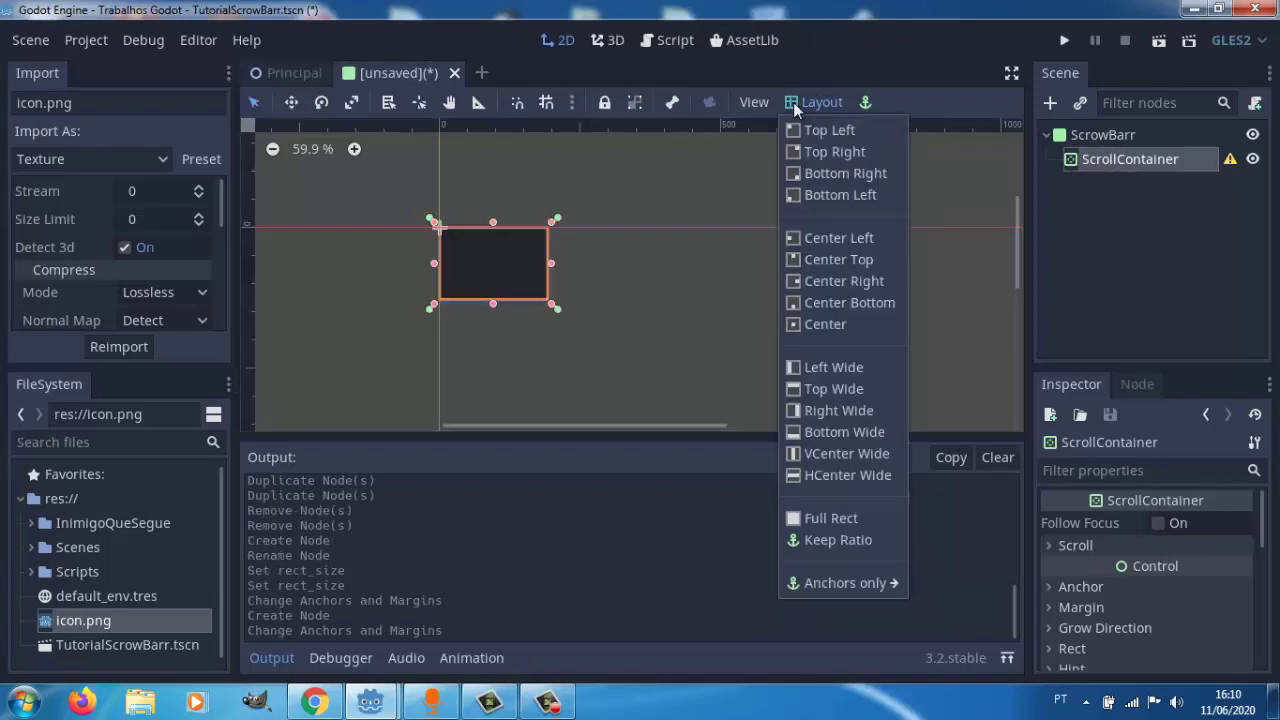
{"action": "left_click", "coordinate": [843, 141]}
{"action": "left_click", "coordinate": [858, 305]}
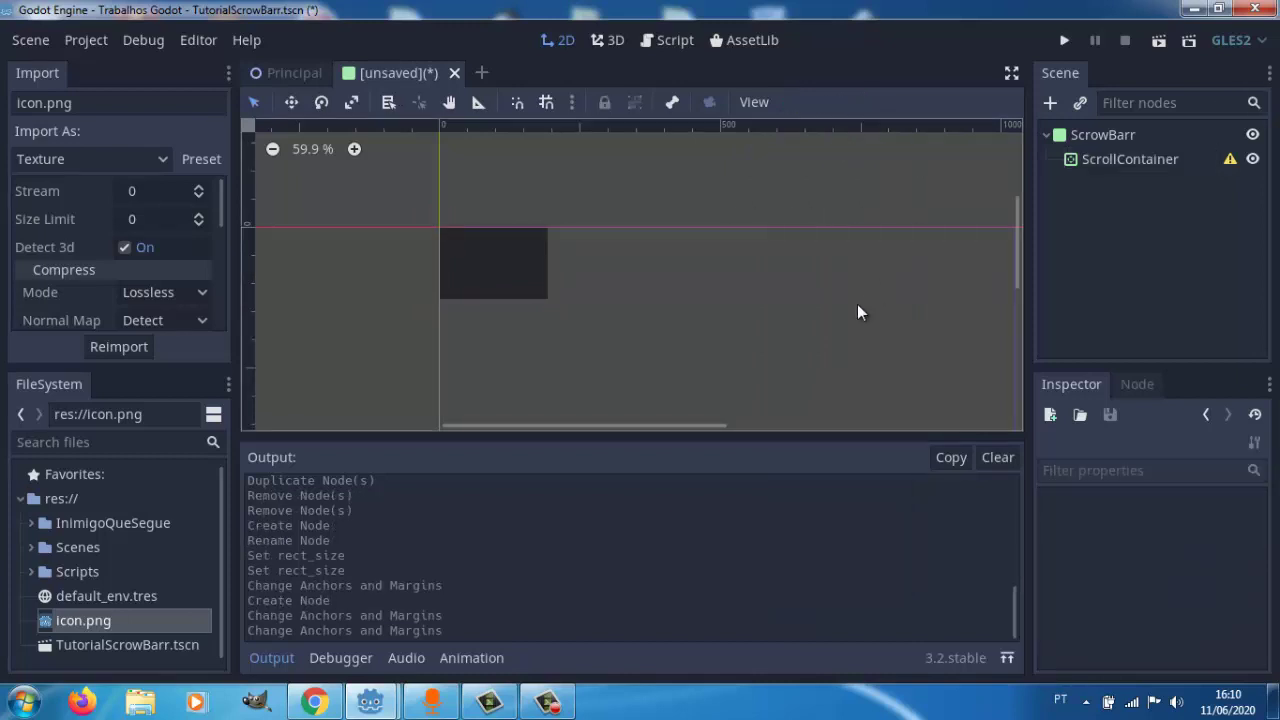
{"action": "left_click", "coordinate": [1137, 163]}
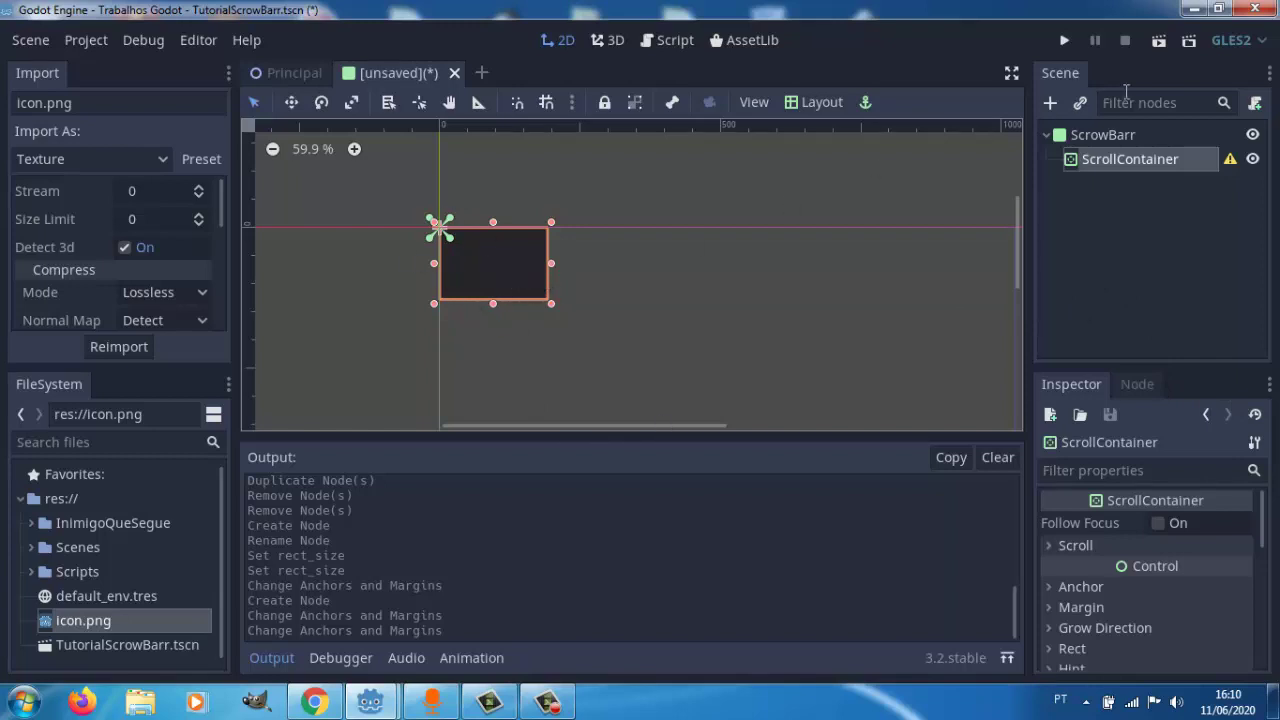
Add a VBoxContainer, searched as 'vb', under the ScrollContainer and keep it selected.
{"action": "left_click", "coordinate": [1151, 168]}
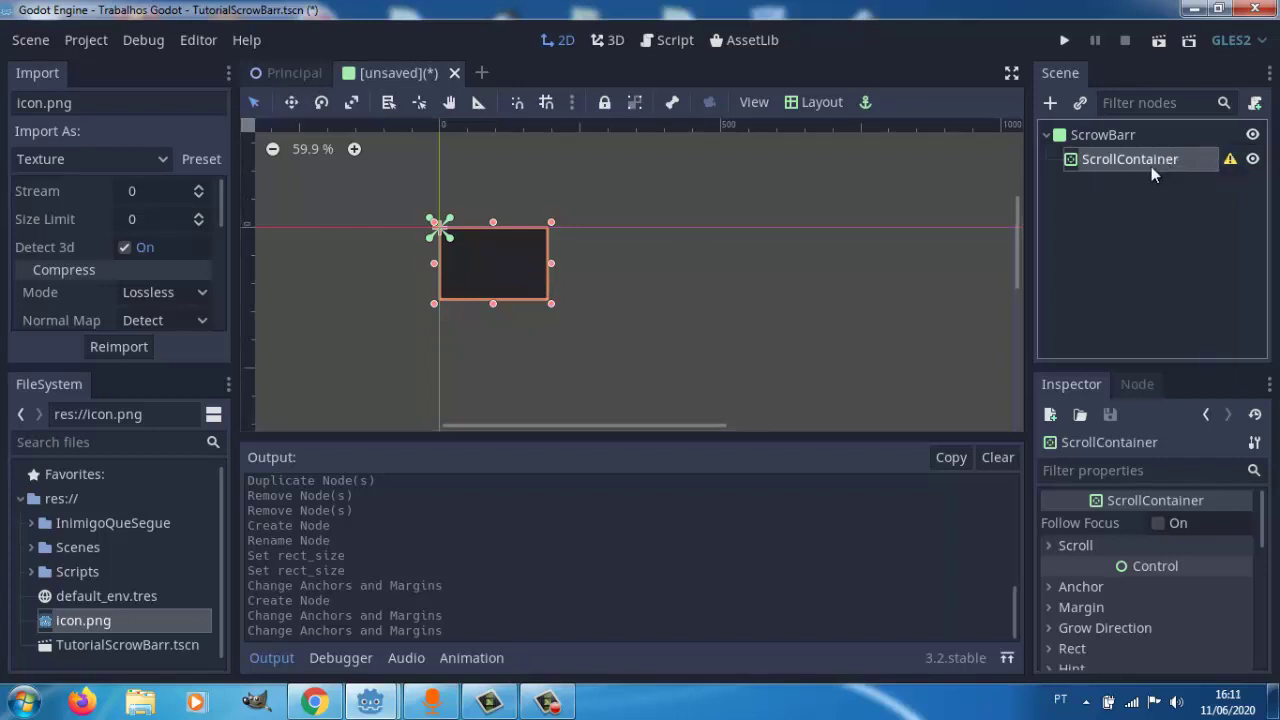
{"action": "left_click", "coordinate": [1049, 104]}
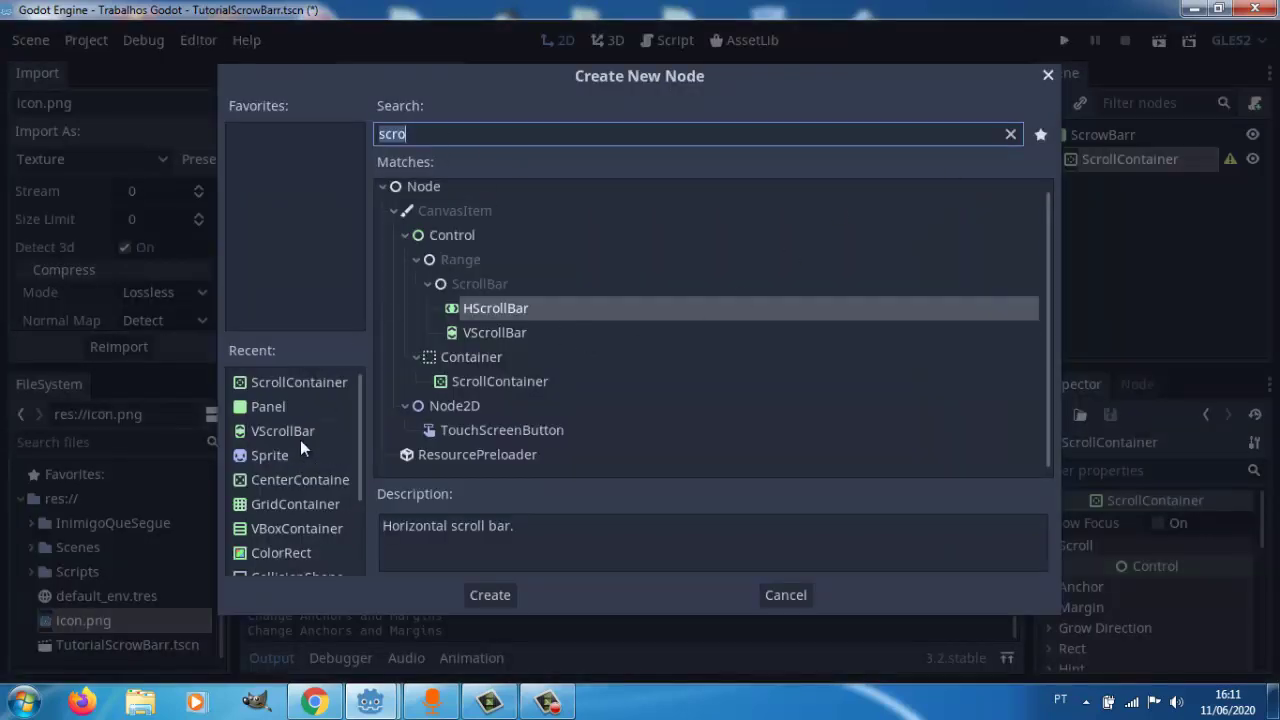
{"action": "type", "text": "v"}
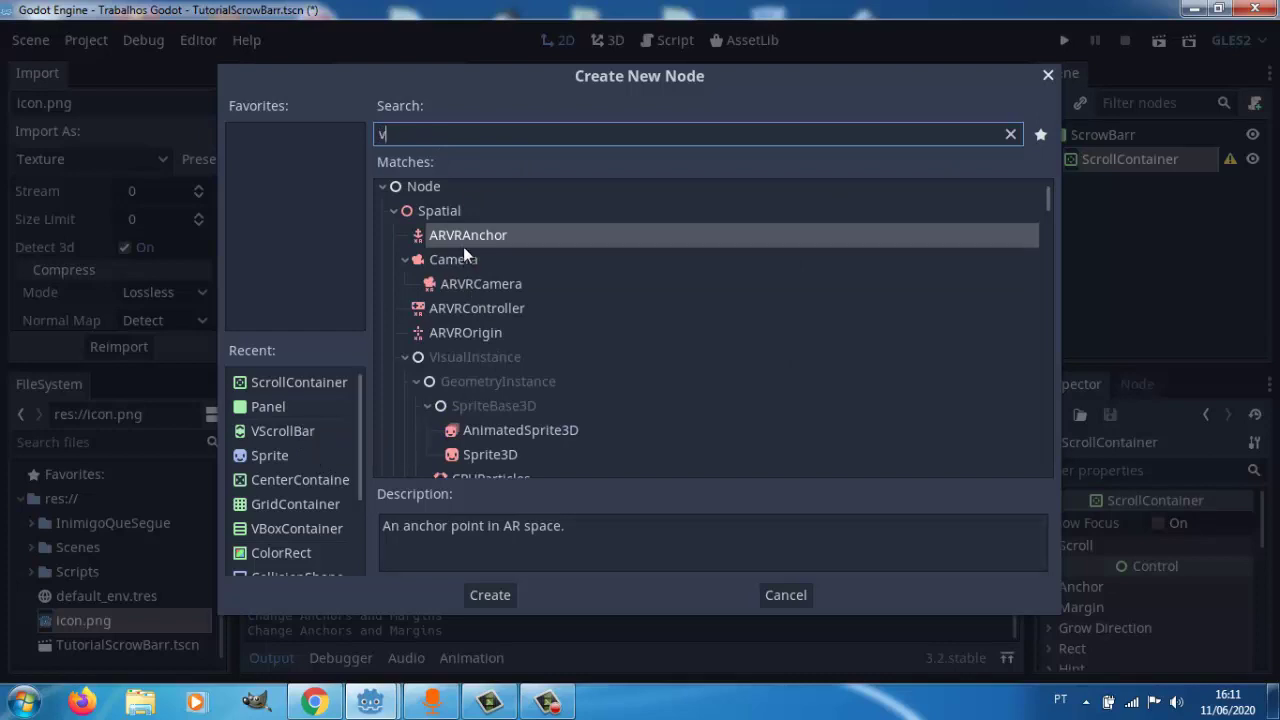
{"action": "type", "text": "b"}
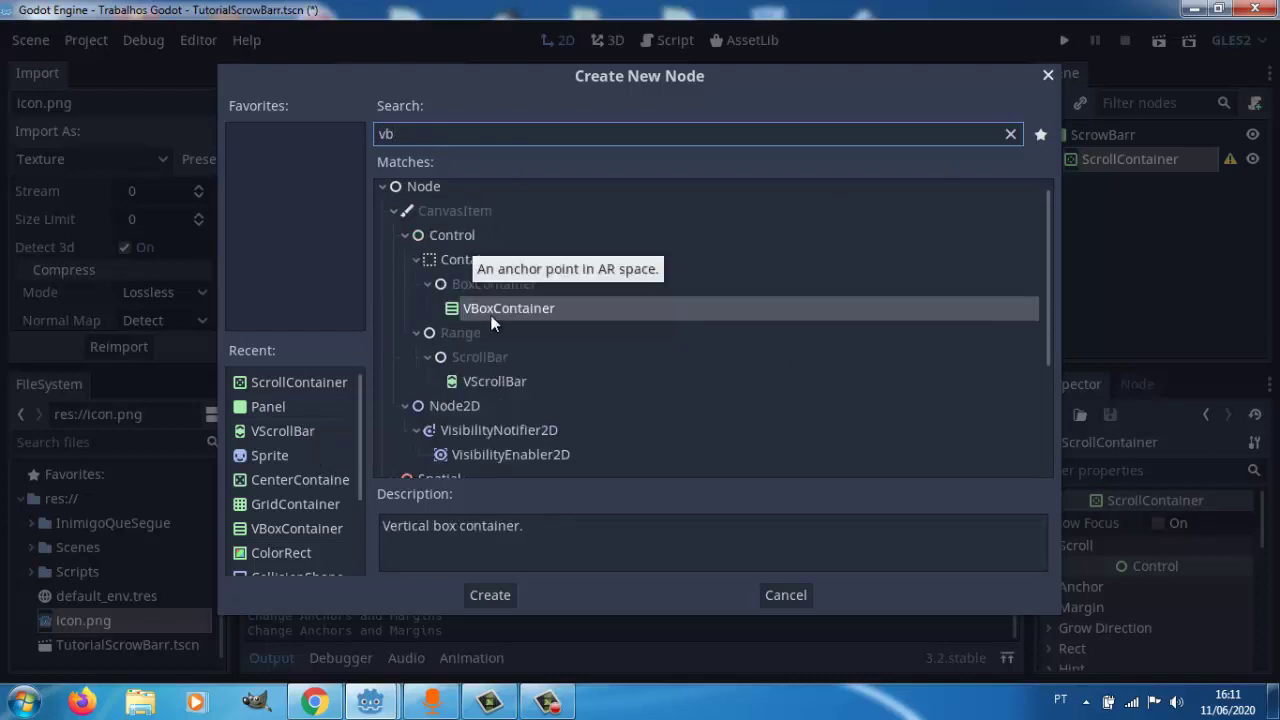
{"action": "double_click", "coordinate": [490, 310]}
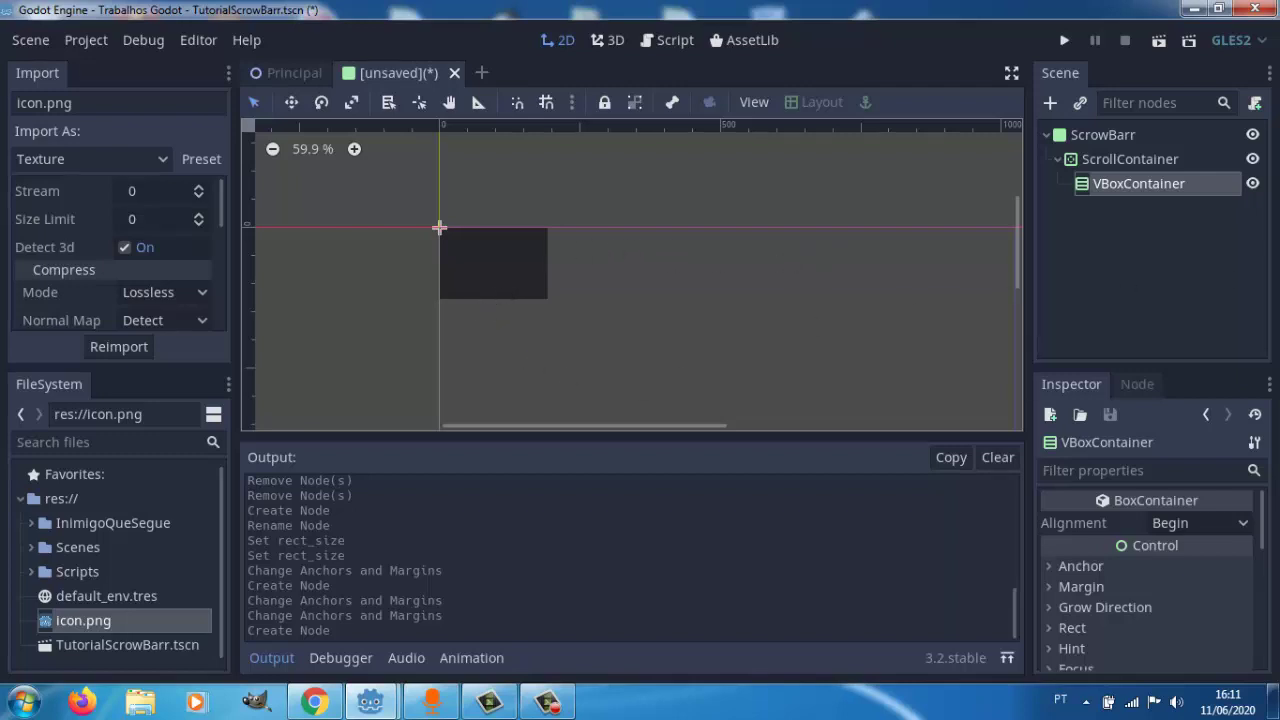
{"action": "double_click", "coordinate": [1149, 185]}
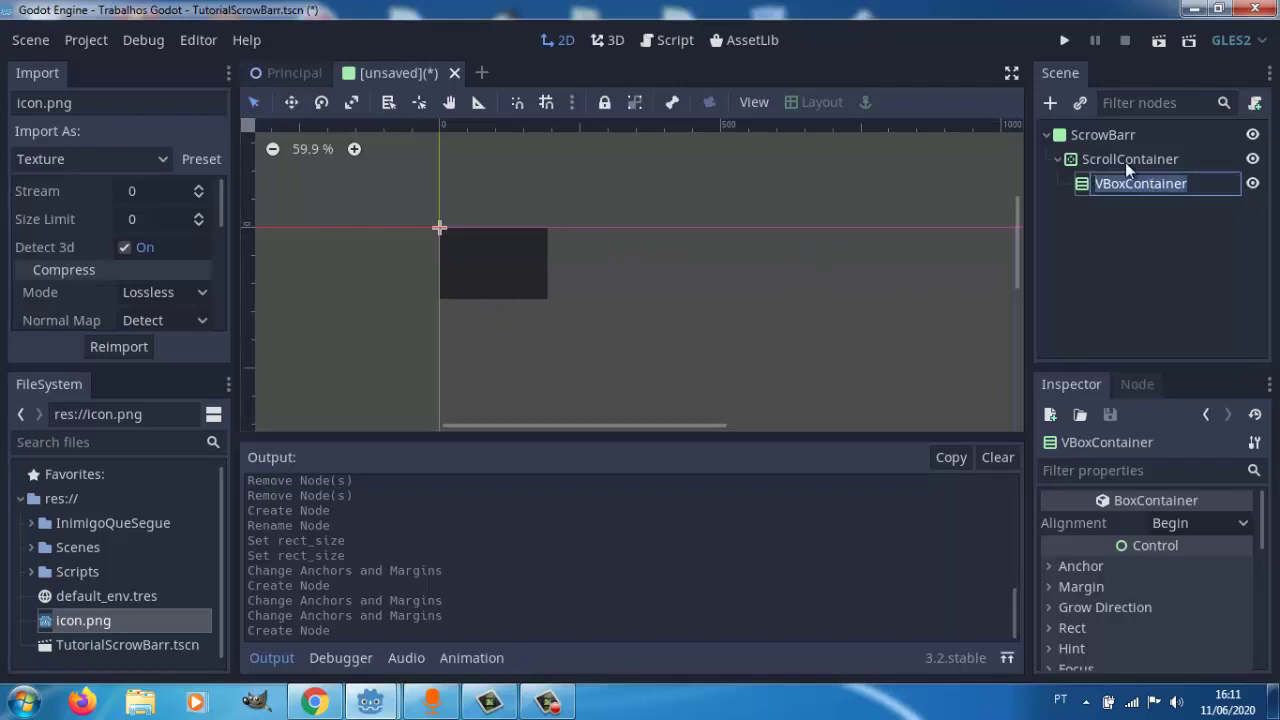
{"action": "left_click", "coordinate": [1125, 162]}
{"action": "left_click", "coordinate": [1120, 186]}
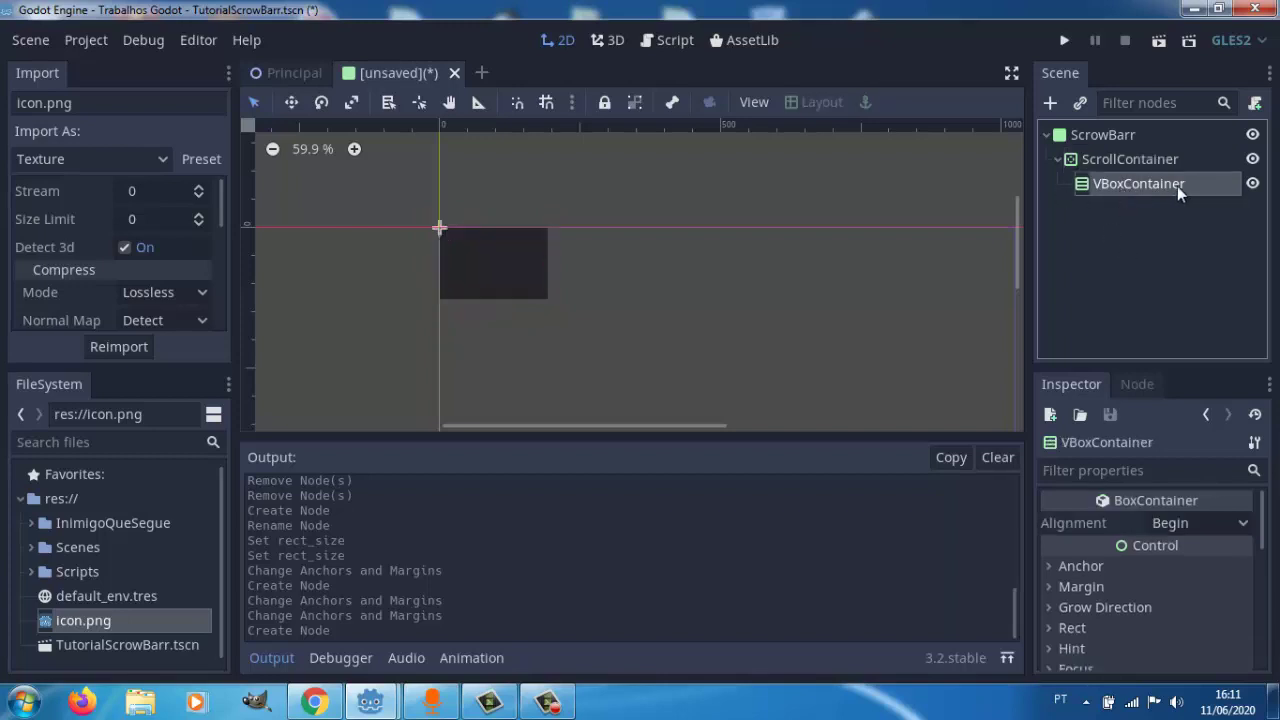
Set the VBoxContainer's Custom Constants Separation to 64.
{"action": "scroll", "coordinate": [1173, 580], "scroll_direction": "down", "scroll_amount": 2}
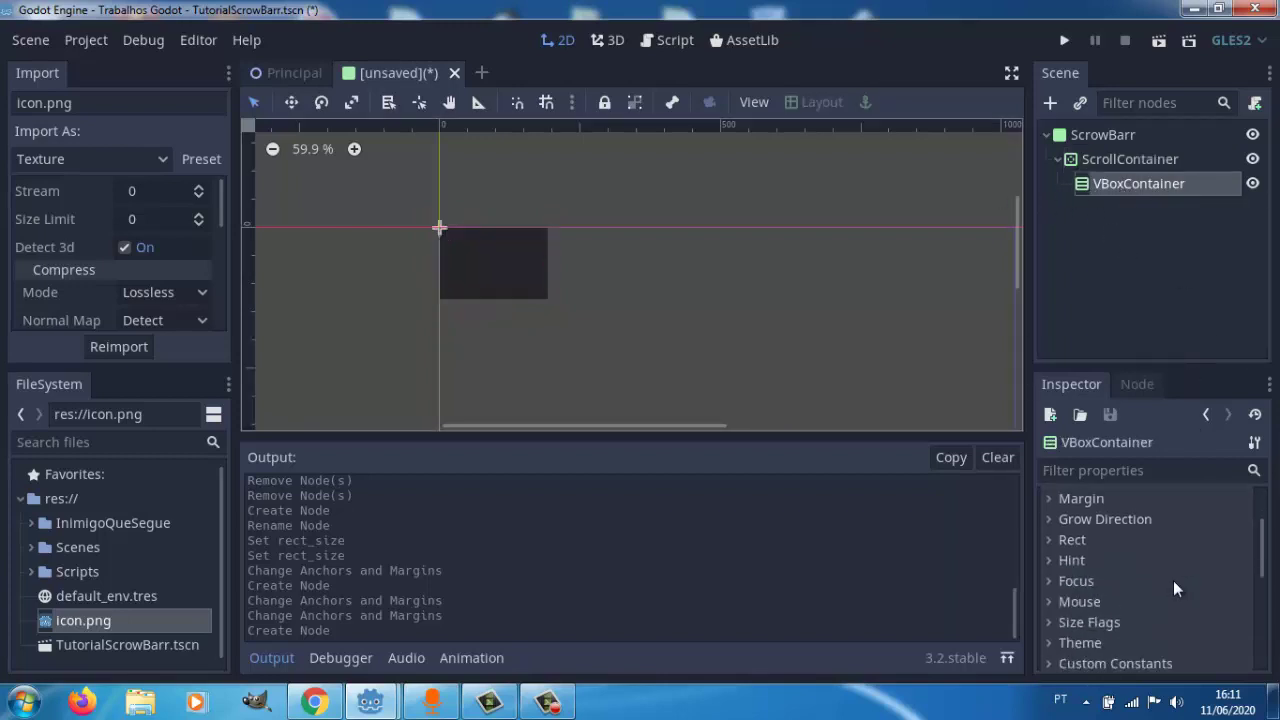
{"action": "scroll", "coordinate": [1164, 565], "scroll_direction": "down", "scroll_amount": 2}
{"action": "scroll", "coordinate": [1144, 579], "scroll_direction": "down", "scroll_amount": 2}
{"action": "scroll", "coordinate": [1144, 579], "scroll_direction": "down", "scroll_amount": 2}
{"action": "scroll", "coordinate": [1144, 579], "scroll_direction": "up", "scroll_amount": 2}
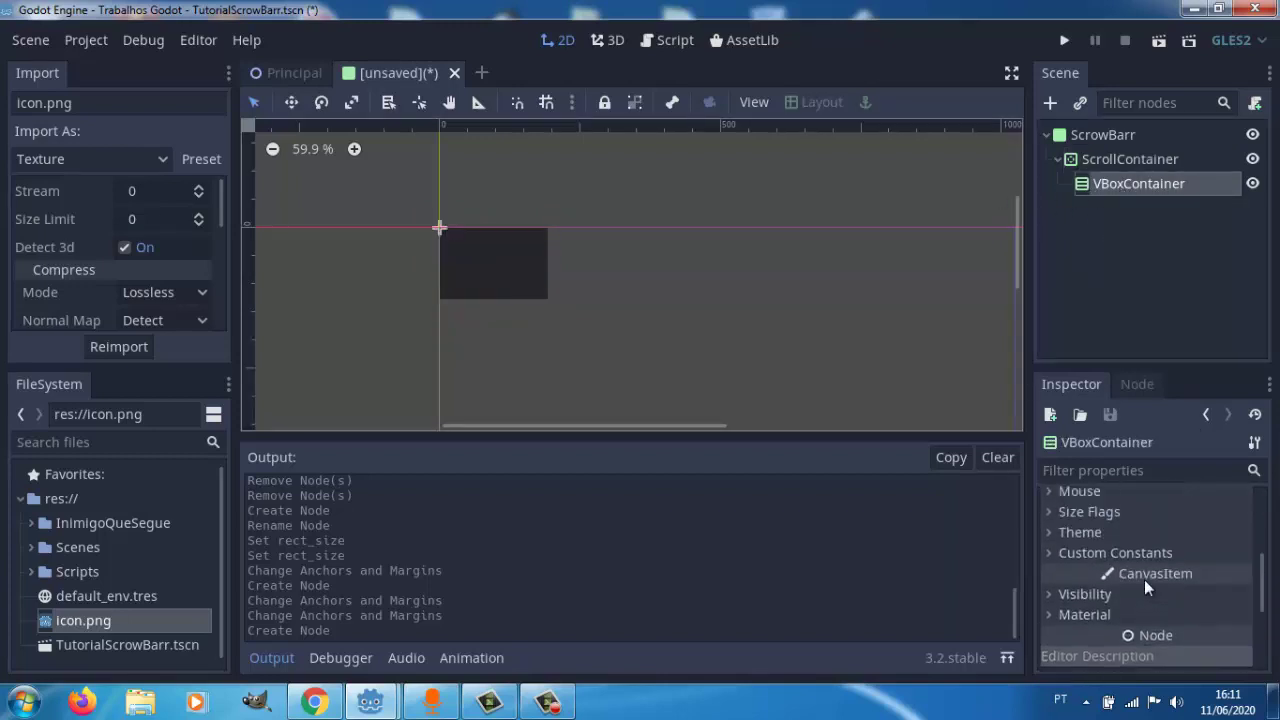
{"action": "scroll", "coordinate": [1144, 579], "scroll_direction": "up", "scroll_amount": 2}
{"action": "scroll", "coordinate": [1144, 579], "scroll_direction": "up", "scroll_amount": 1}
{"action": "scroll", "coordinate": [1114, 563], "scroll_direction": "down", "scroll_amount": 1}
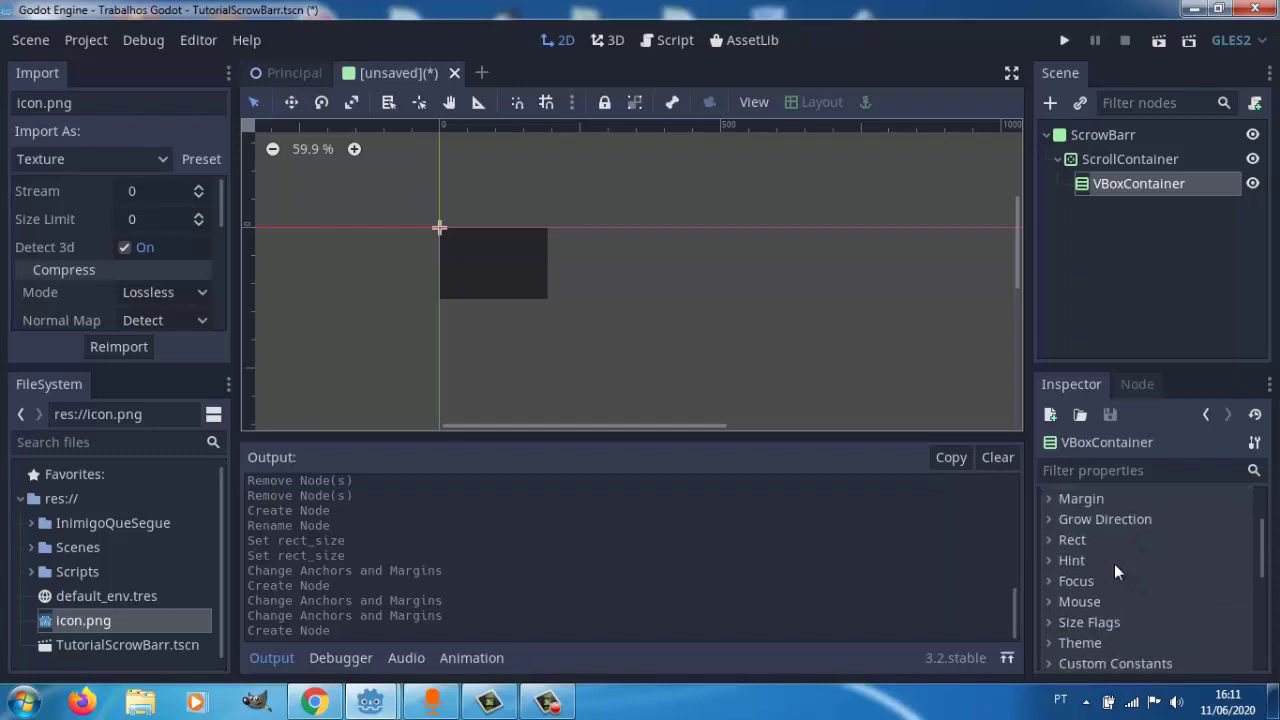
{"action": "scroll", "coordinate": [1115, 566], "scroll_direction": "down", "scroll_amount": 2}
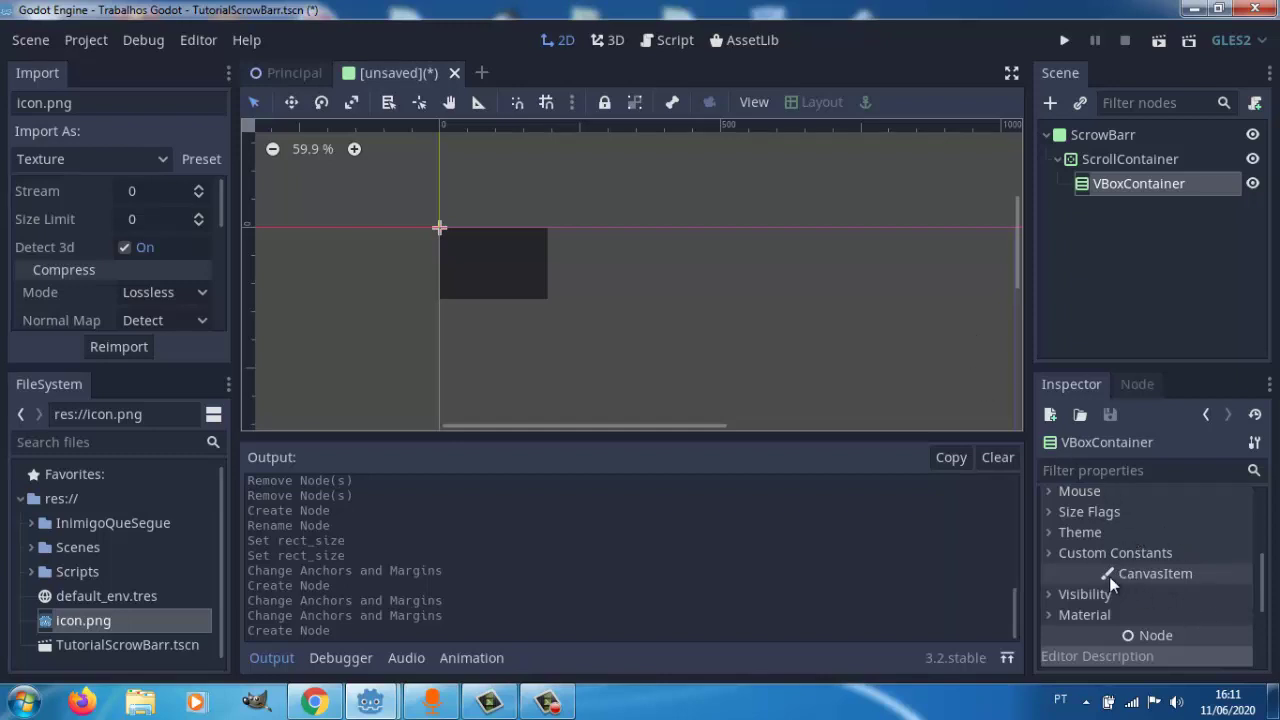
{"action": "scroll", "coordinate": [1109, 576], "scroll_direction": "up", "scroll_amount": 1}
{"action": "scroll", "coordinate": [1100, 577], "scroll_direction": "up", "scroll_amount": 1}
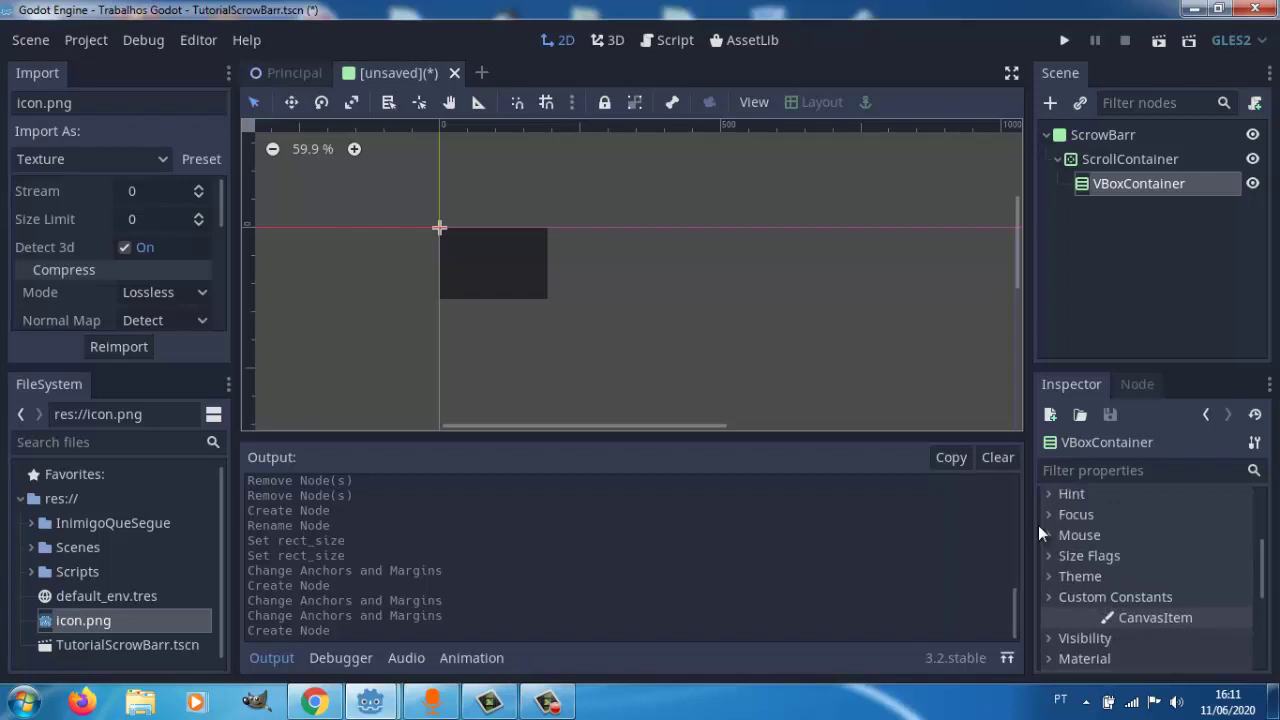
{"action": "scroll", "coordinate": [1077, 587], "scroll_direction": "up", "scroll_amount": 2}
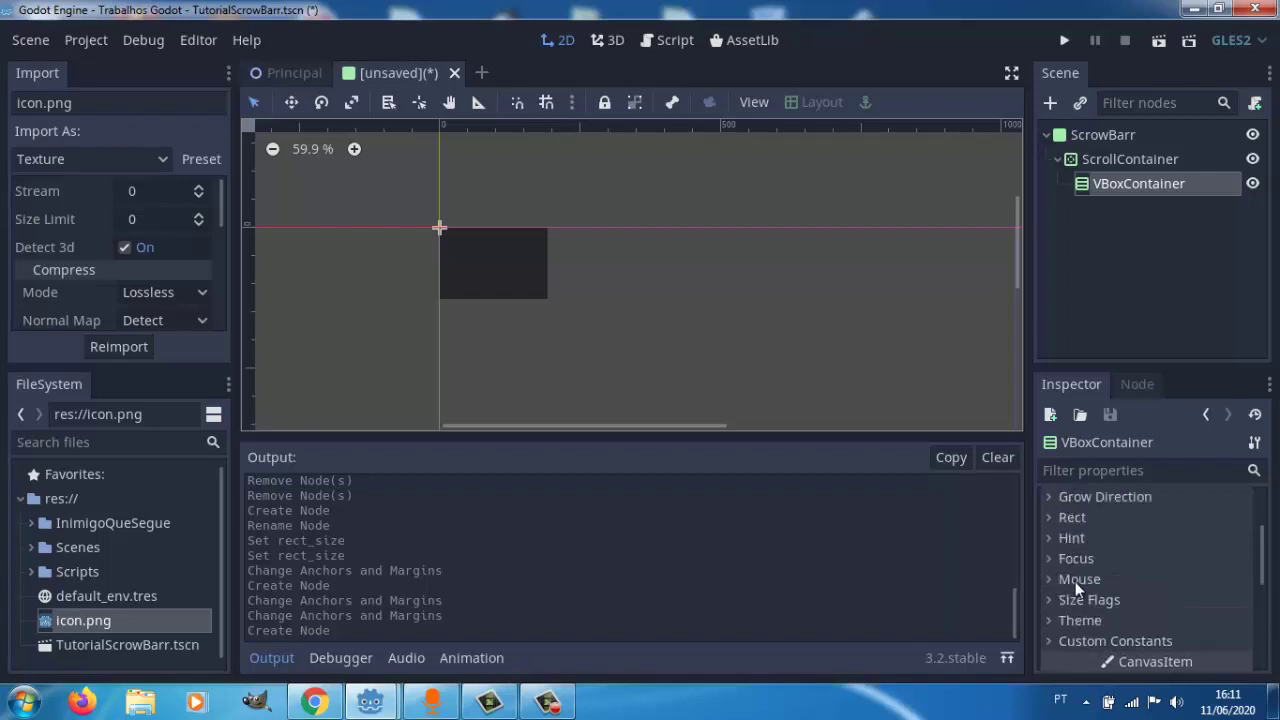
{"action": "scroll", "coordinate": [1077, 589], "scroll_direction": "down", "scroll_amount": 3}
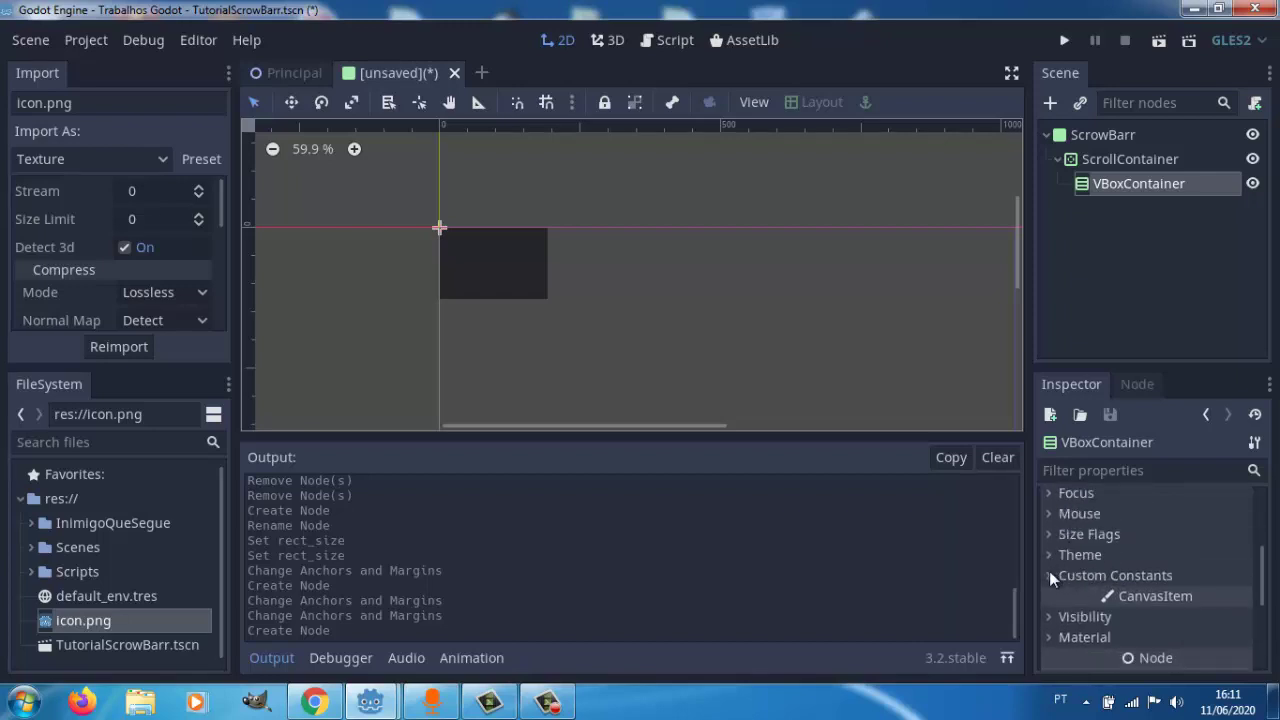
{"action": "left_click", "coordinate": [1049, 575]}
{"action": "left_click", "coordinate": [1201, 603]}
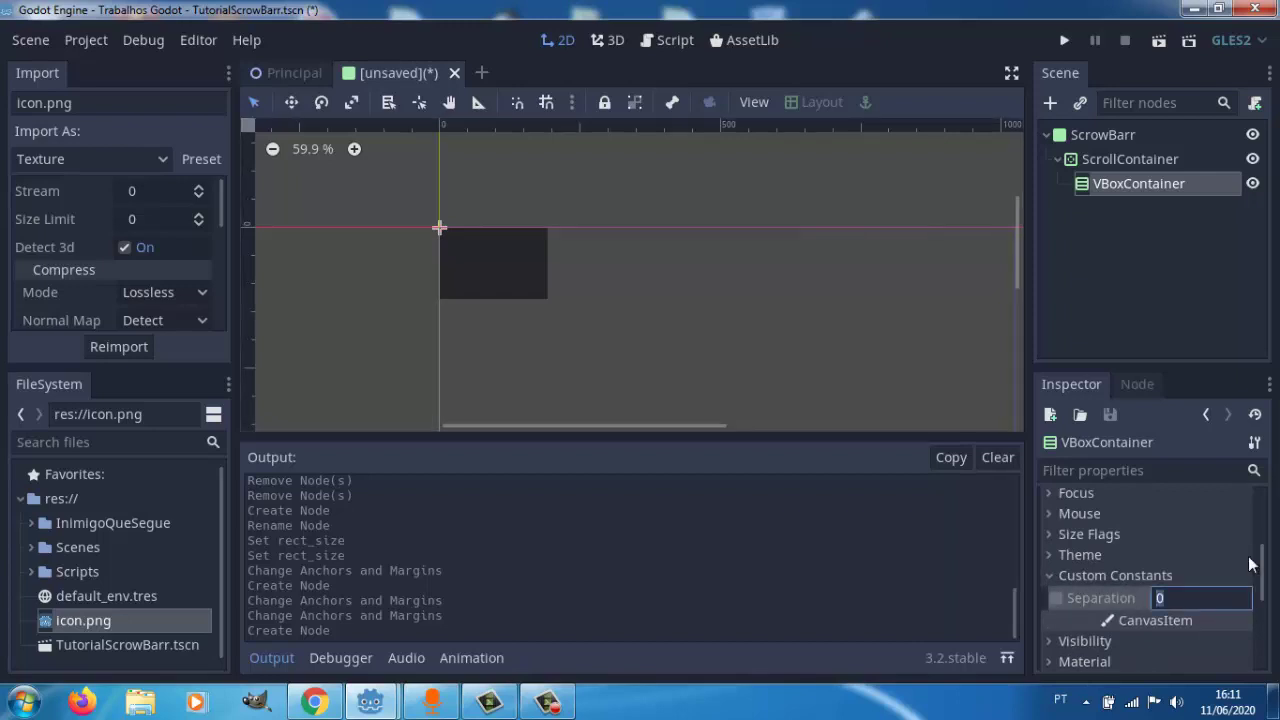
{"action": "type", "text": "5"}
{"action": "key", "text": "BackSpace"}
{"action": "type", "text": "64"}
{"action": "key", "text": "Return"}
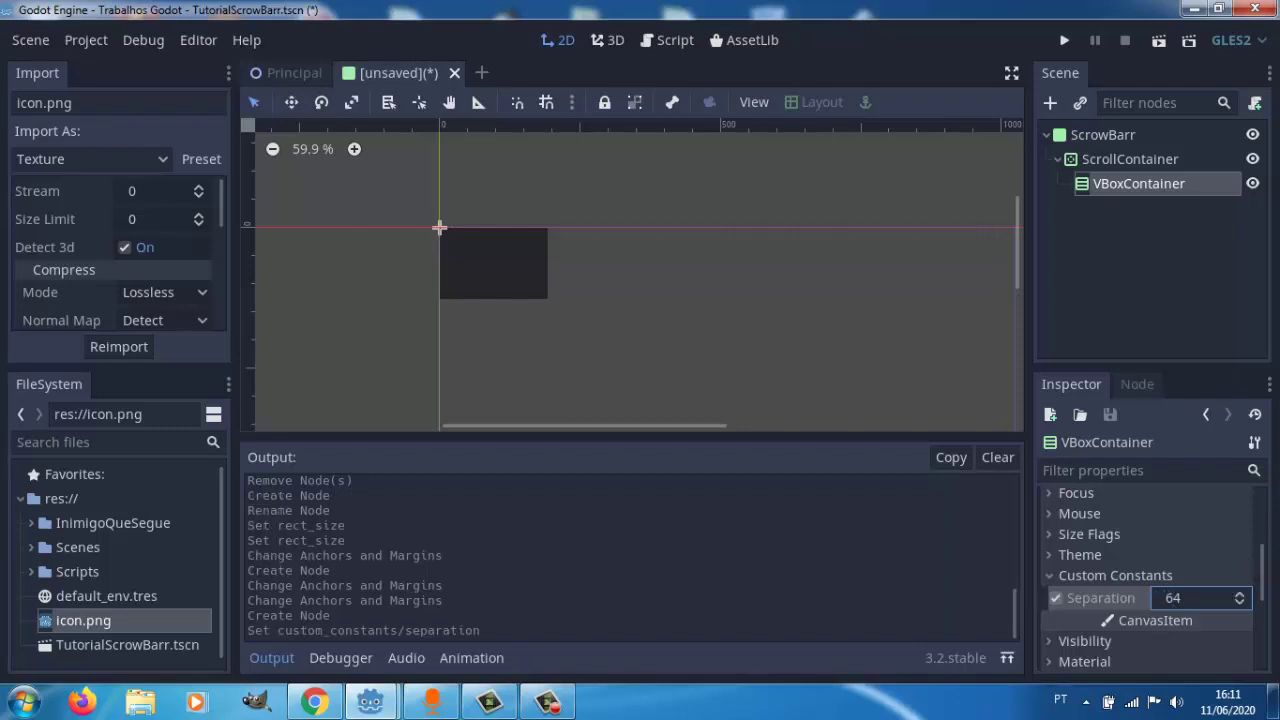
With the VBoxContainer selected, bring up the Create New Node dialog.
{"action": "left_click", "coordinate": [1113, 190]}
{"action": "left_click", "coordinate": [1108, 168]}
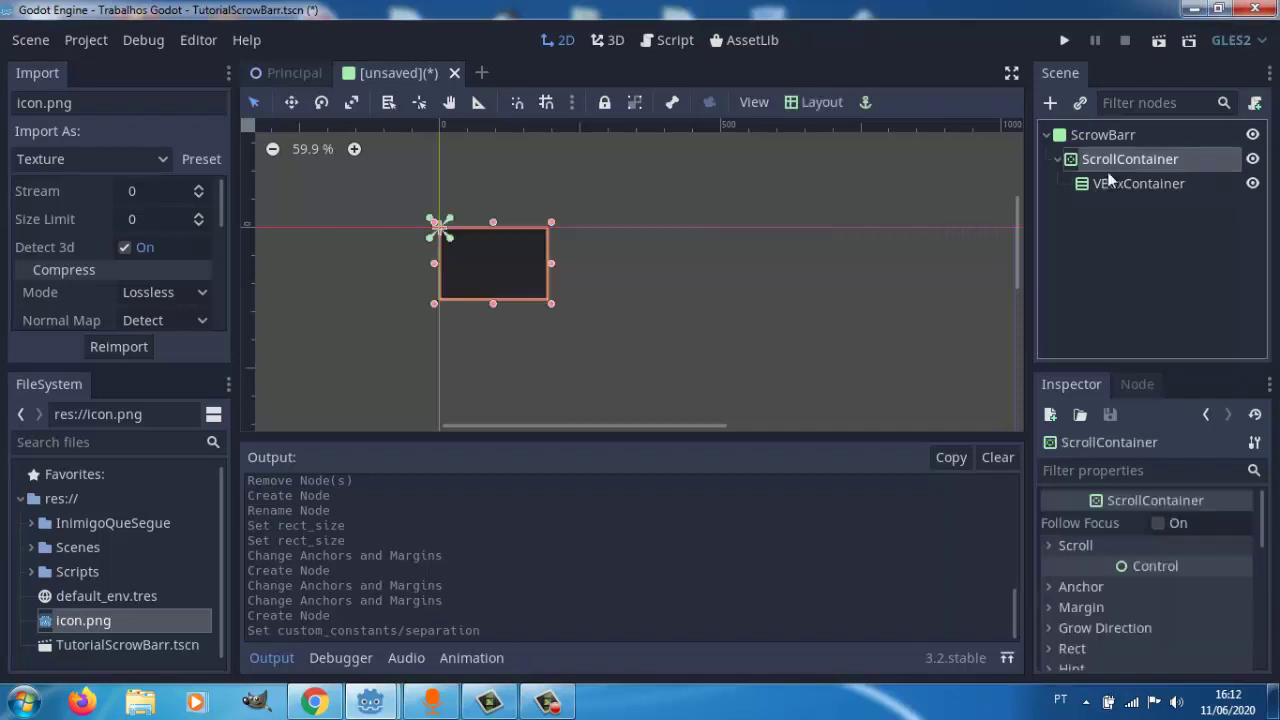
{"action": "left_click", "coordinate": [1108, 190]}
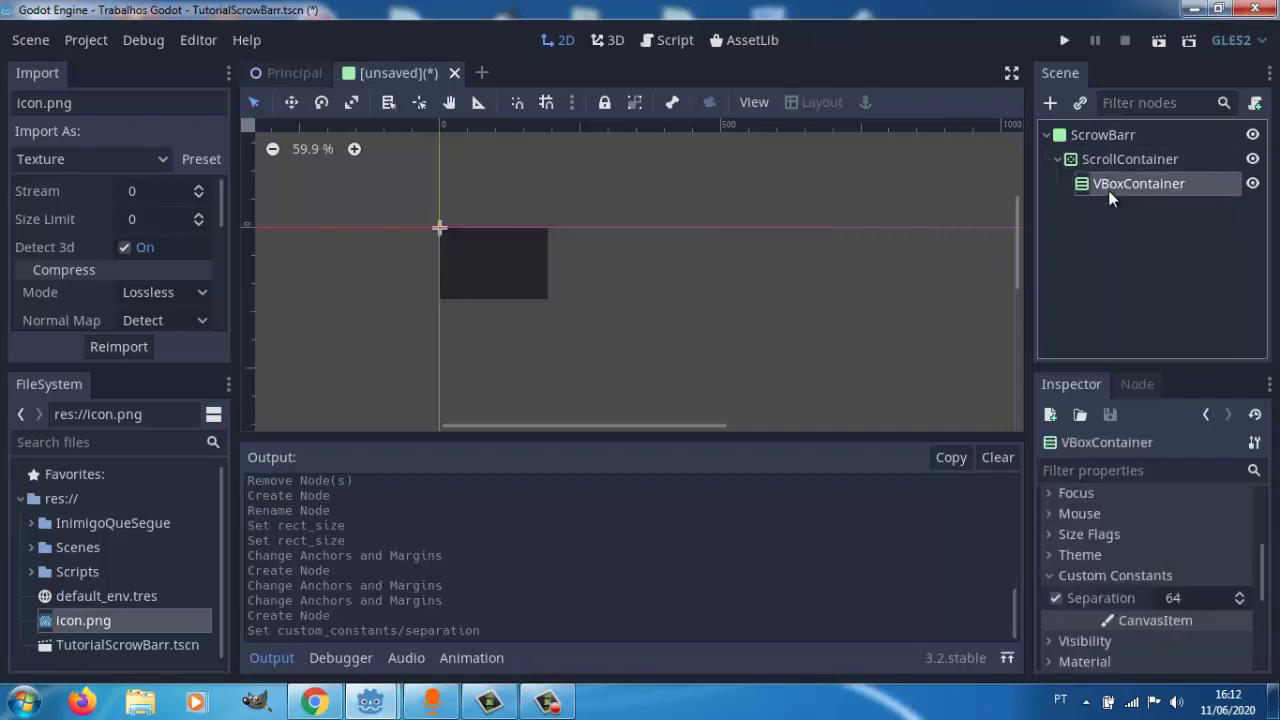
{"action": "left_click", "coordinate": [1050, 105]}
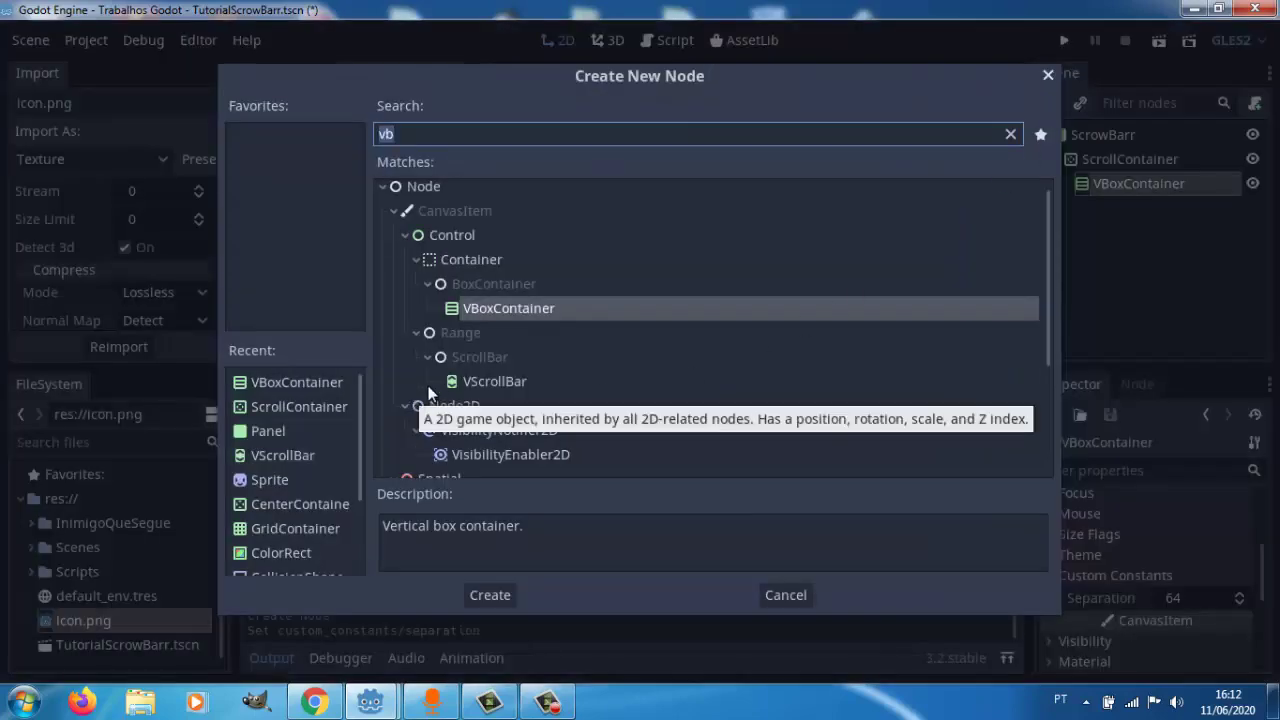
Add a GridContainer from the Recent list and raise its Columns from 1 to 3.
{"action": "double_click", "coordinate": [272, 526]}
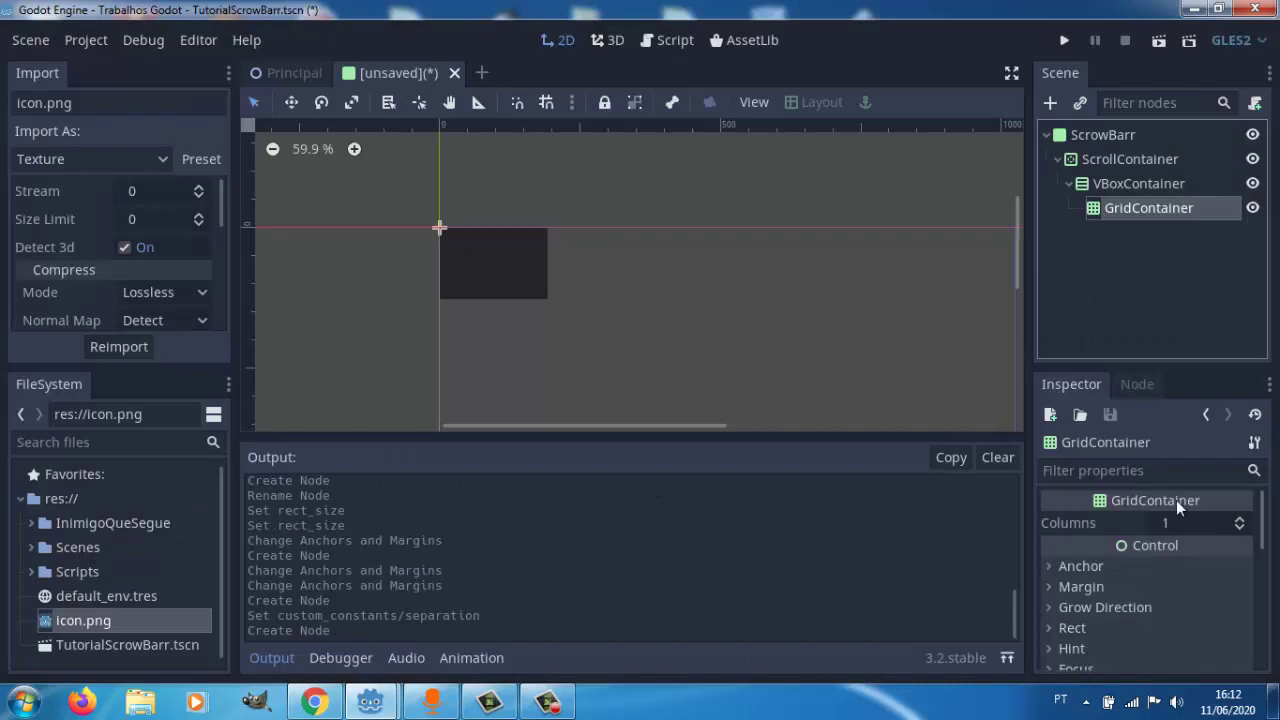
{"action": "left_click", "coordinate": [1240, 520]}
{"action": "left_click", "coordinate": [1240, 520]}
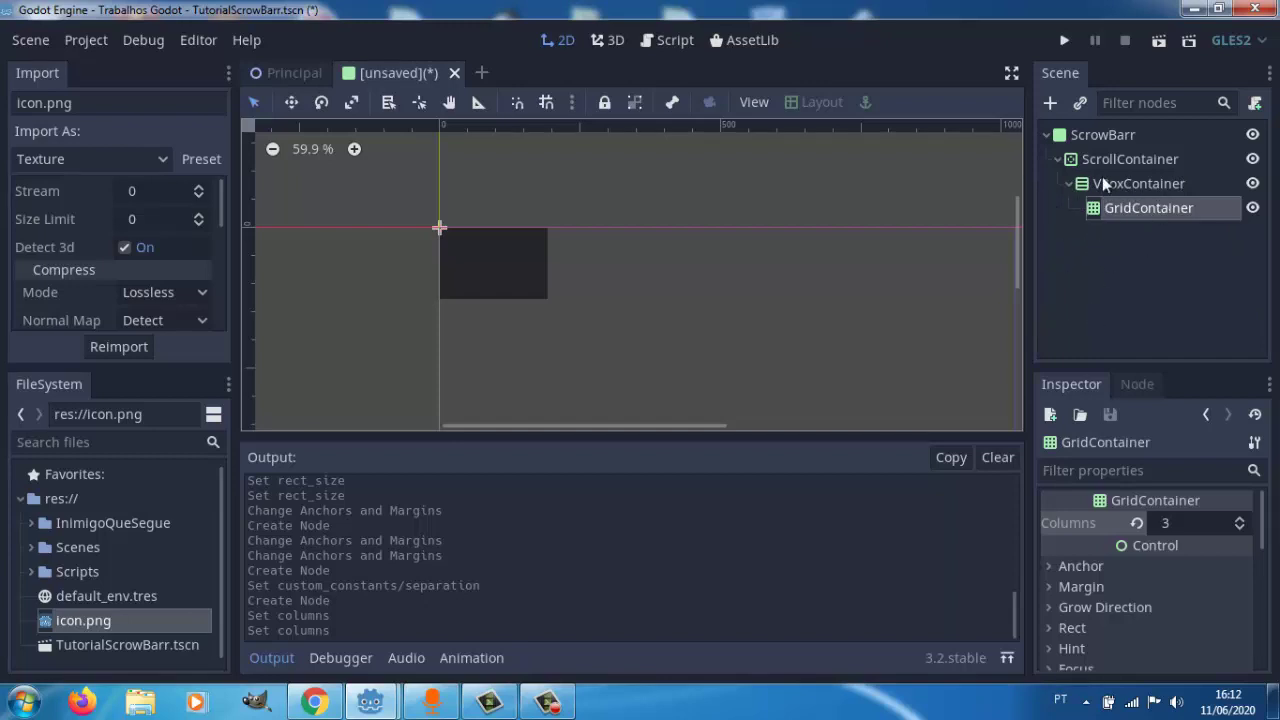
Set the GridContainer's Vseparation and Hseparation custom constants to 64.
{"action": "scroll", "coordinate": [1113, 598], "scroll_direction": "down", "scroll_amount": 3}
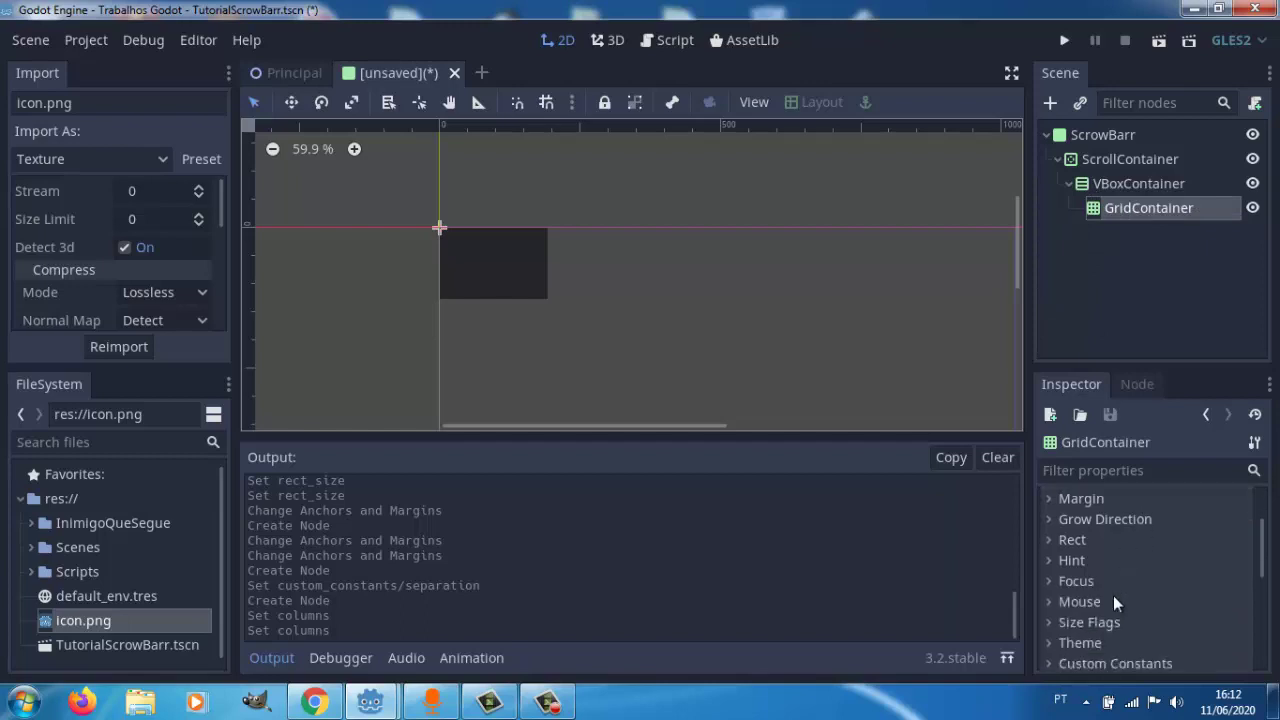
{"action": "scroll", "coordinate": [1067, 558], "scroll_direction": "down", "scroll_amount": 2}
{"action": "scroll", "coordinate": [1064, 549], "scroll_direction": "up", "scroll_amount": 2}
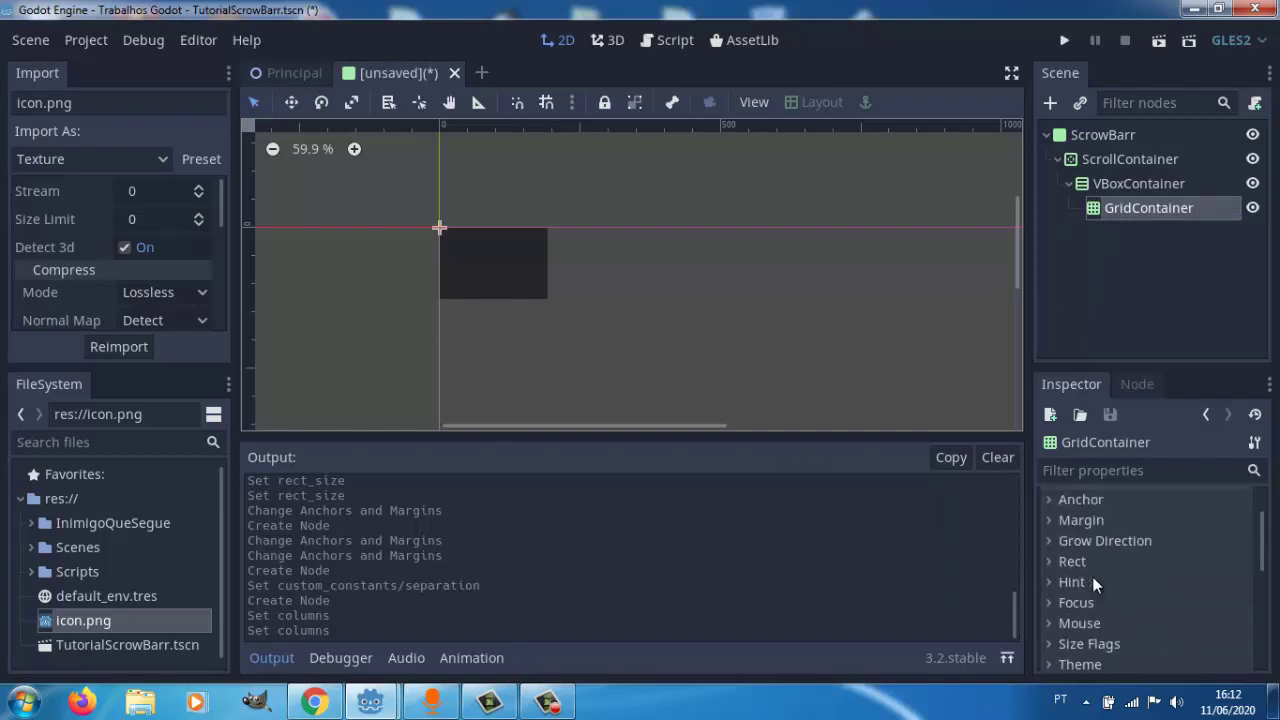
{"action": "scroll", "coordinate": [1092, 576], "scroll_direction": "up", "scroll_amount": 1}
{"action": "scroll", "coordinate": [1083, 528], "scroll_direction": "down", "scroll_amount": 1}
{"action": "scroll", "coordinate": [1092, 575], "scroll_direction": "down", "scroll_amount": 1}
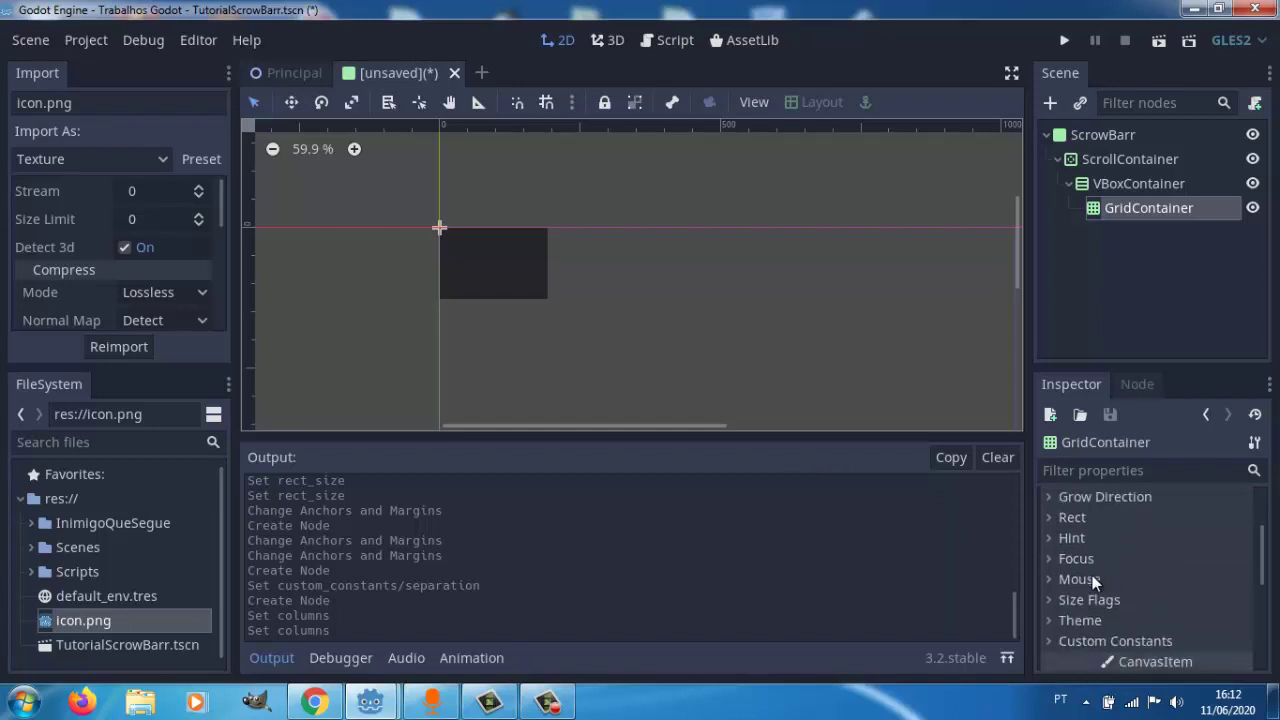
{"action": "scroll", "coordinate": [1091, 575], "scroll_direction": "up", "scroll_amount": 2}
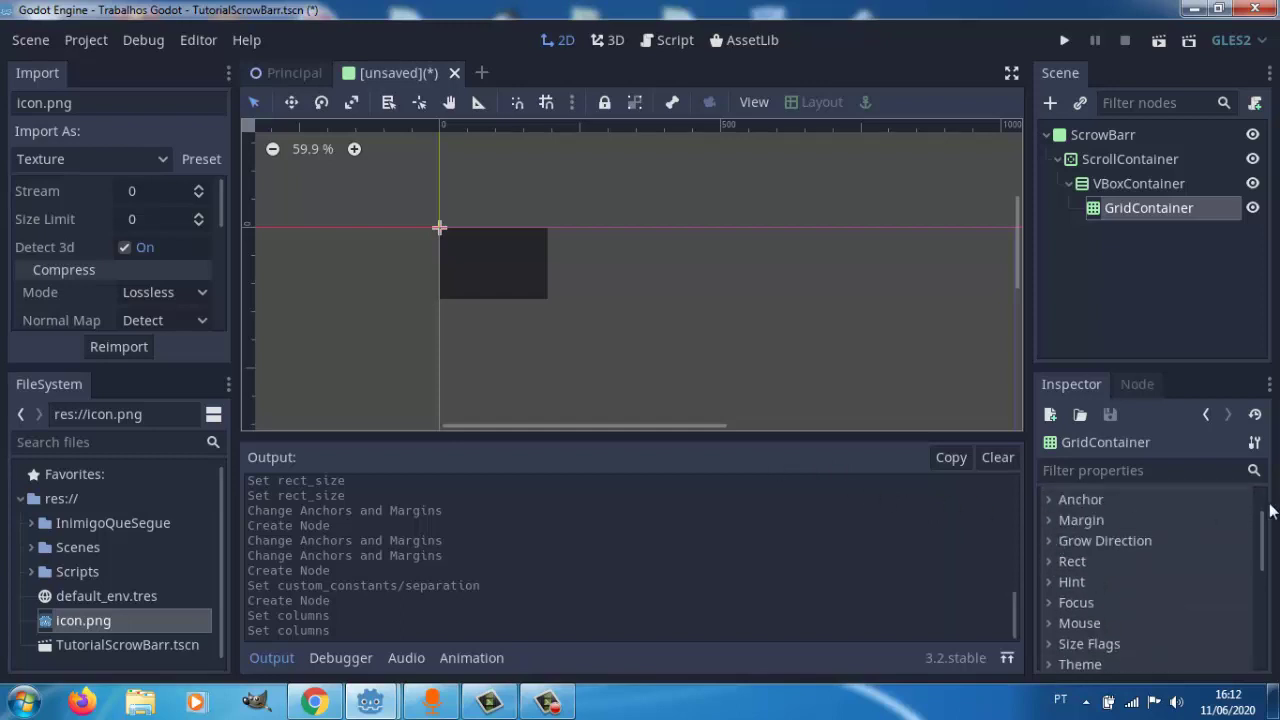
{"action": "scroll", "coordinate": [1268, 541], "scroll_direction": "up", "scroll_amount": 2}
{"action": "scroll", "coordinate": [1246, 586], "scroll_direction": "down", "scroll_amount": 7}
{"action": "scroll", "coordinate": [1246, 586], "scroll_direction": "down", "scroll_amount": 3}
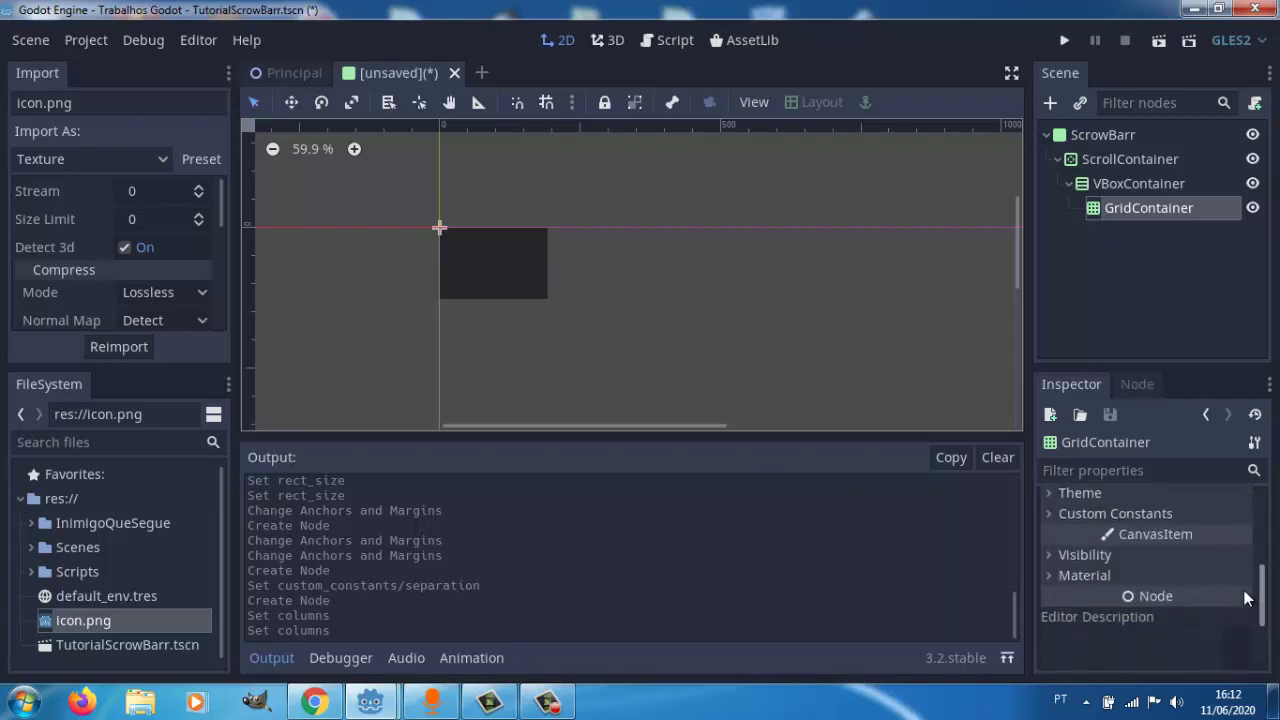
{"action": "left_click", "coordinate": [1049, 527]}
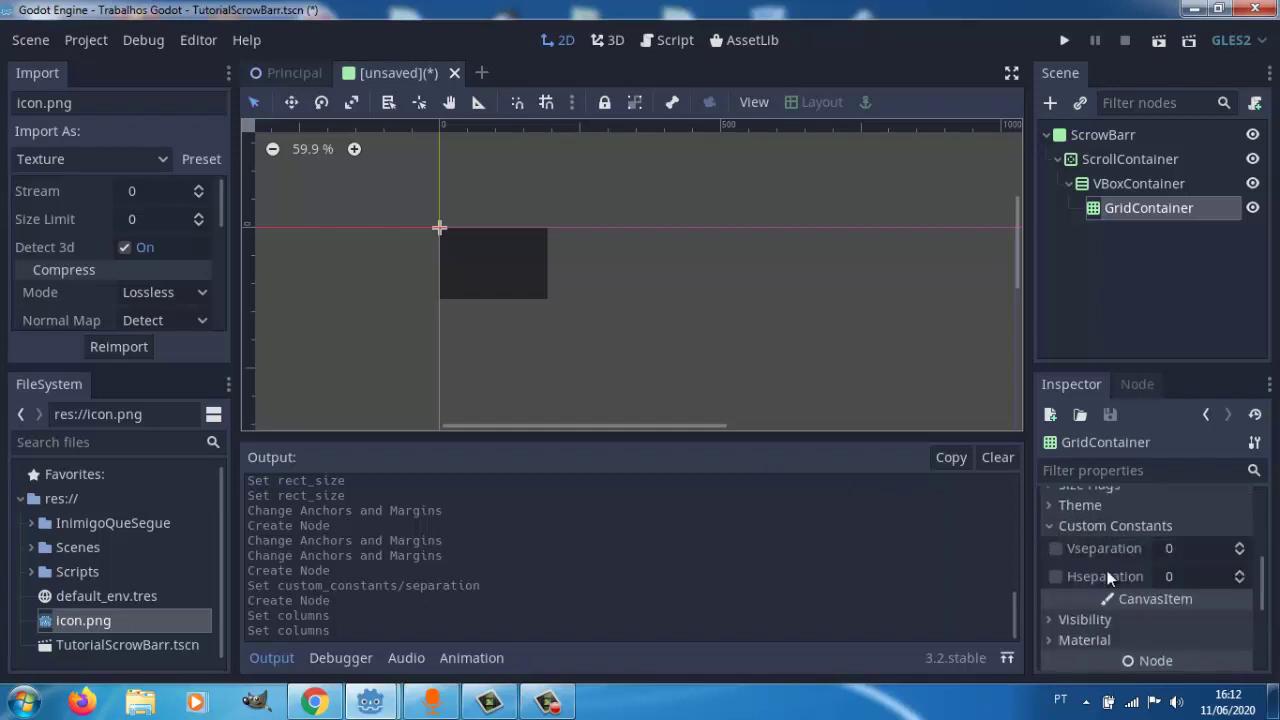
{"action": "left_click", "coordinate": [1200, 550]}
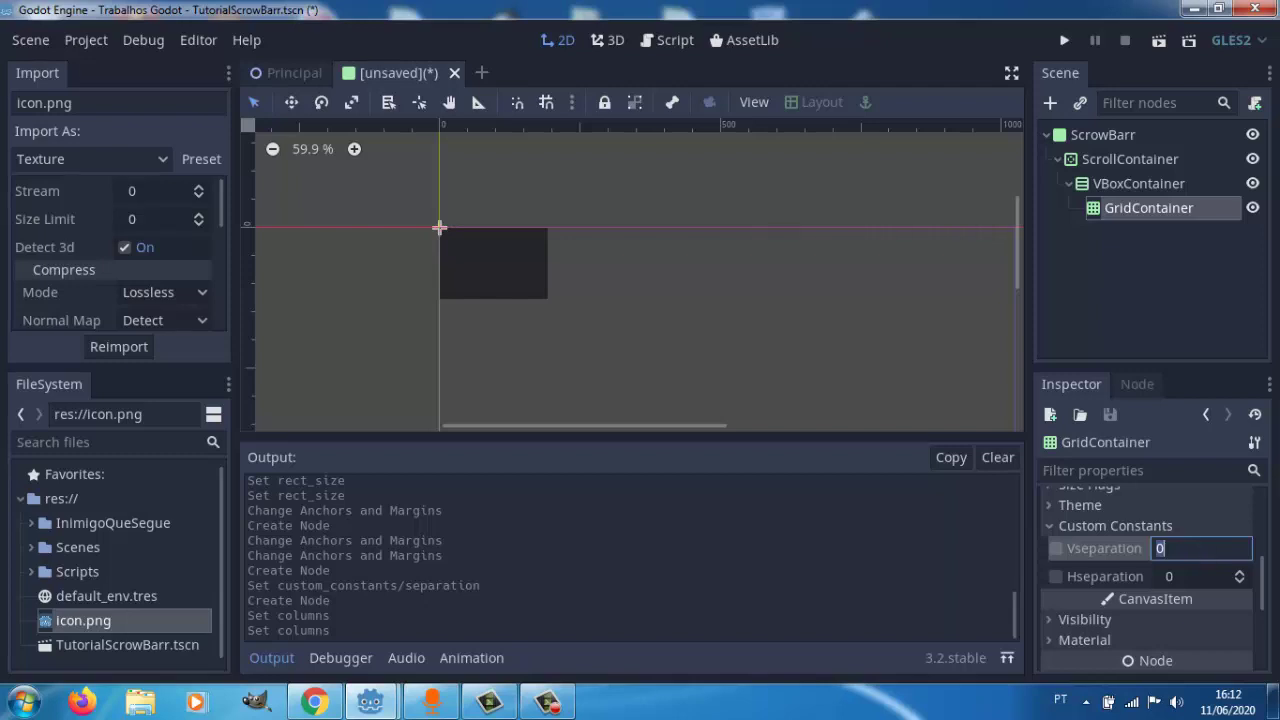
{"action": "type", "text": "64"}
{"action": "key", "text": "Return"}
{"action": "left_click", "coordinate": [1191, 574]}
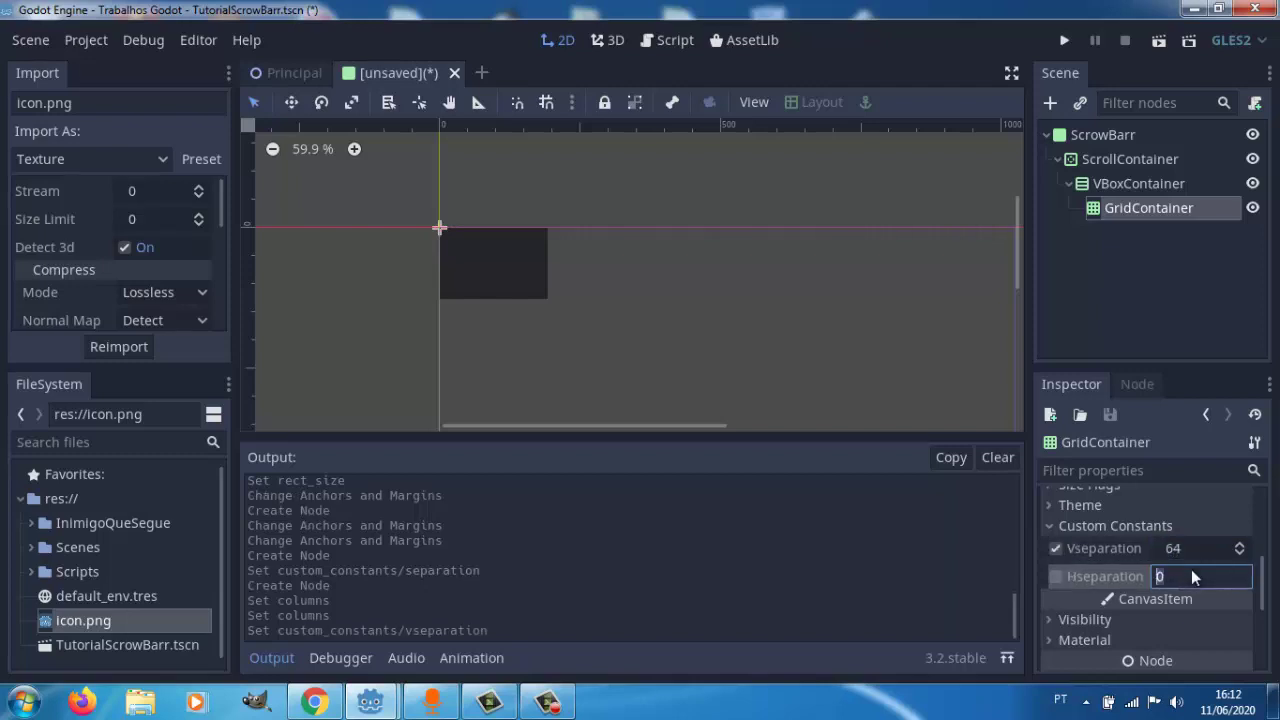
{"action": "type", "text": "64"}
{"action": "key", "text": "Return"}
{"action": "left_click", "coordinate": [1140, 162]}
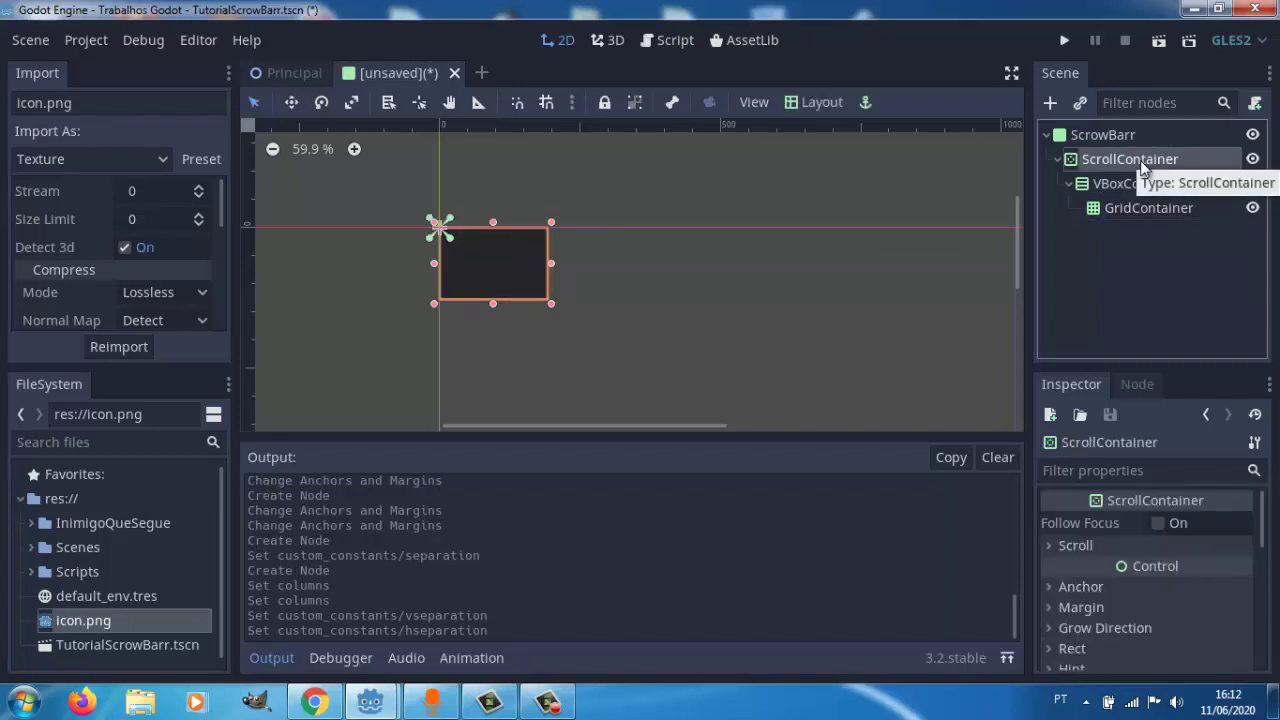
Anchor the ScrollContainer top-left, then open Create New Node with GridContainer as parent.
{"action": "left_click", "coordinate": [813, 102]}
{"action": "left_click", "coordinate": [815, 128]}
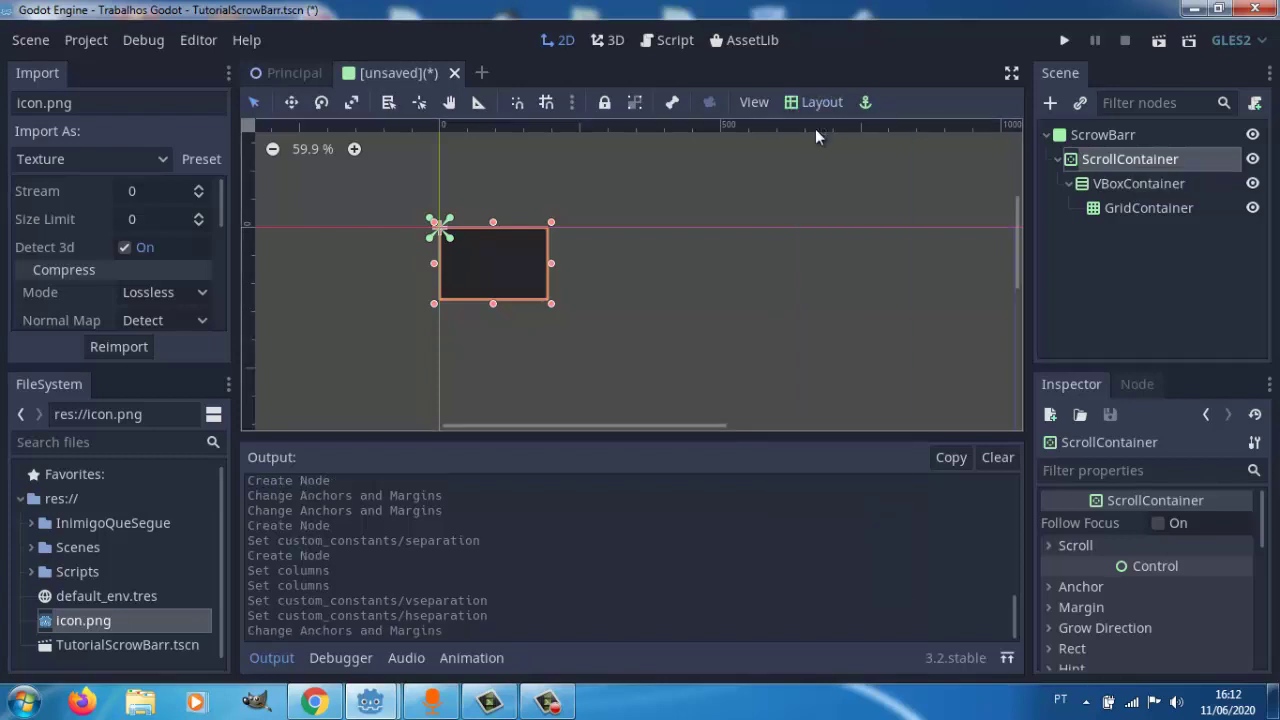
{"action": "left_click", "coordinate": [1134, 188]}
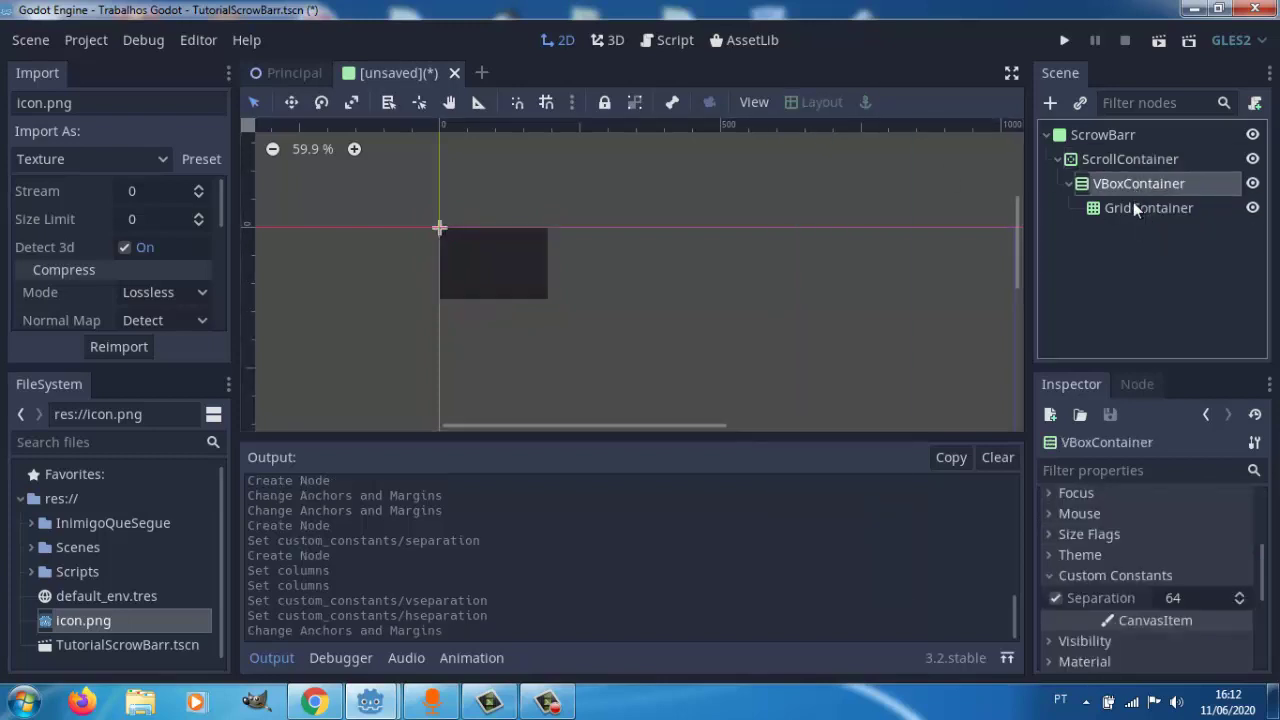
{"action": "left_click", "coordinate": [1133, 208]}
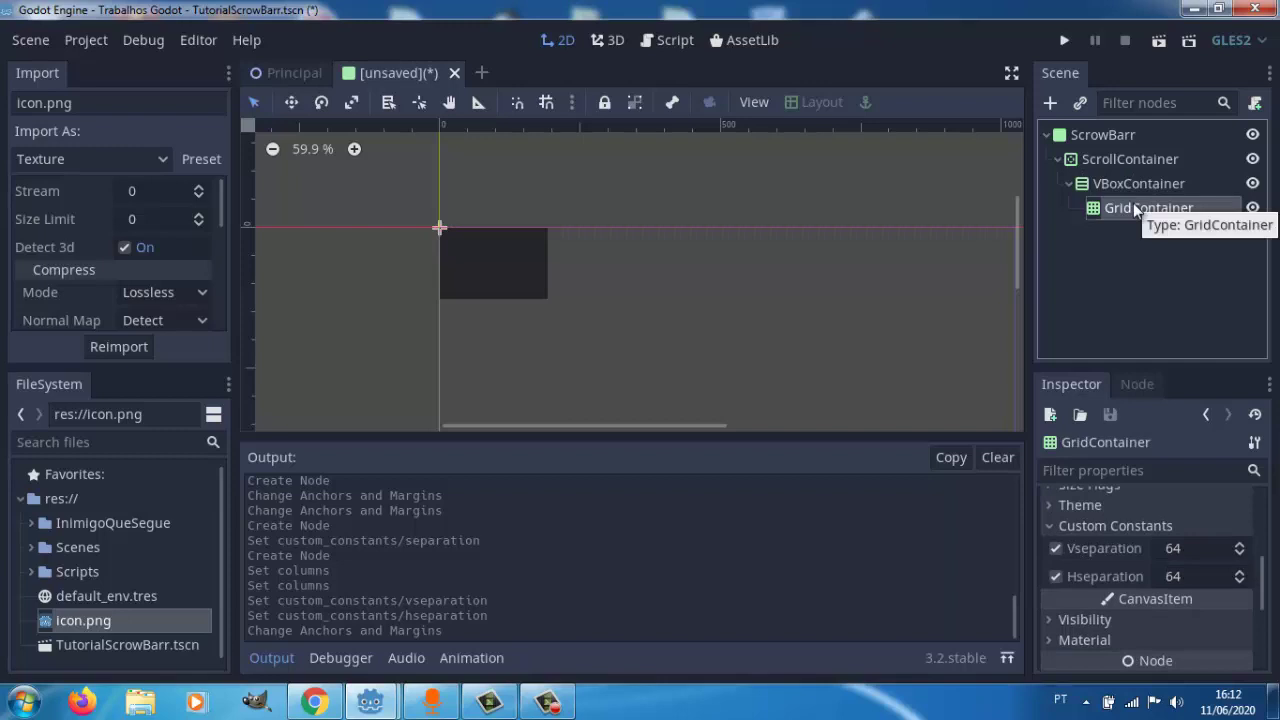
{"action": "left_click", "coordinate": [1155, 183]}
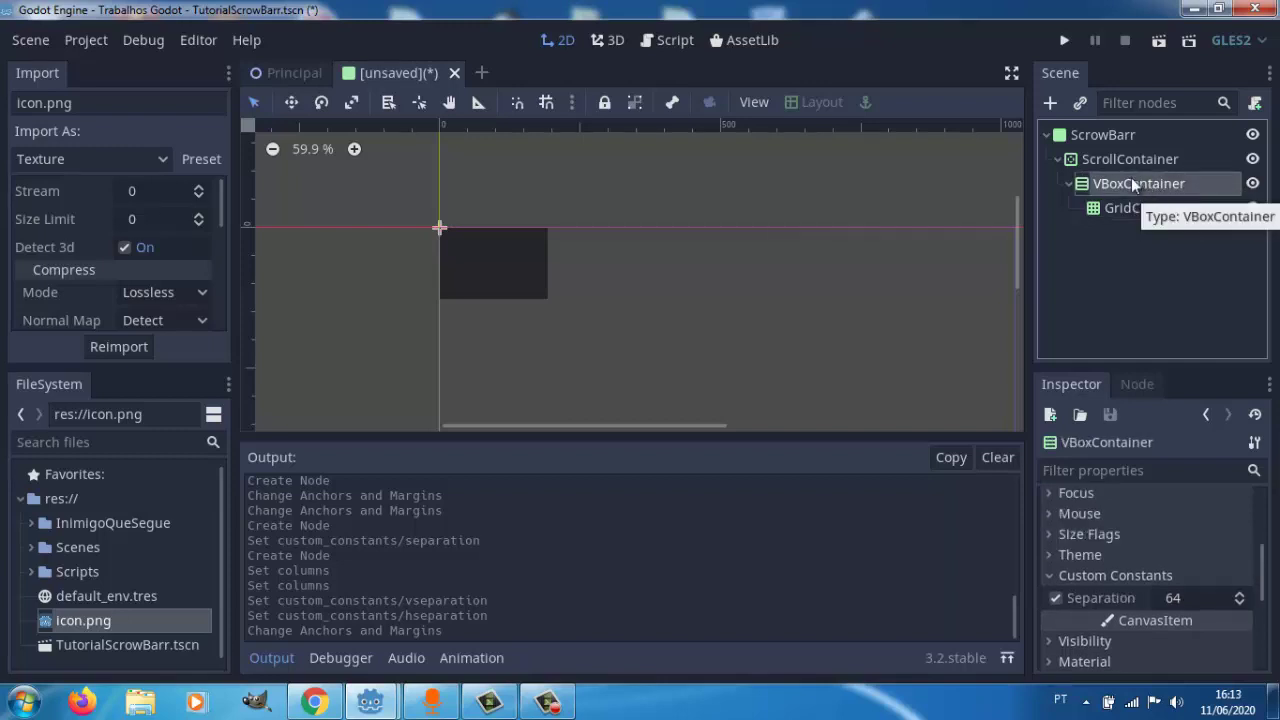
{"action": "left_click", "coordinate": [1133, 208]}
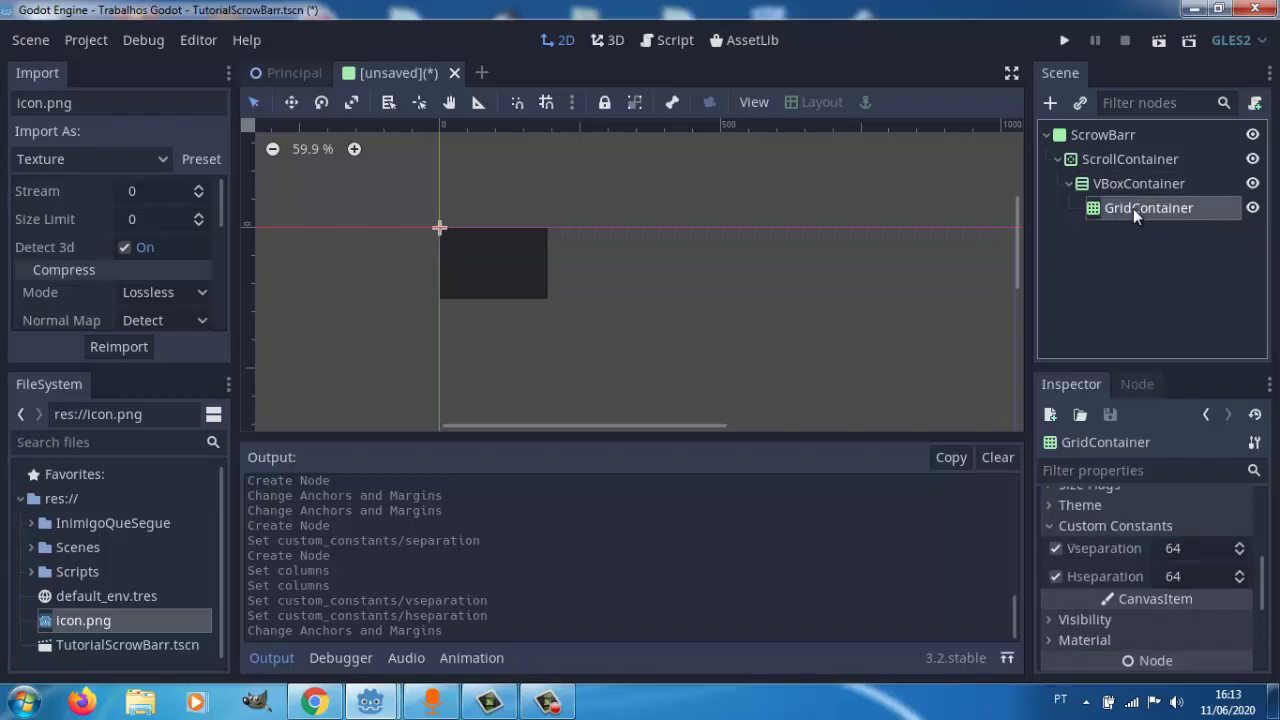
{"action": "left_click", "coordinate": [1053, 104]}
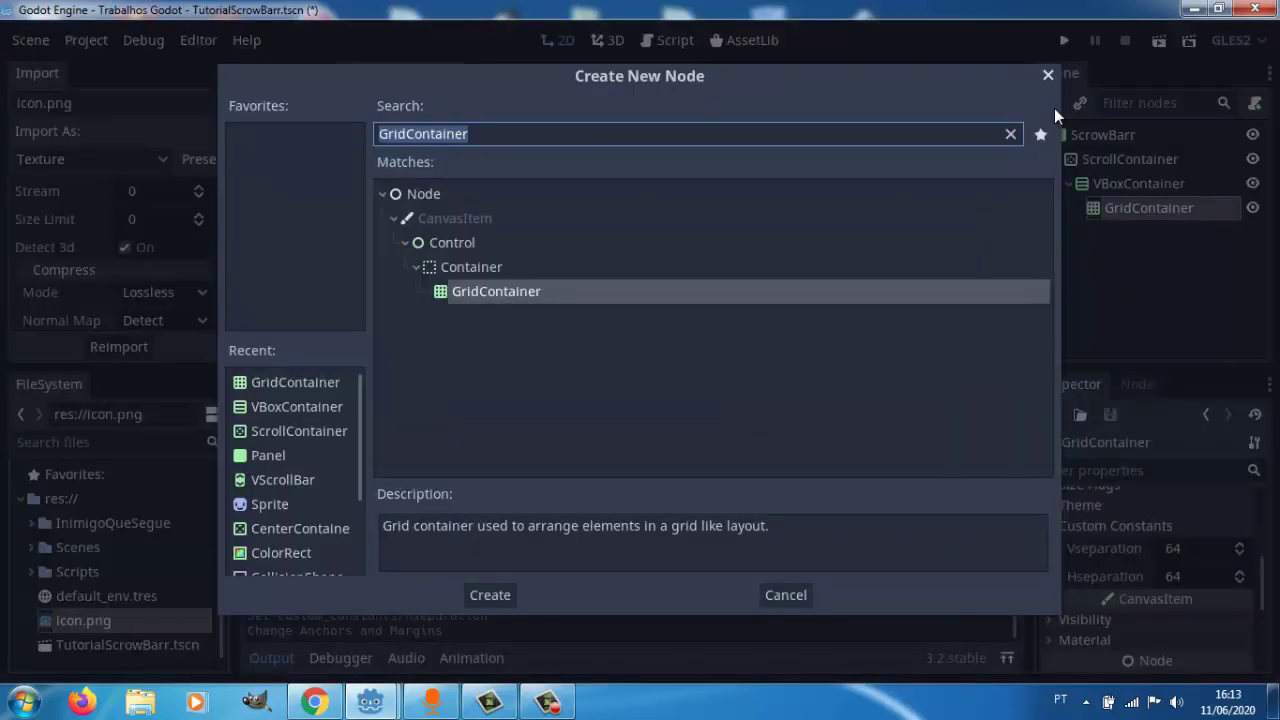
Add a Panel under the GridContainer and set its Rect size to 64 by 64.
{"action": "left_click", "coordinate": [270, 458]}
{"action": "left_click", "coordinate": [488, 598]}
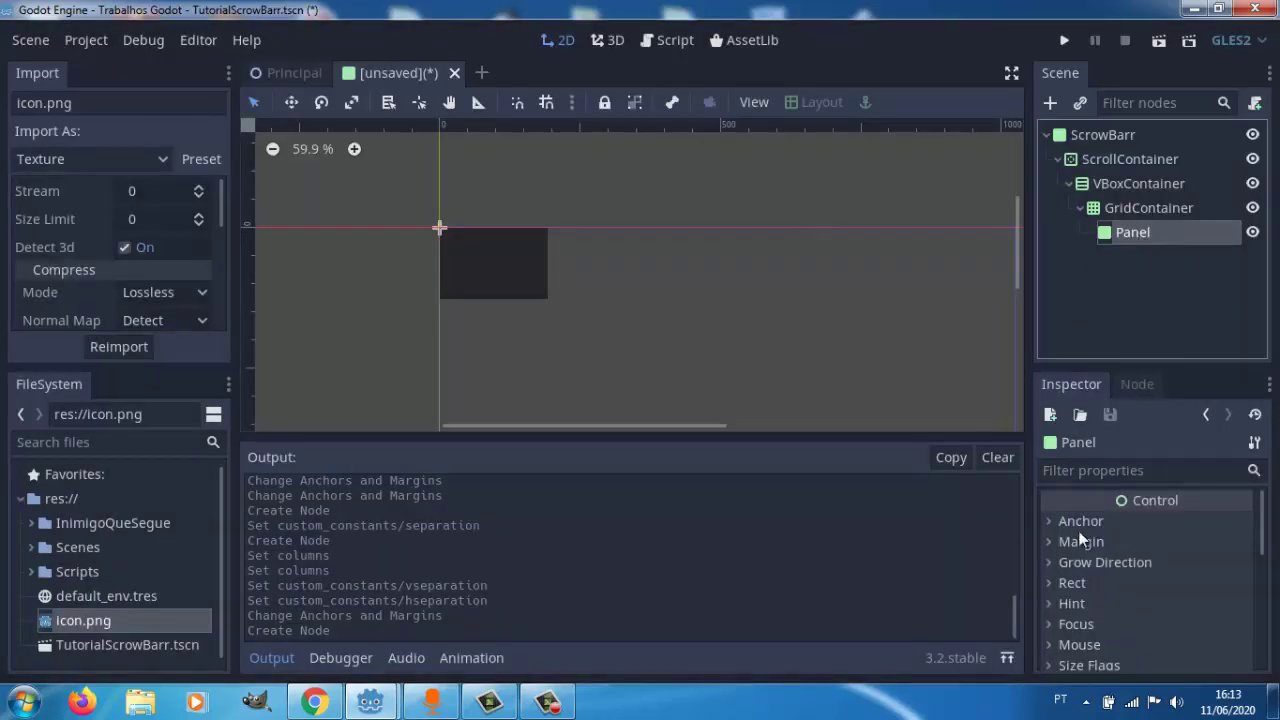
{"action": "scroll", "coordinate": [1085, 583], "scroll_direction": "down", "scroll_amount": 1}
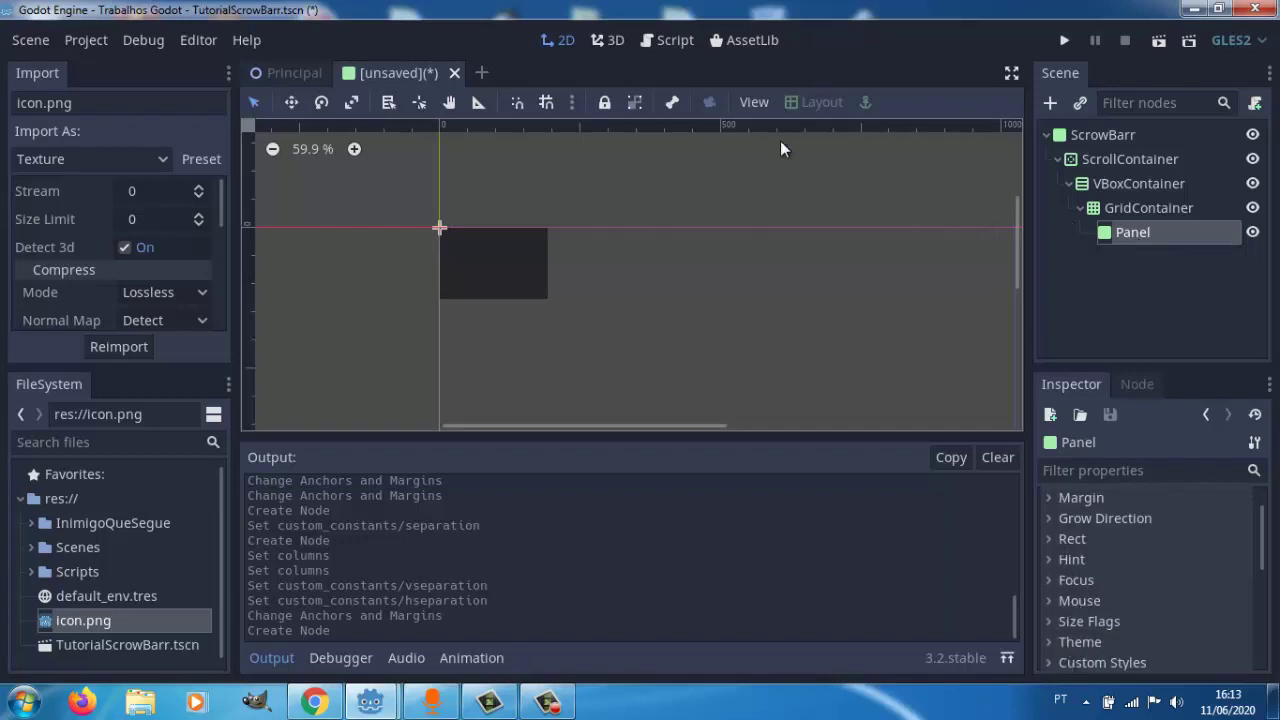
{"action": "left_click", "coordinate": [1040, 540]}
{"action": "left_click", "coordinate": [1182, 562]}
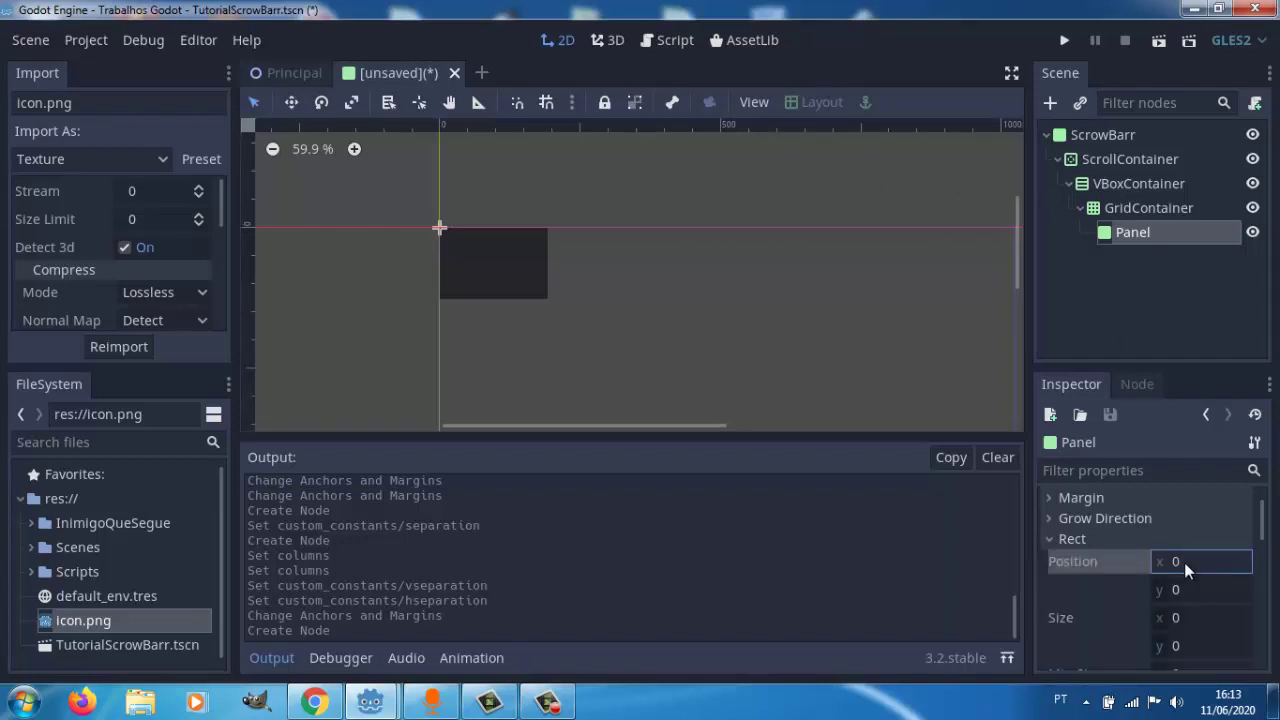
{"action": "left_click", "coordinate": [1194, 618]}
{"action": "type", "text": "64"}
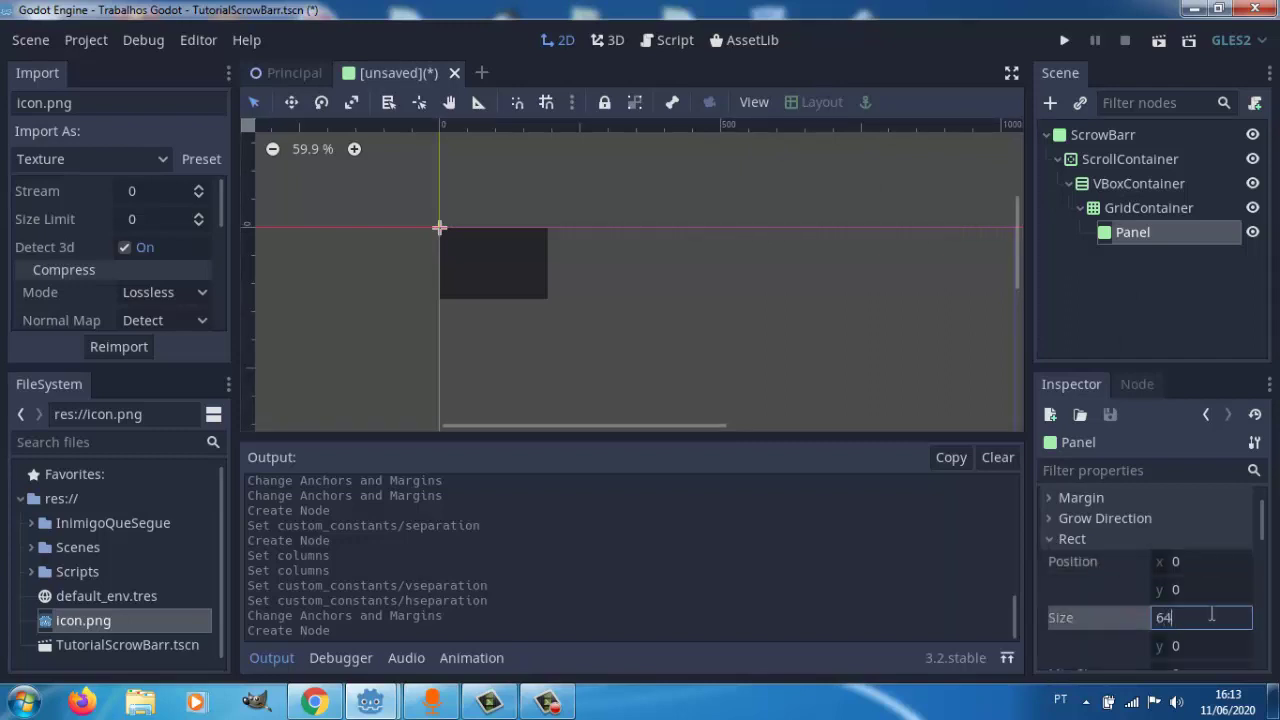
{"action": "key", "text": "Return"}
{"action": "left_click", "coordinate": [1191, 646]}
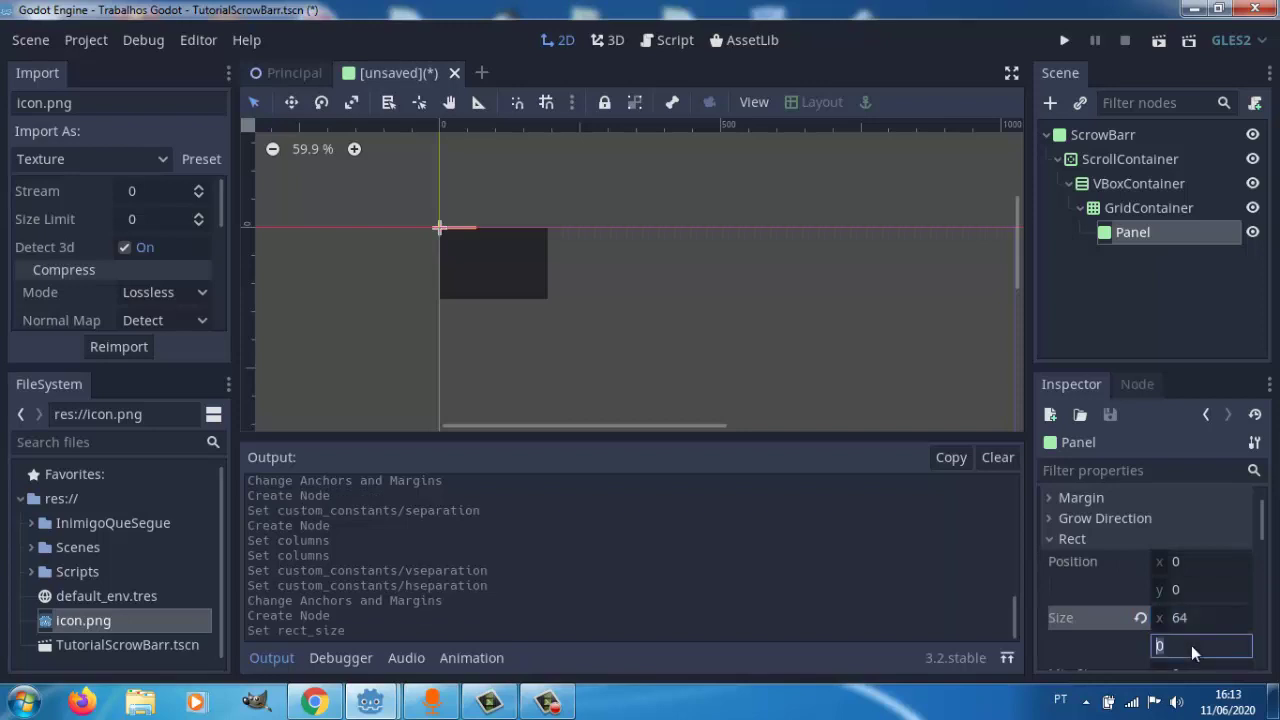
{"action": "type", "text": "64"}
{"action": "key", "text": "Return"}
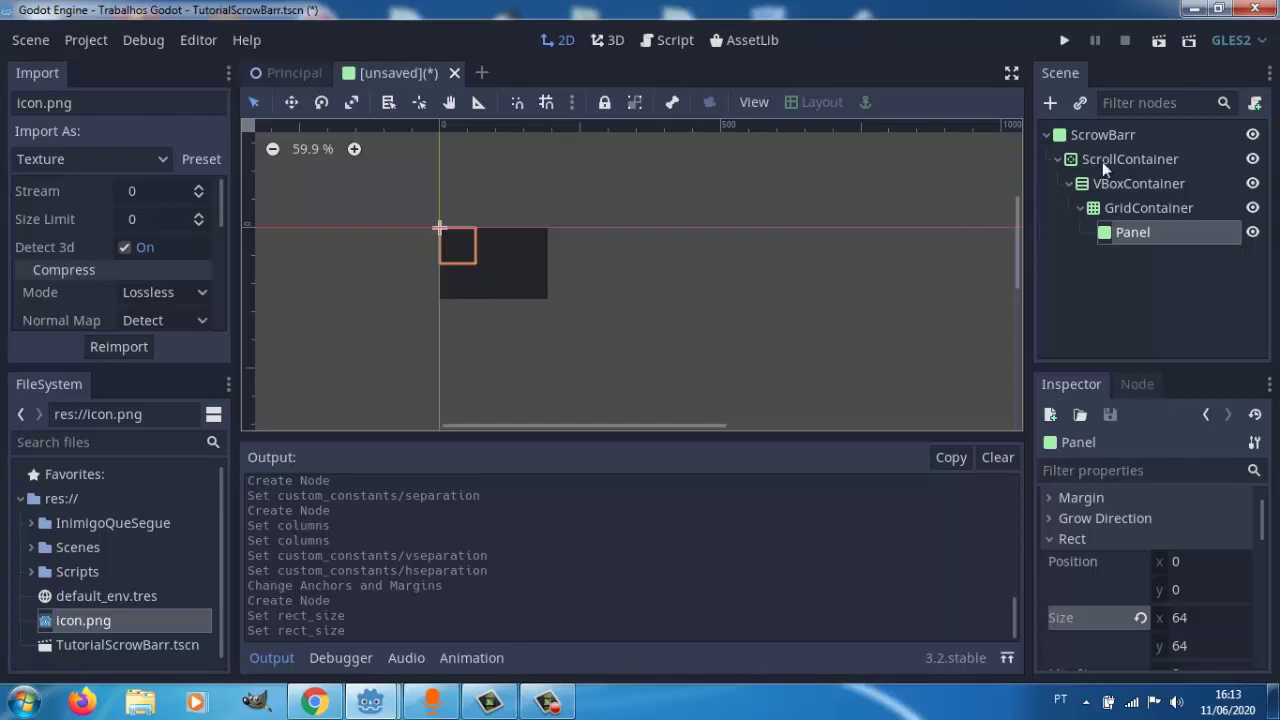
{"action": "left_click", "coordinate": [1096, 134]}
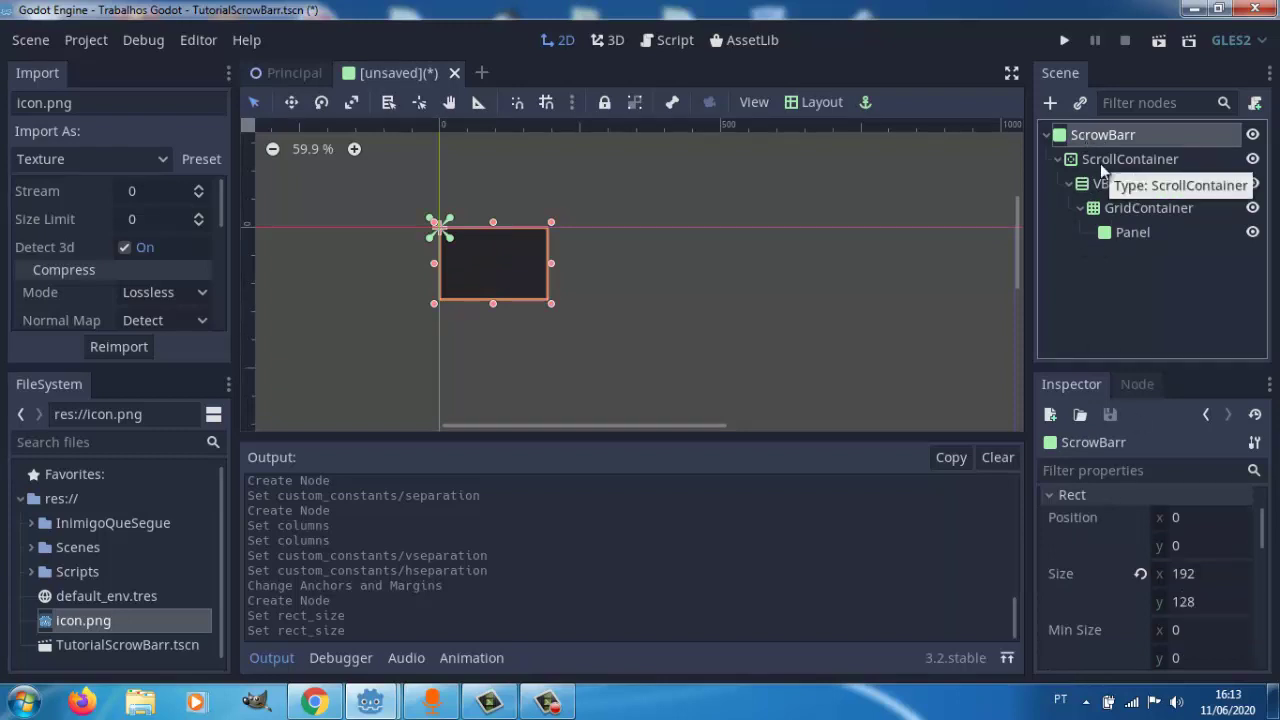
{"action": "left_click", "coordinate": [1192, 578]}
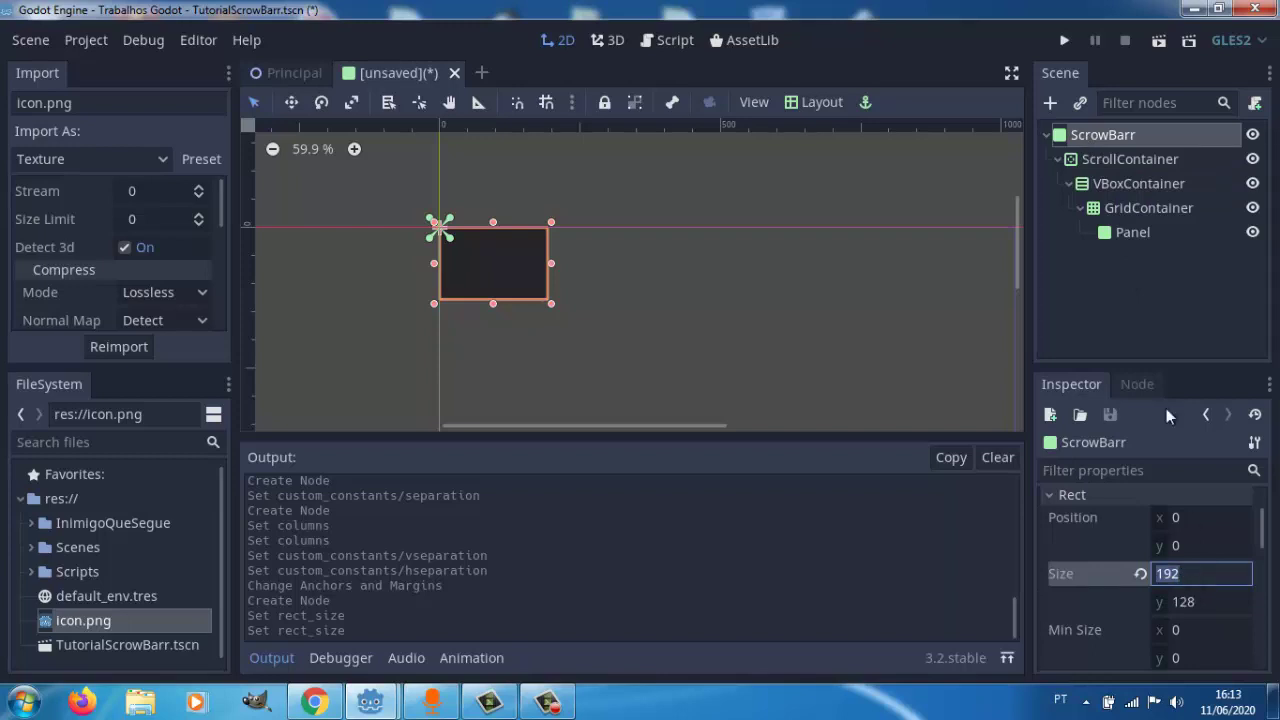
{"action": "left_click", "coordinate": [1127, 182]}
{"action": "left_click", "coordinate": [1120, 233]}
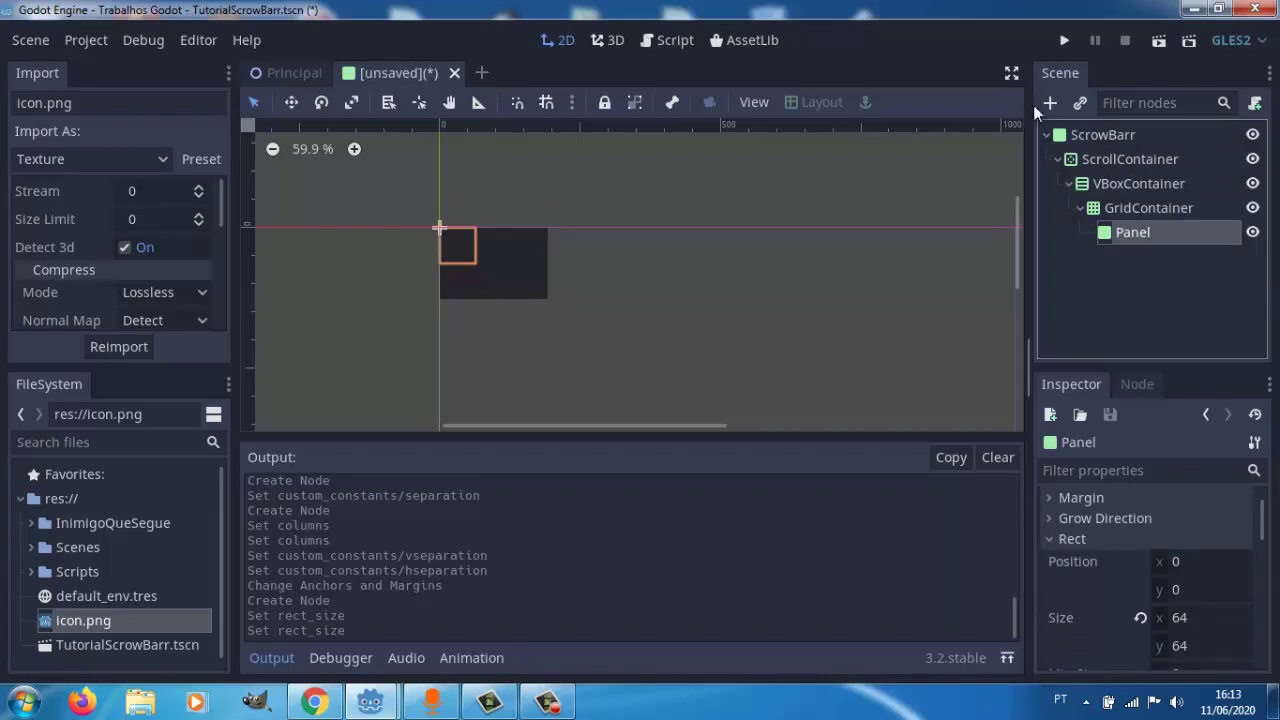
{"action": "double_click", "coordinate": [1160, 236]}
{"action": "left_click", "coordinate": [1162, 305]}
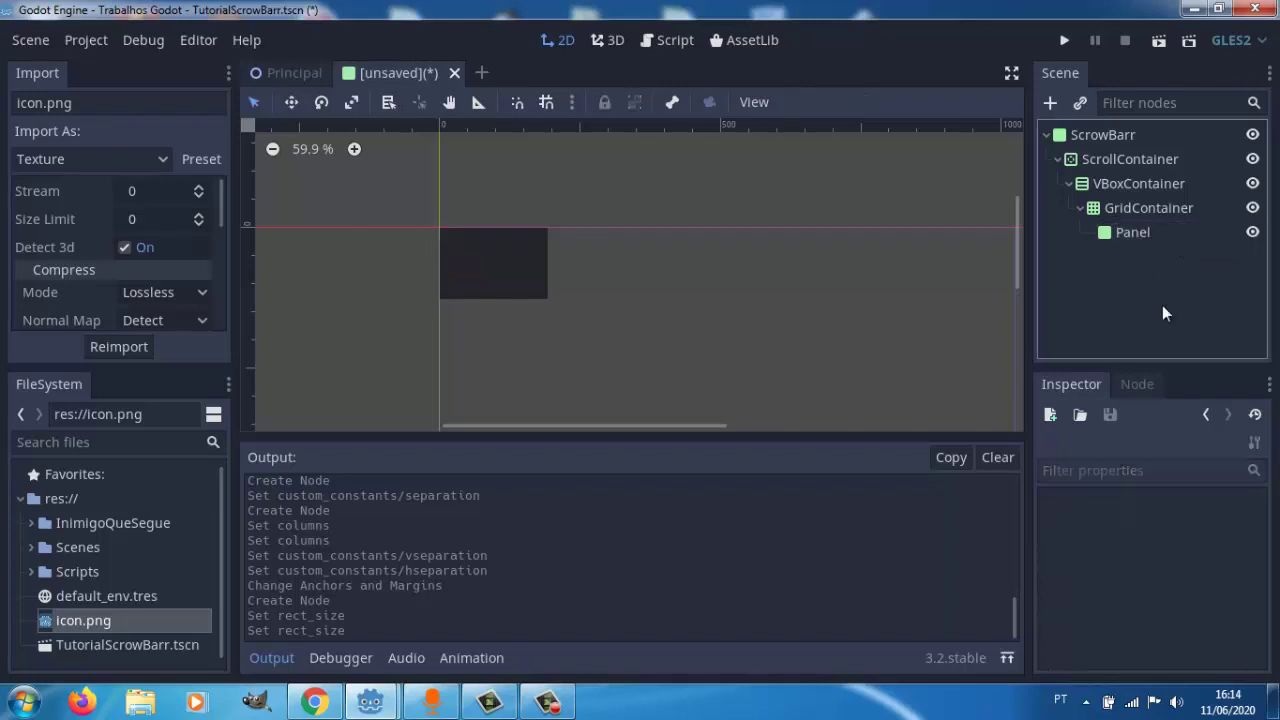
{"action": "left_click", "coordinate": [1130, 234]}
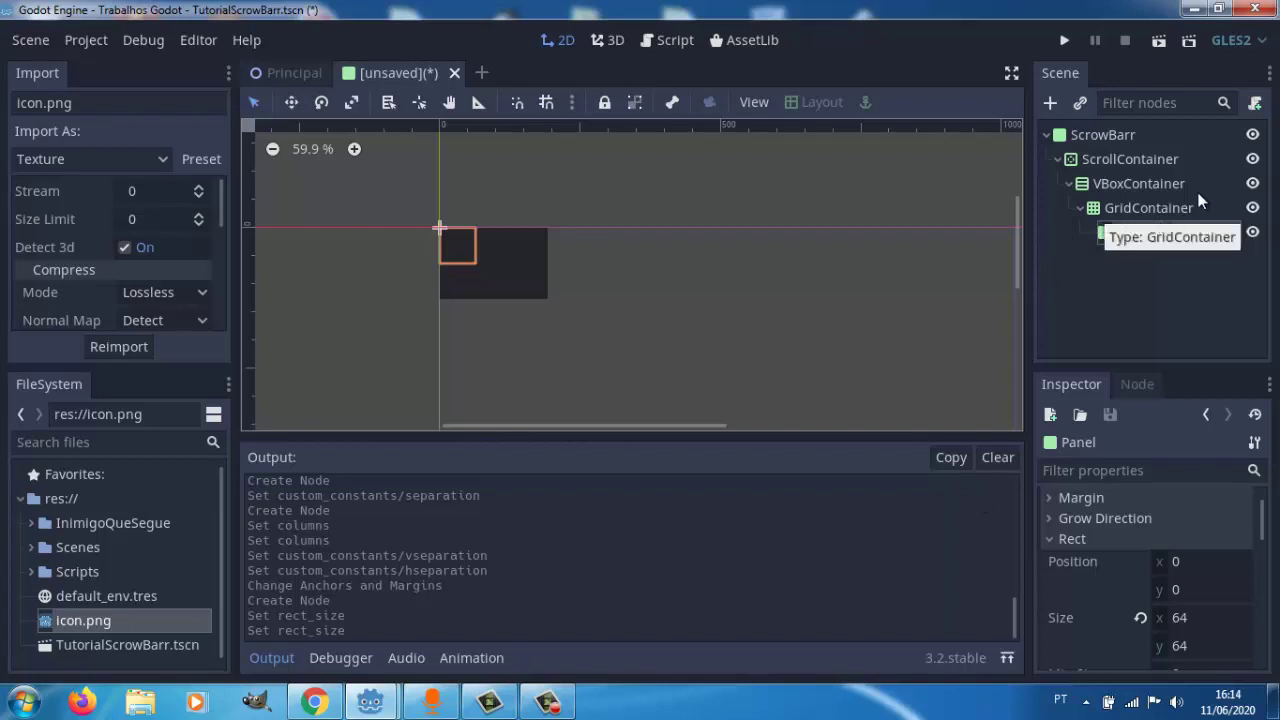
Add a Sprite child under the Panel and assign icon.png as its Texture.
{"action": "left_click", "coordinate": [1051, 102]}
{"action": "left_click", "coordinate": [273, 500]}
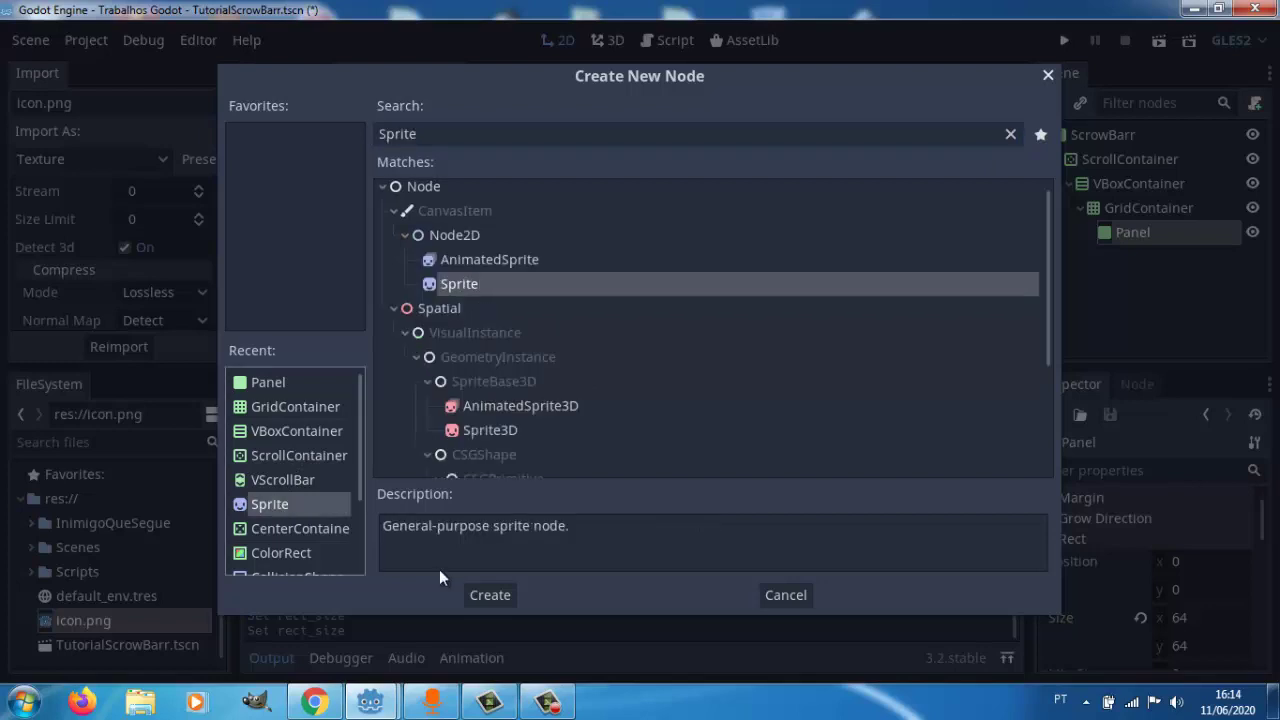
{"action": "left_click", "coordinate": [500, 596]}
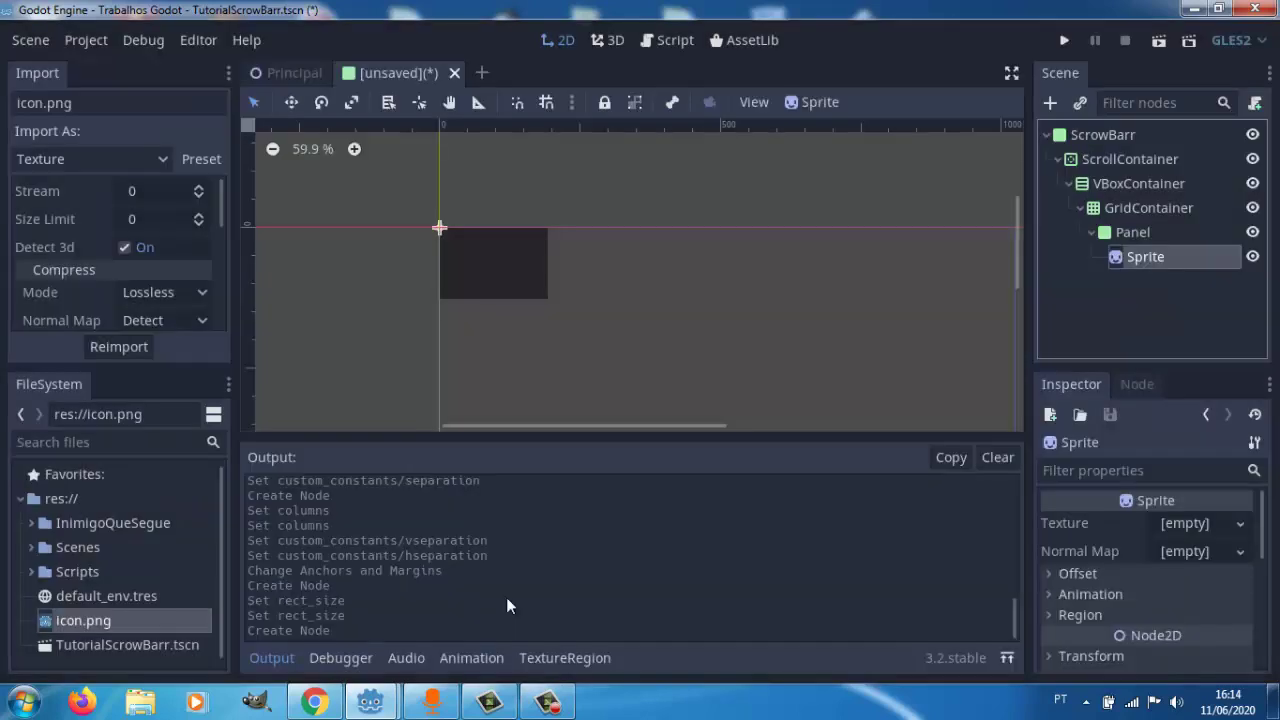
{"action": "double_click", "coordinate": [1140, 258]}
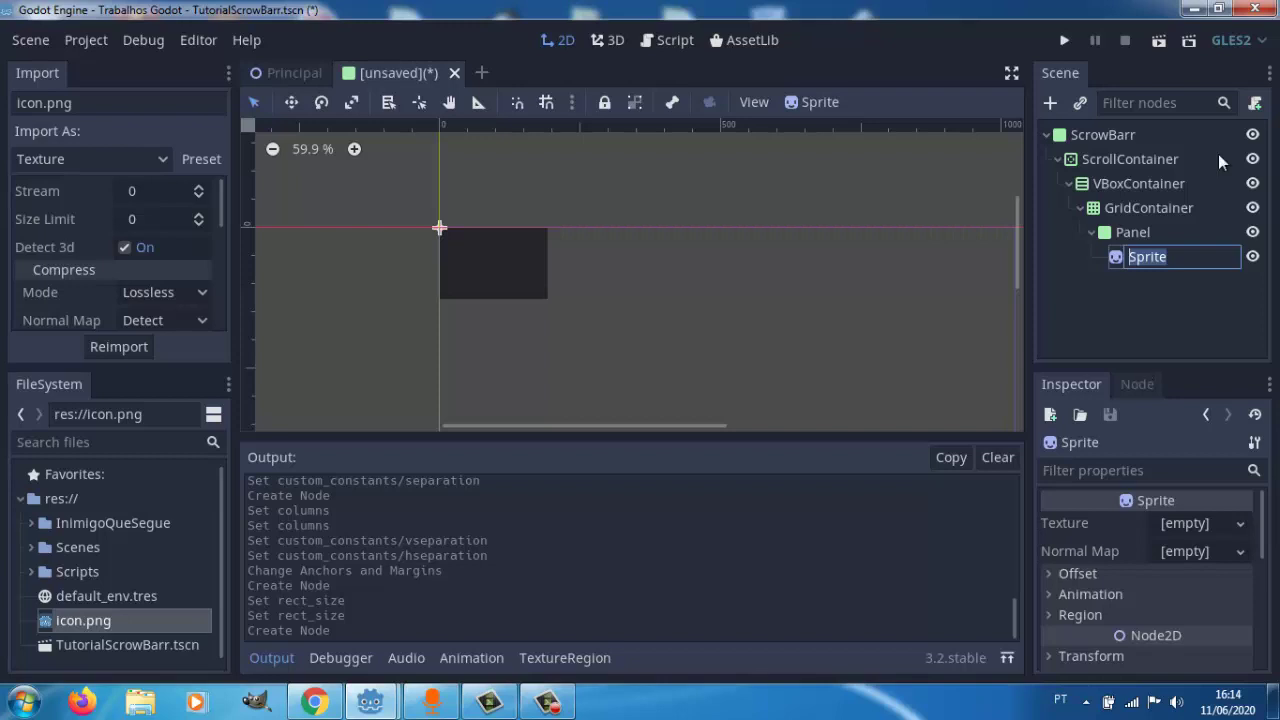
{"action": "left_click", "coordinate": [1136, 238]}
{"action": "left_click", "coordinate": [1145, 256]}
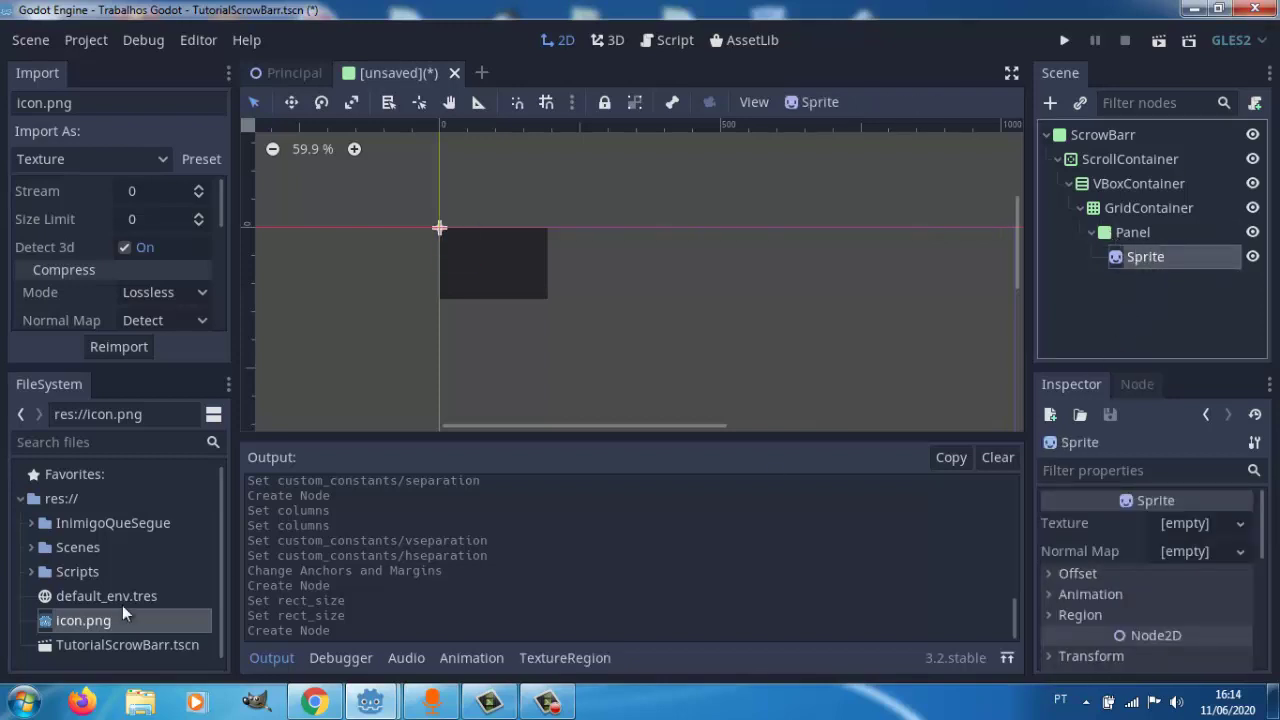
{"action": "left_click_drag", "start_coordinate": [88, 613], "coordinate": [1172, 520]}
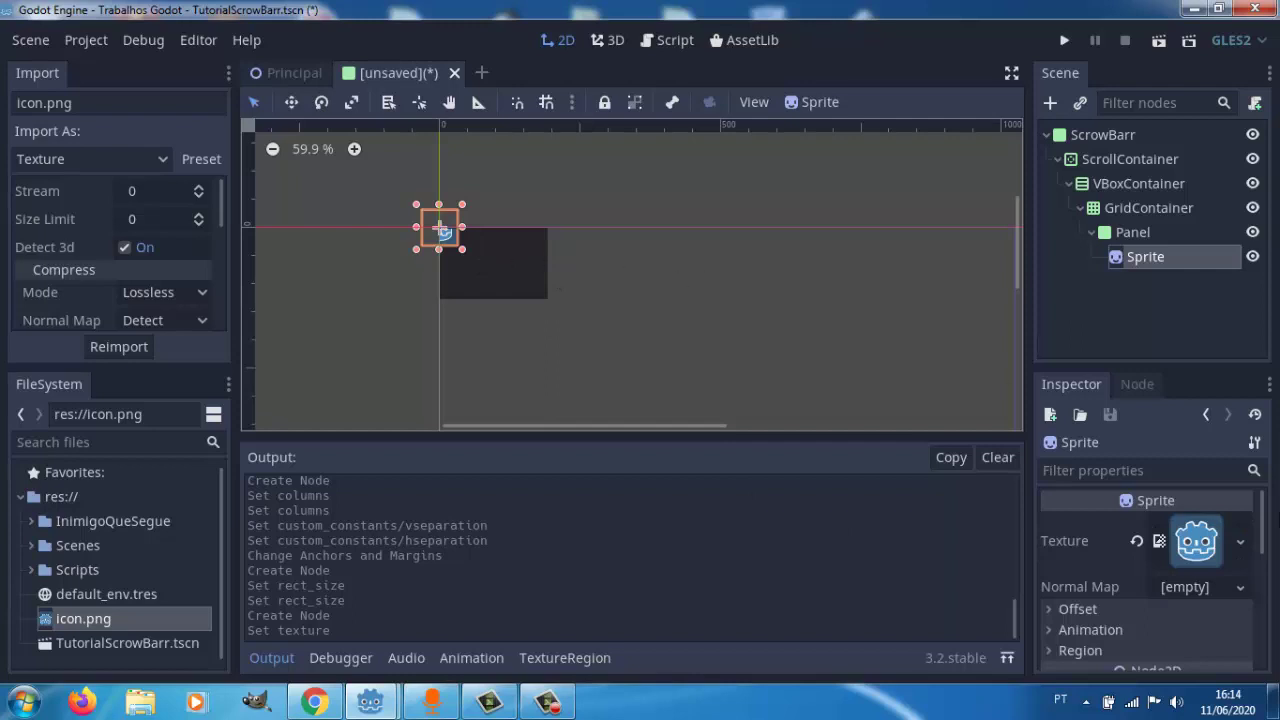
Uncheck Centered in the Sprite's Offset settings so the icon sits at the Panel's top-left.
{"action": "scroll", "coordinate": [1184, 536], "scroll_direction": "down", "scroll_amount": 2}
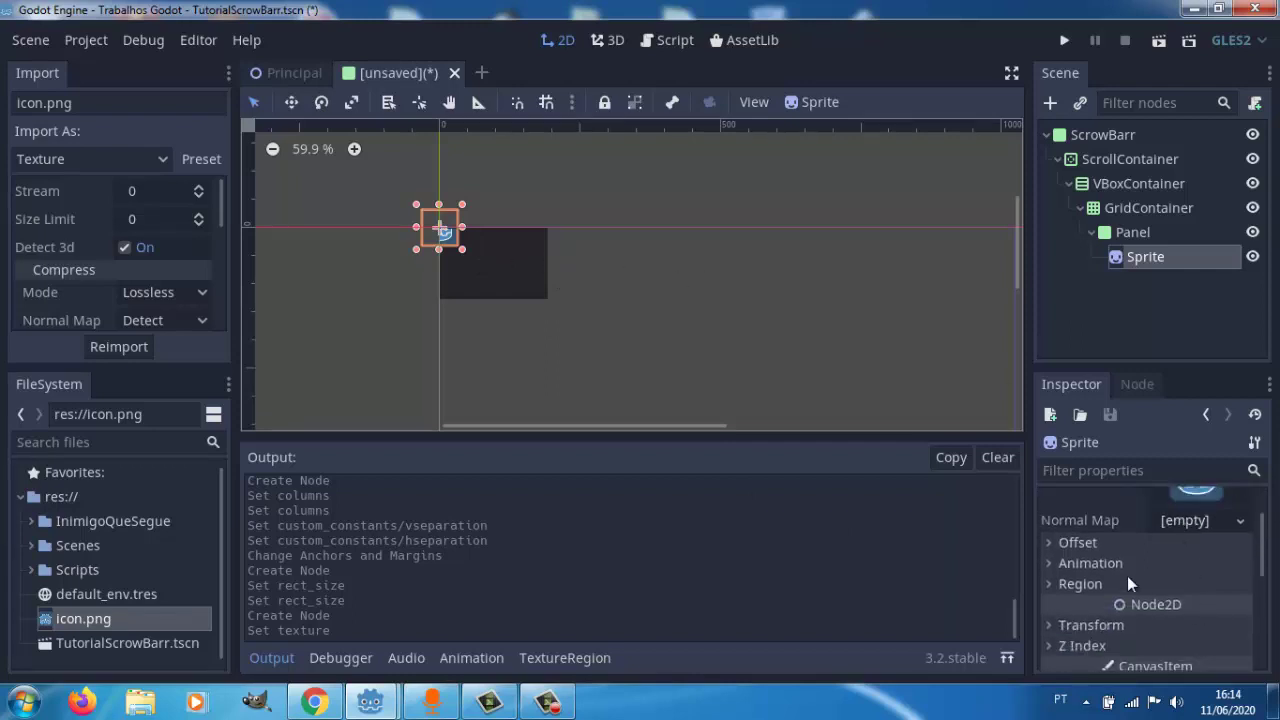
{"action": "scroll", "coordinate": [1130, 577], "scroll_direction": "up", "scroll_amount": 1}
{"action": "scroll", "coordinate": [1135, 576], "scroll_direction": "up", "scroll_amount": 1}
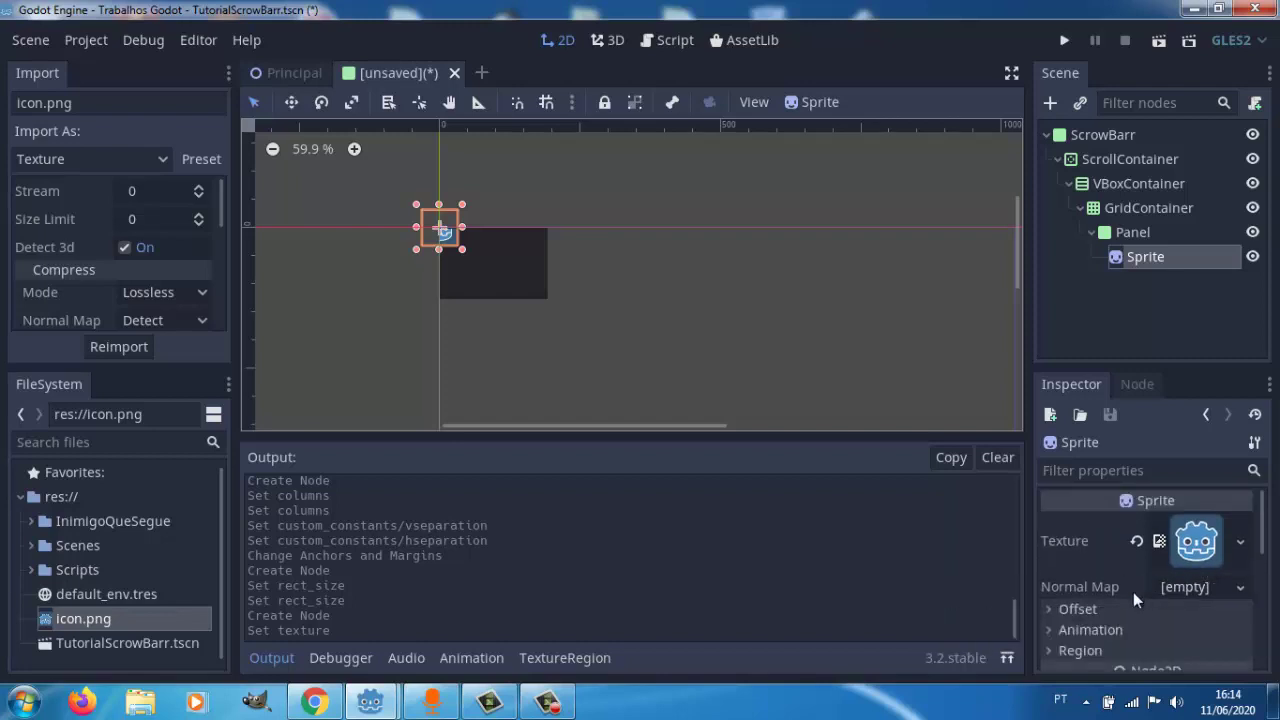
{"action": "left_click", "coordinate": [1050, 612]}
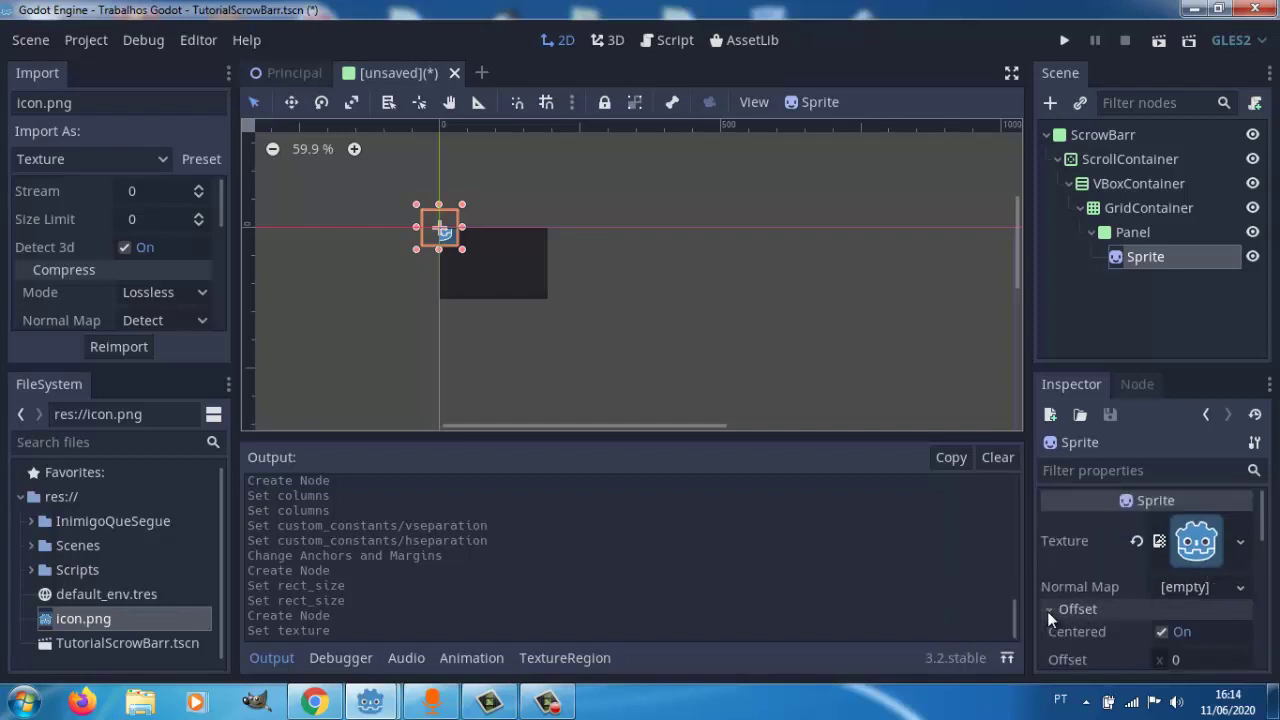
{"action": "left_click", "coordinate": [1161, 632]}
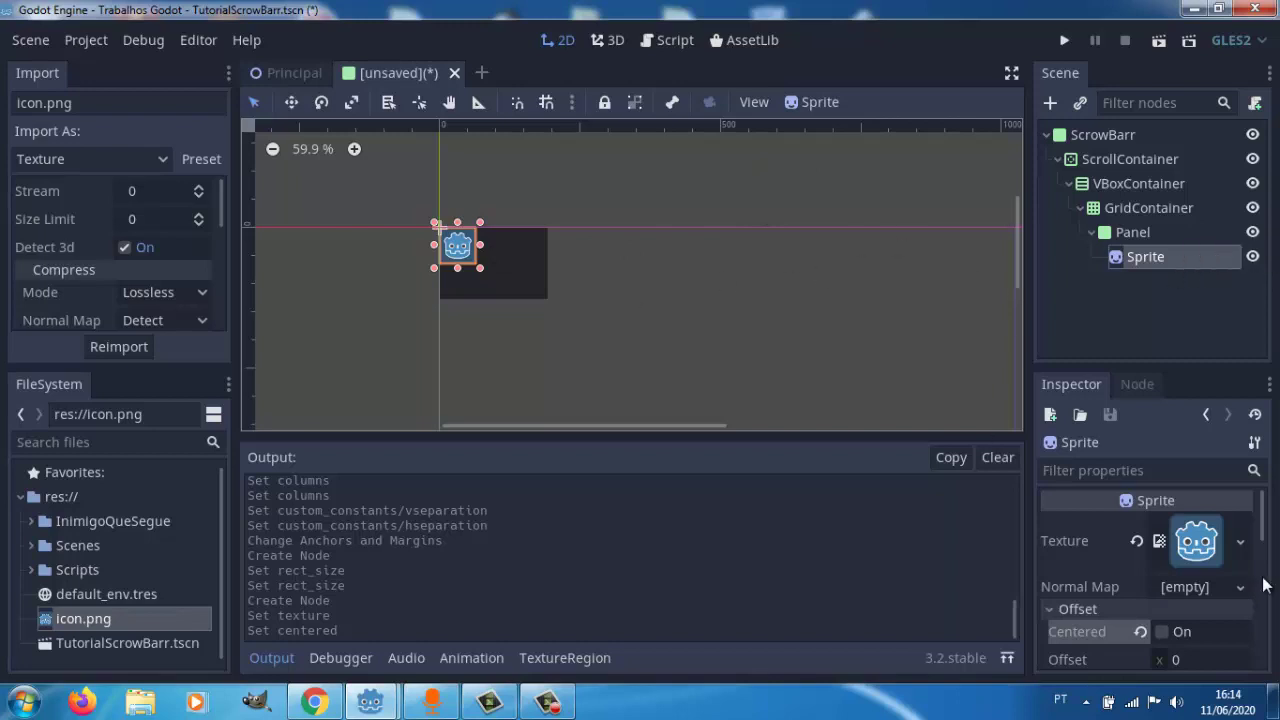
Rename the Panel node to 01.
{"action": "left_click", "coordinate": [1129, 232]}
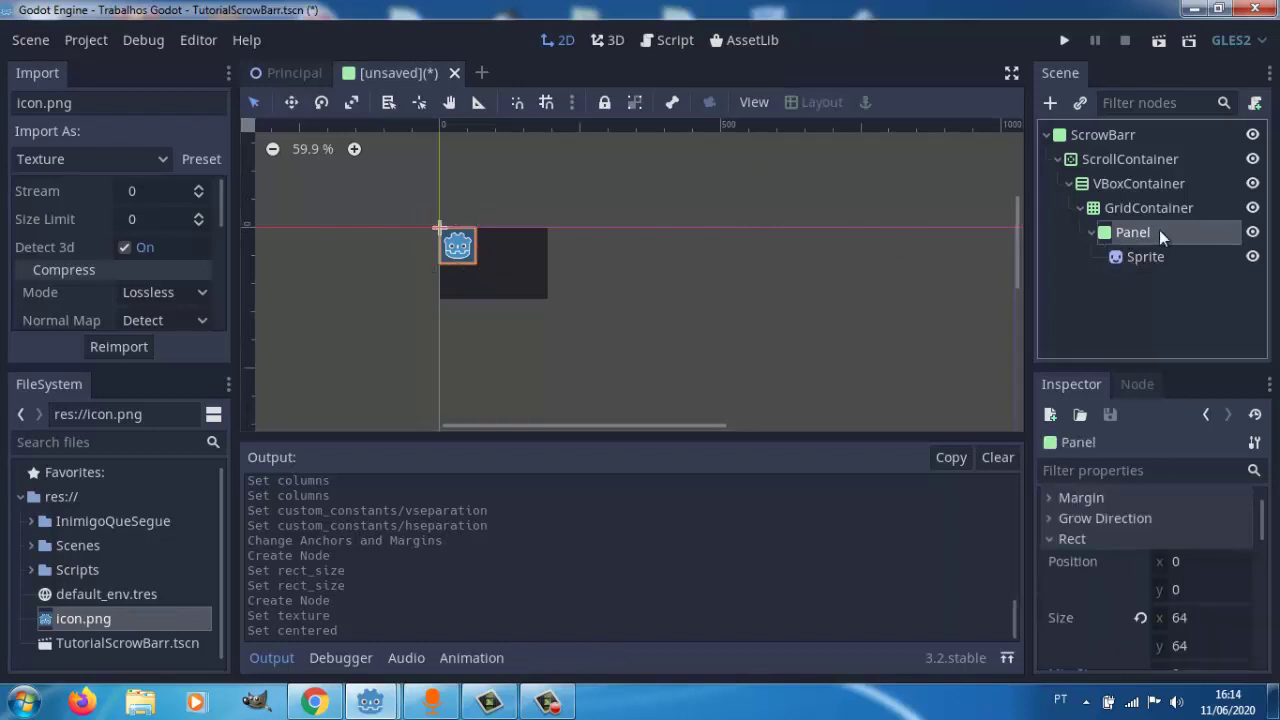
{"action": "left_click", "coordinate": [1159, 232]}
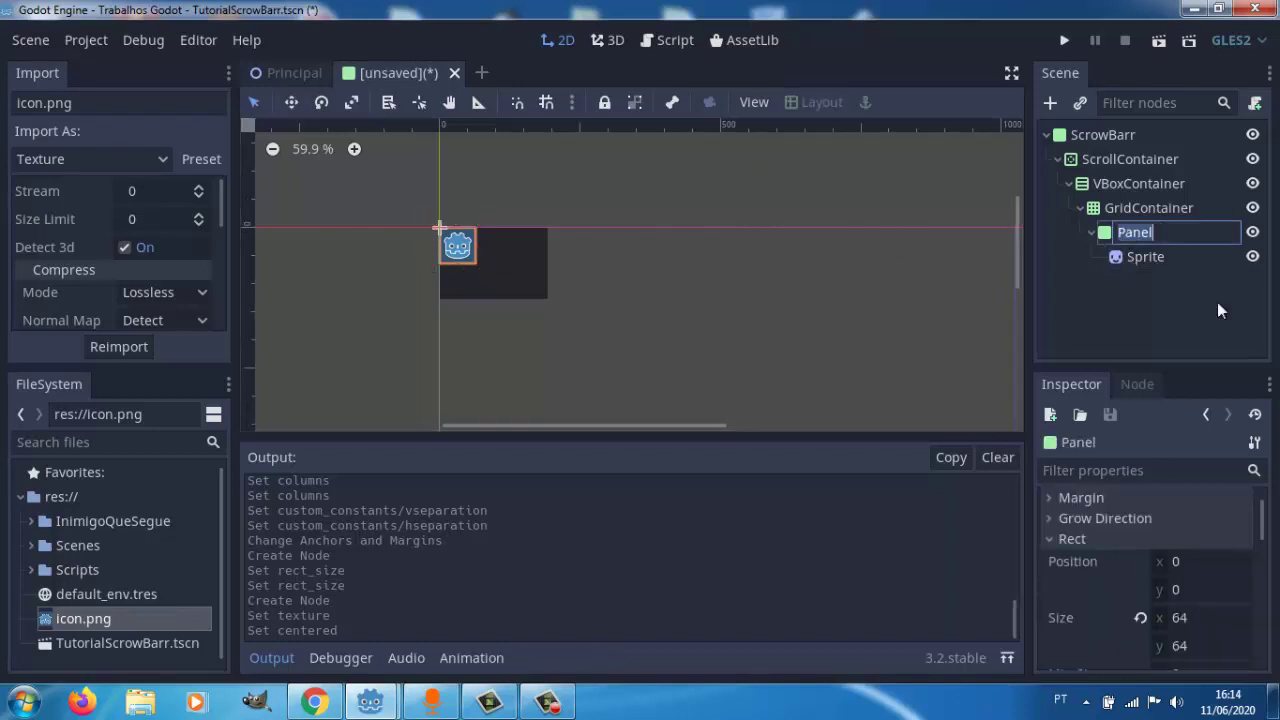
{"action": "type", "text": "0"}
{"action": "type", "text": "1"}
{"action": "key", "text": "Return"}
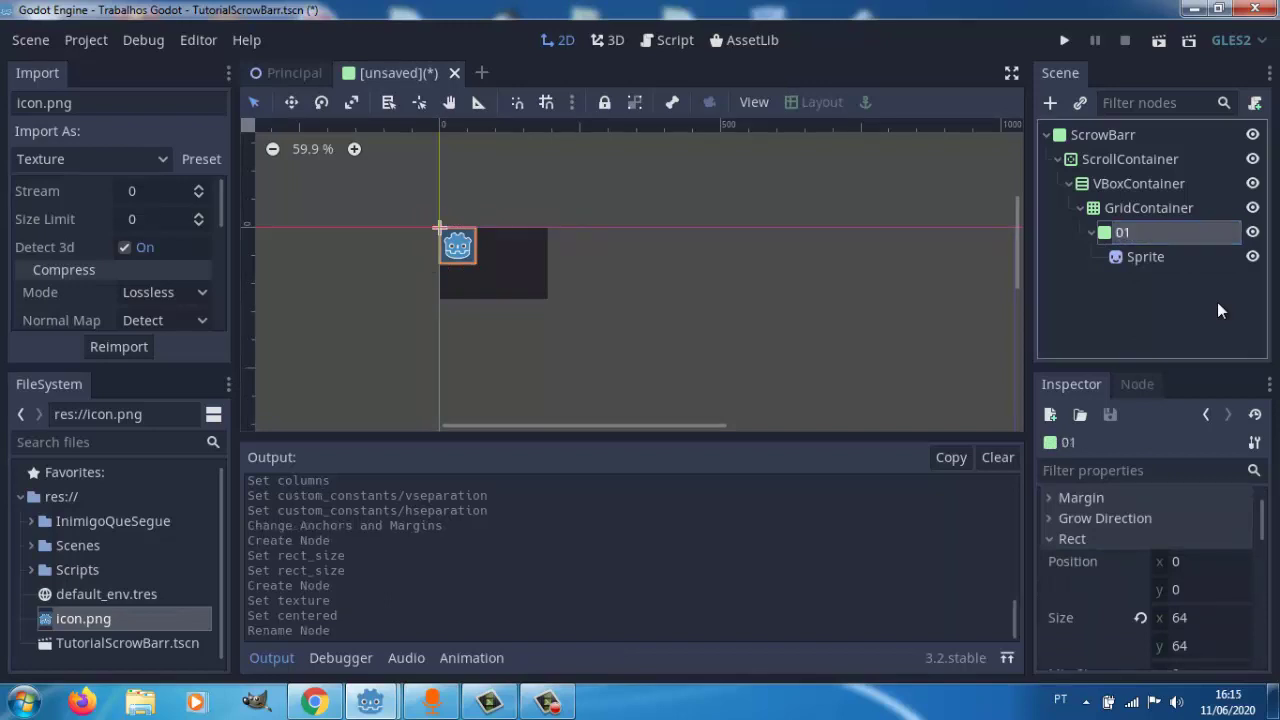
Duplicate panel 01 with Ctrl+D to create more numbered icon panels.
{"action": "left_click", "coordinate": [1140, 207]}
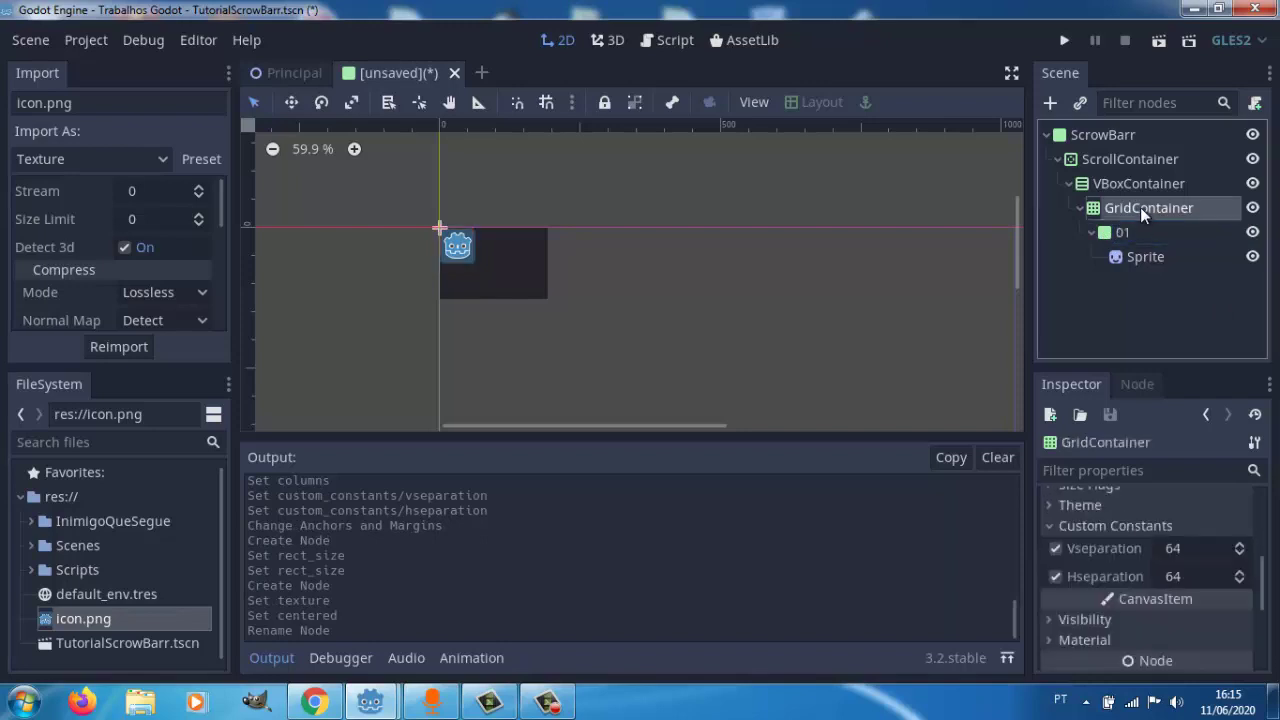
{"action": "left_click", "coordinate": [1140, 226]}
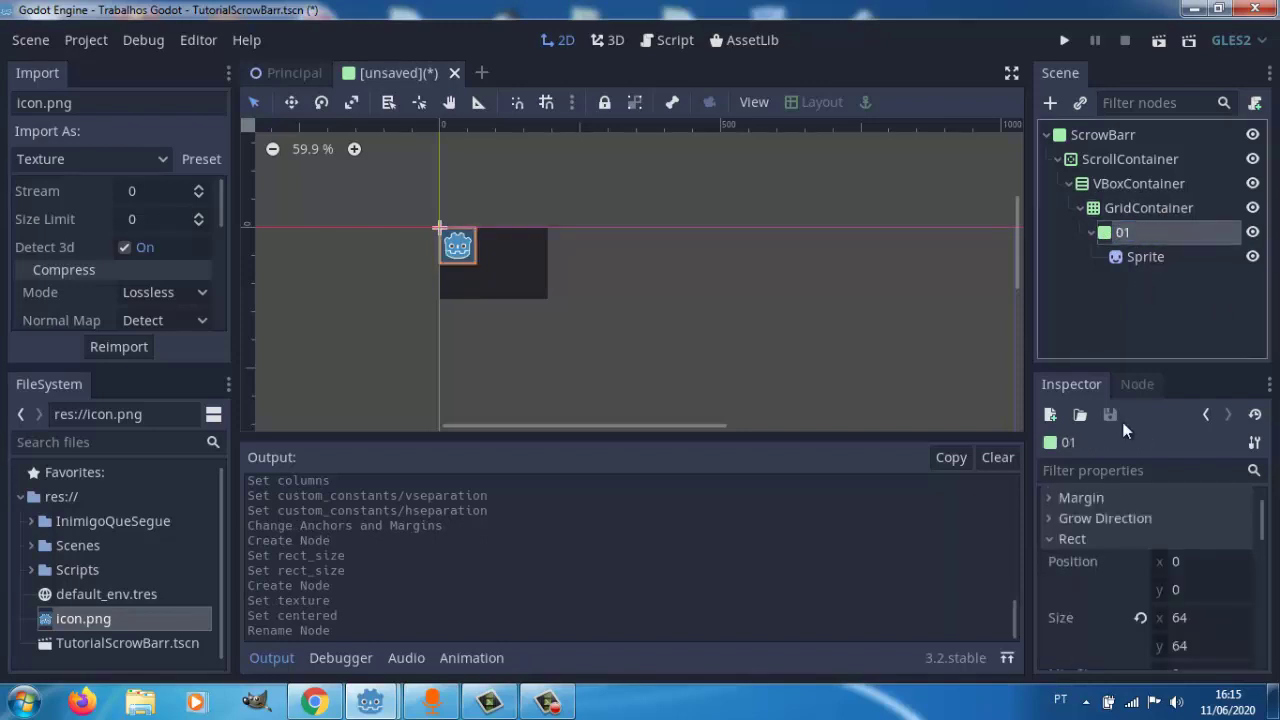
{"action": "key", "text": "ctrl+d"}
{"action": "key", "text": "ctrl+d"}
{"action": "key", "text": "ctrl+d"}
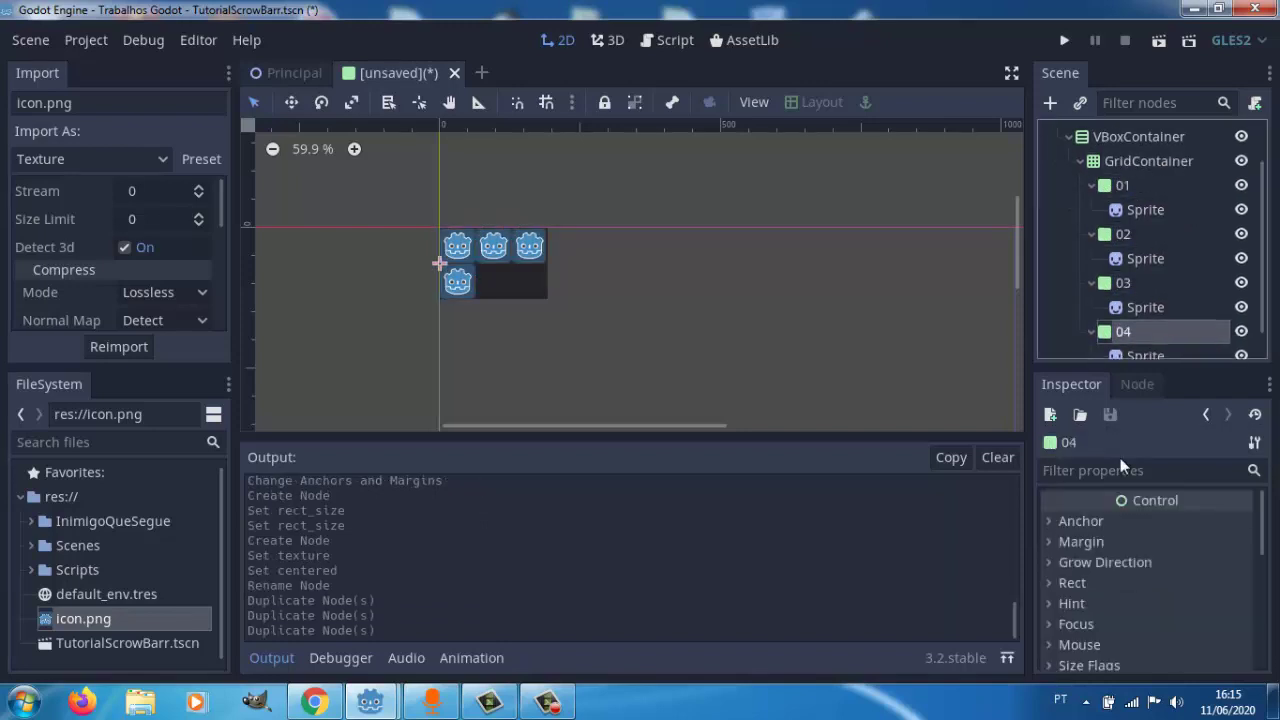
{"action": "key", "text": "ctrl+d"}
{"action": "key", "text": "ctrl+d"}
{"action": "key", "text": "ctrl+d"}
{"action": "key", "text": "ctrl+d"}
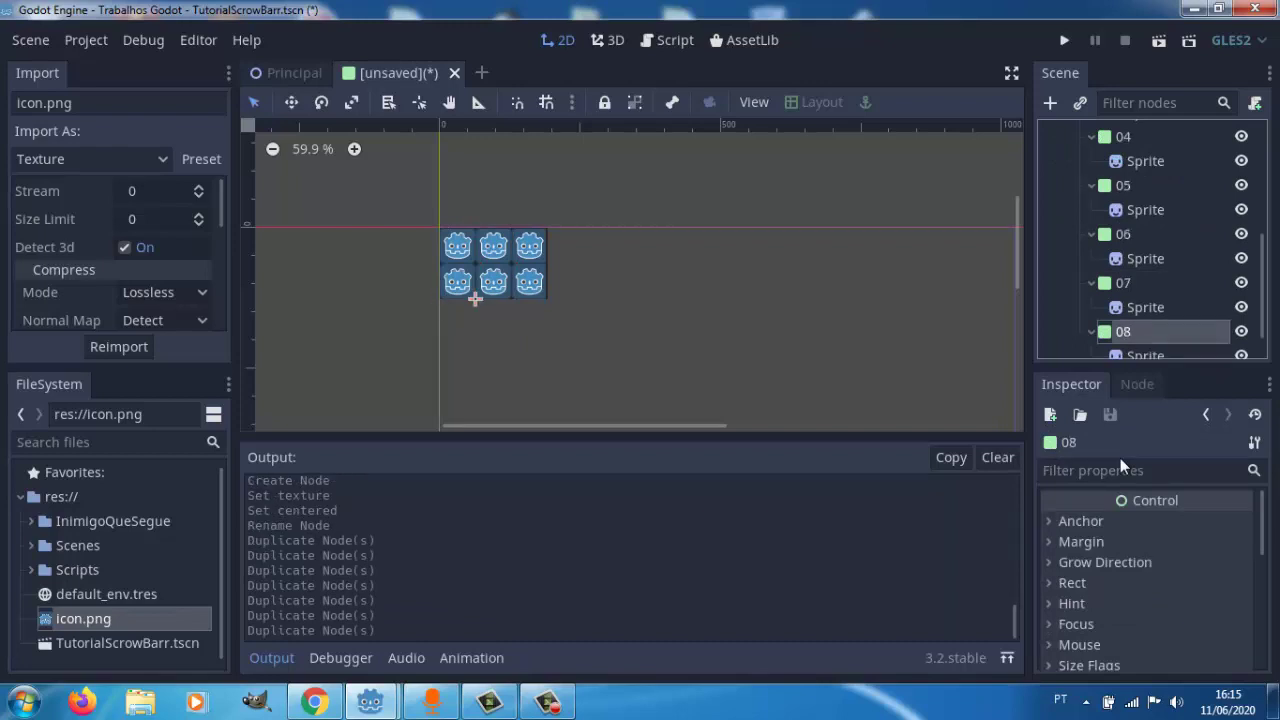
{"action": "key", "text": "ctrl+d"}
{"action": "key", "text": "ctrl+d"}
{"action": "key", "text": "ctrl+d"}
{"action": "key", "text": "ctrl+d"}
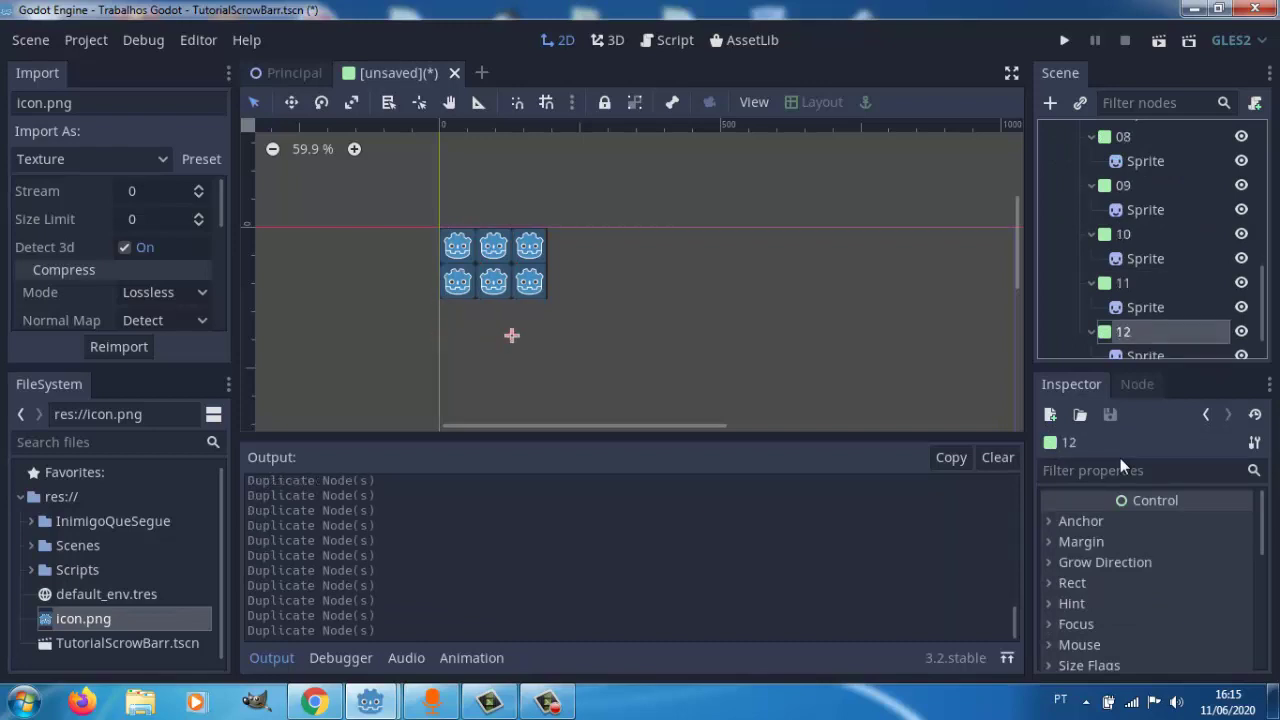
{"action": "key", "text": "ctrl+d"}
{"action": "key", "text": "ctrl+d"}
{"action": "key", "text": "ctrl+d"}
Check the bounds of the GridContainer, VBoxContainer and ScrollContainer in the scene tree.
{"action": "scroll", "coordinate": [1160, 308], "scroll_direction": "up", "scroll_amount": 2}
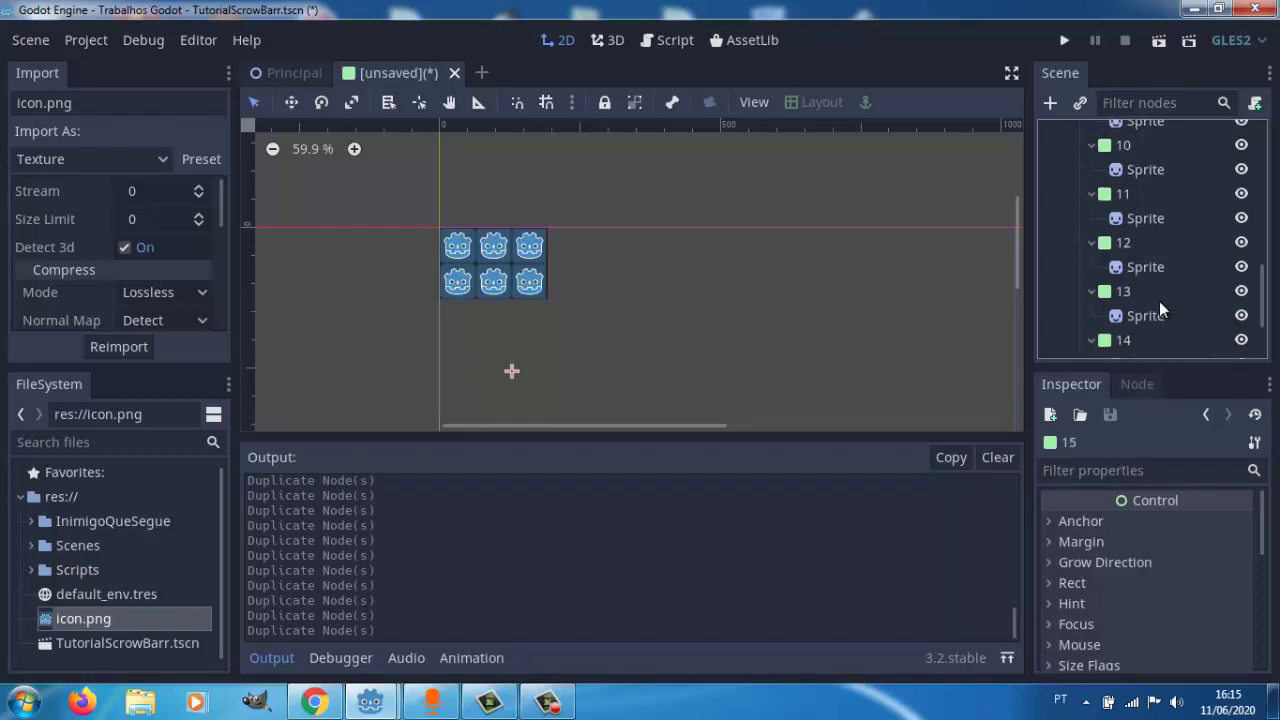
{"action": "scroll", "coordinate": [1160, 308], "scroll_direction": "up", "scroll_amount": 3}
{"action": "scroll", "coordinate": [1160, 306], "scroll_direction": "up", "scroll_amount": 1}
{"action": "scroll", "coordinate": [1160, 306], "scroll_direction": "up", "scroll_amount": 2}
{"action": "scroll", "coordinate": [1160, 306], "scroll_direction": "up", "scroll_amount": 3}
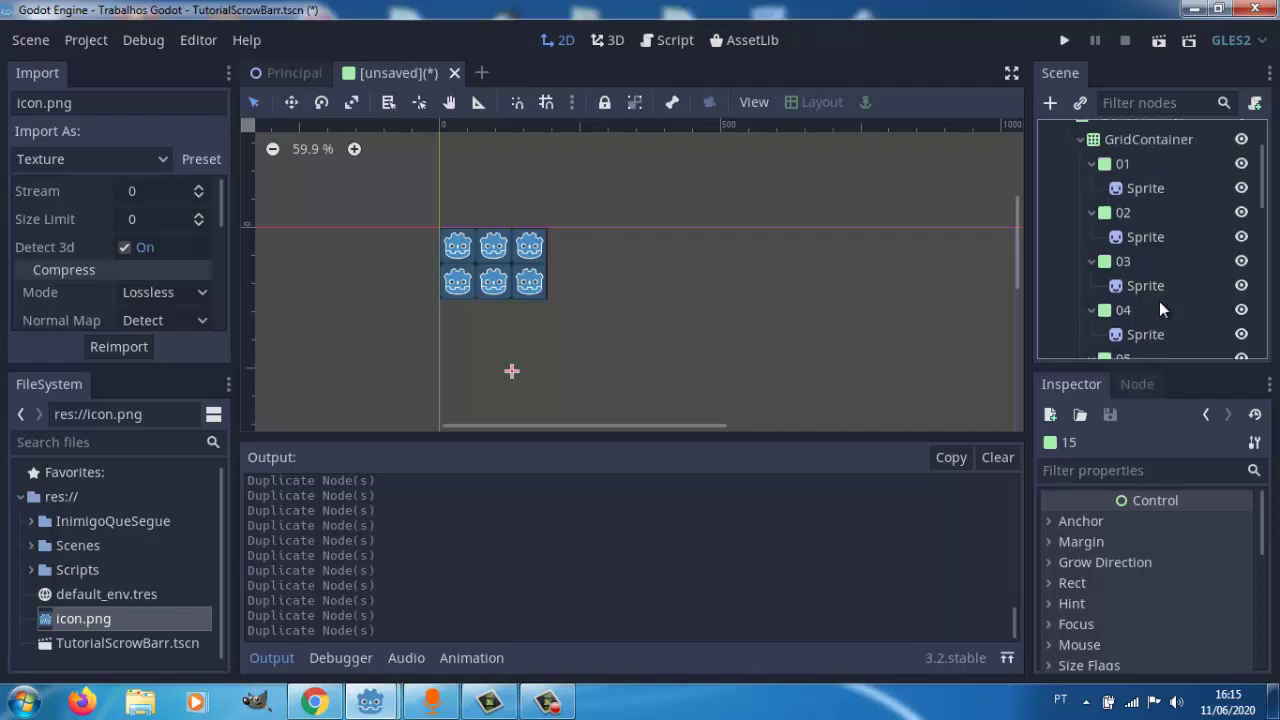
{"action": "scroll", "coordinate": [1160, 306], "scroll_direction": "up", "scroll_amount": 1}
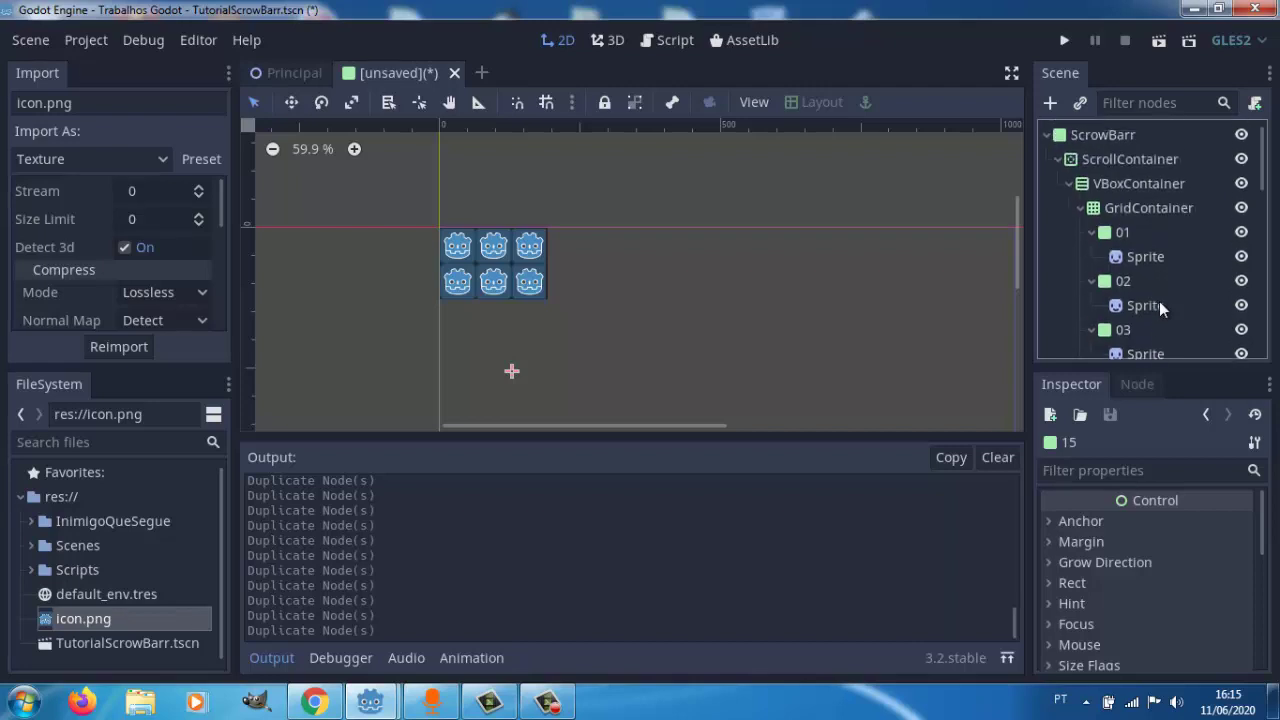
{"action": "left_click", "coordinate": [1121, 212]}
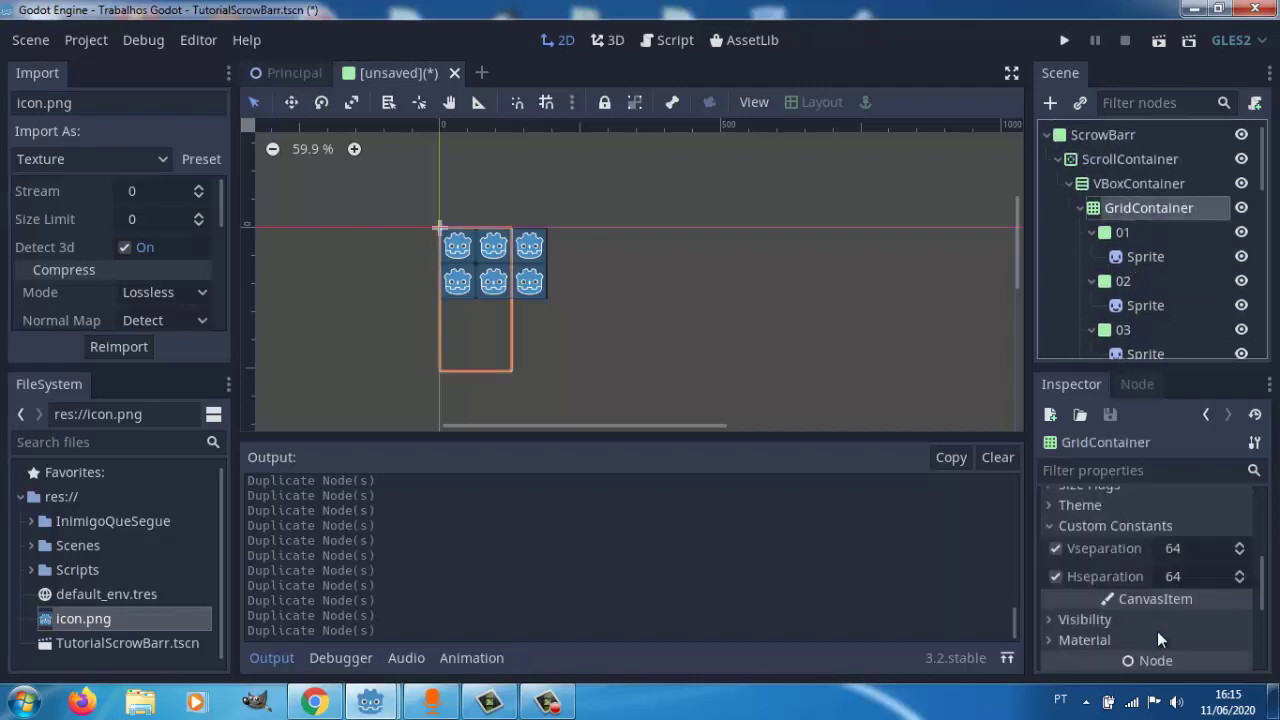
{"action": "left_click", "coordinate": [1116, 190]}
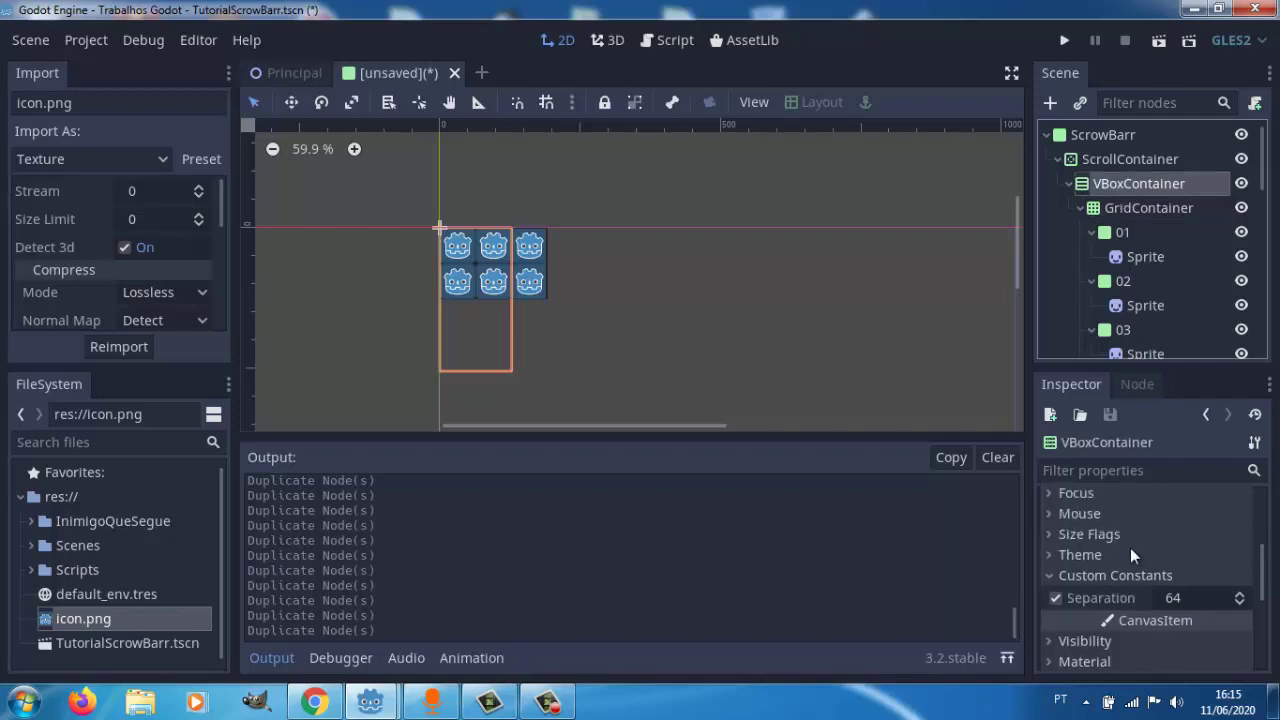
{"action": "left_click", "coordinate": [1087, 168]}
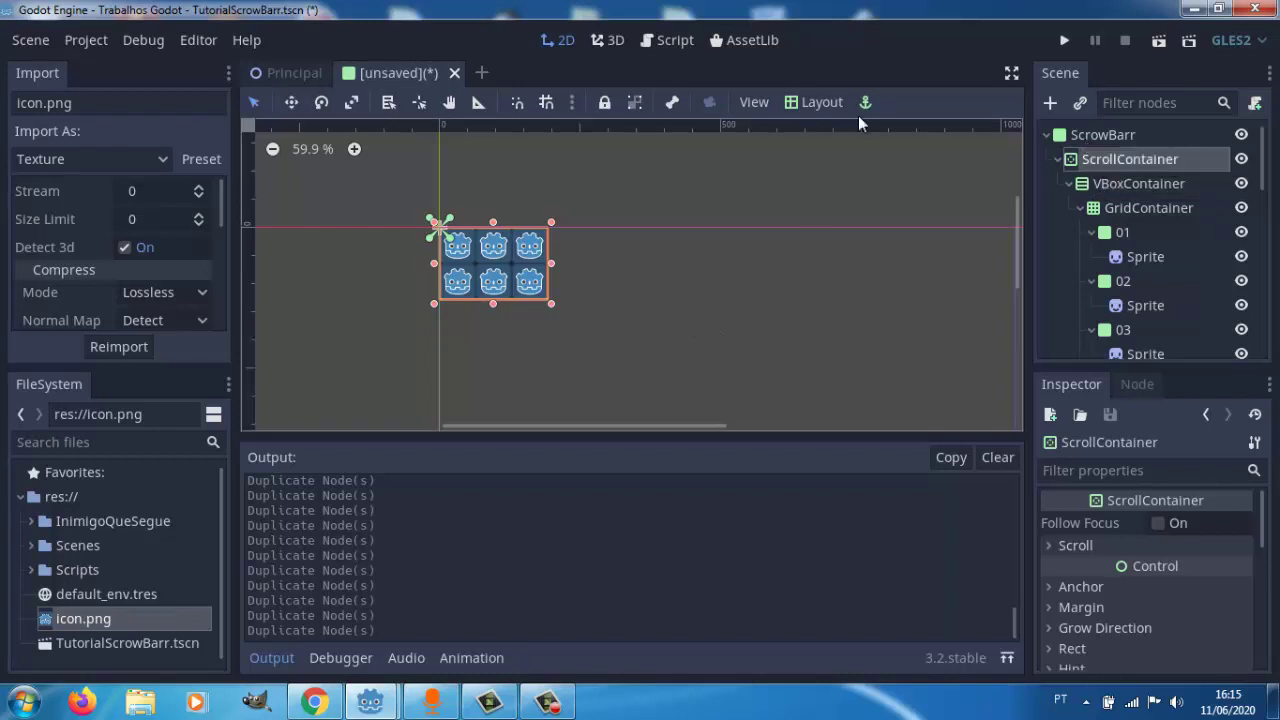
Save the scene as ScrowBarr.tscn.
{"action": "left_click", "coordinate": [1159, 39]}
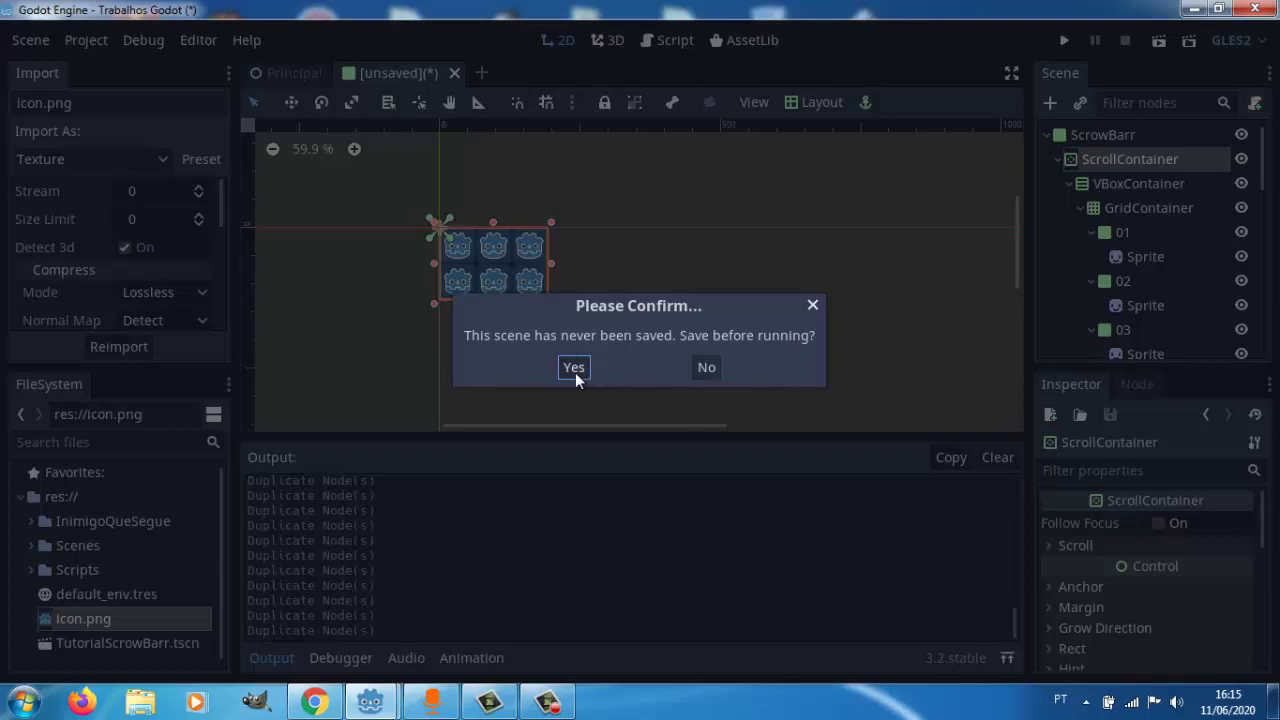
{"action": "left_click", "coordinate": [704, 368]}
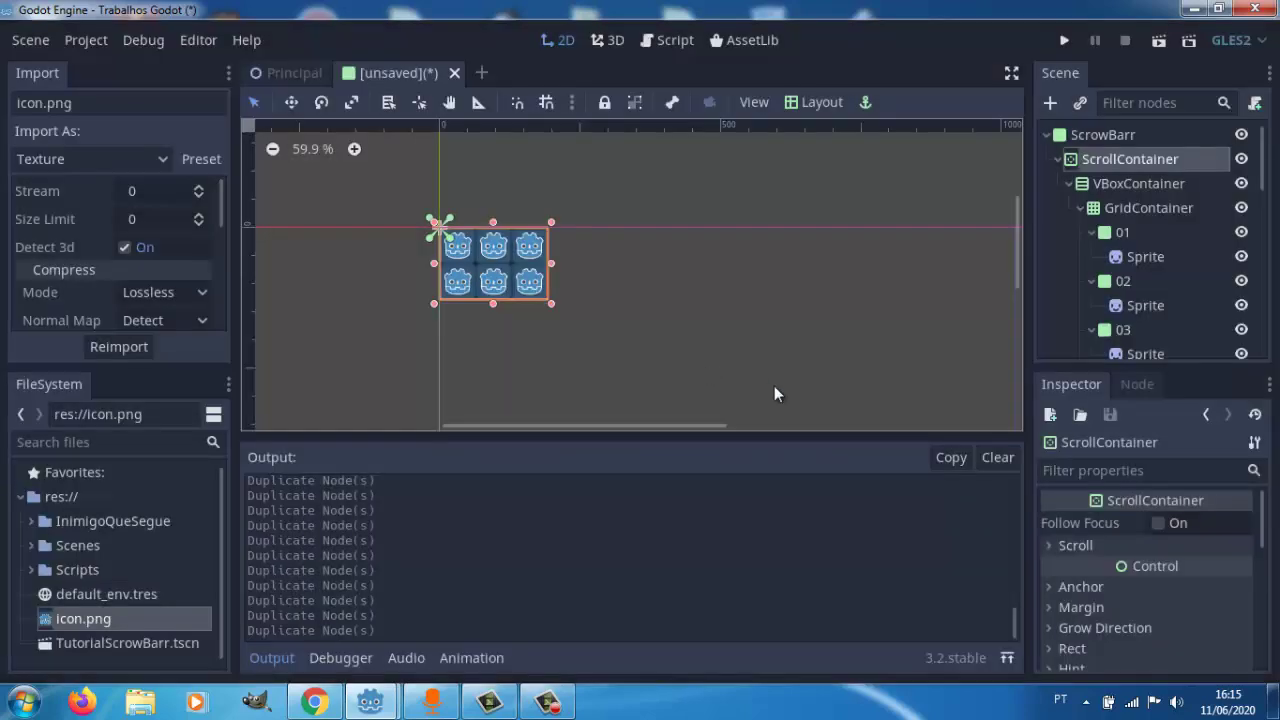
{"action": "key", "text": "ctrl+s"}
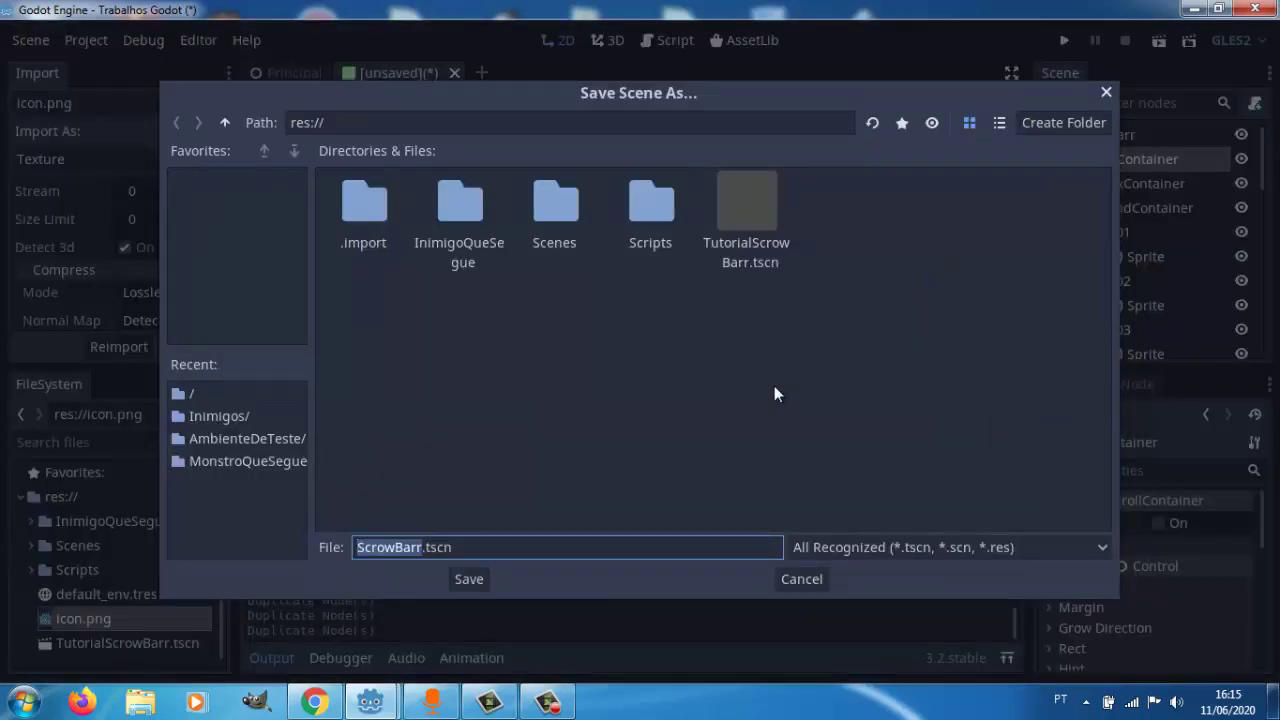
{"action": "left_click", "coordinate": [476, 577]}
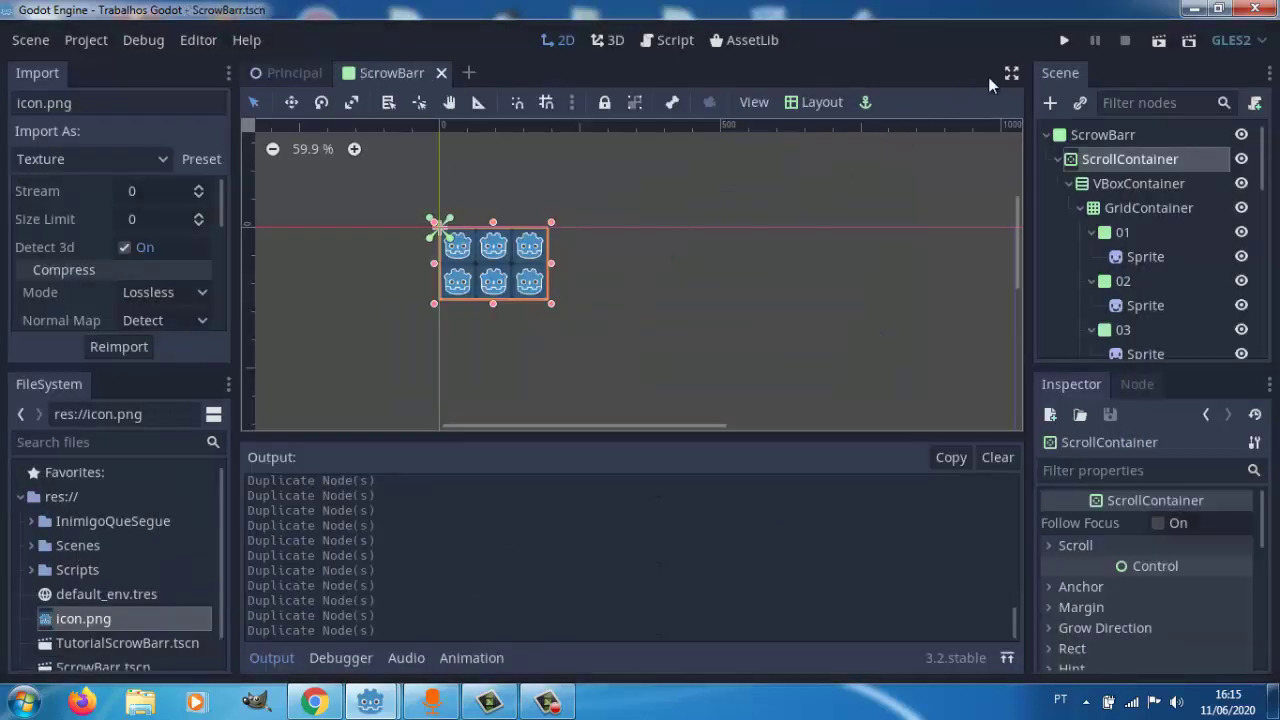
Run the scene, drag its scrollbar to scroll the icon grid, then stop it.
{"action": "left_click", "coordinate": [1159, 40]}
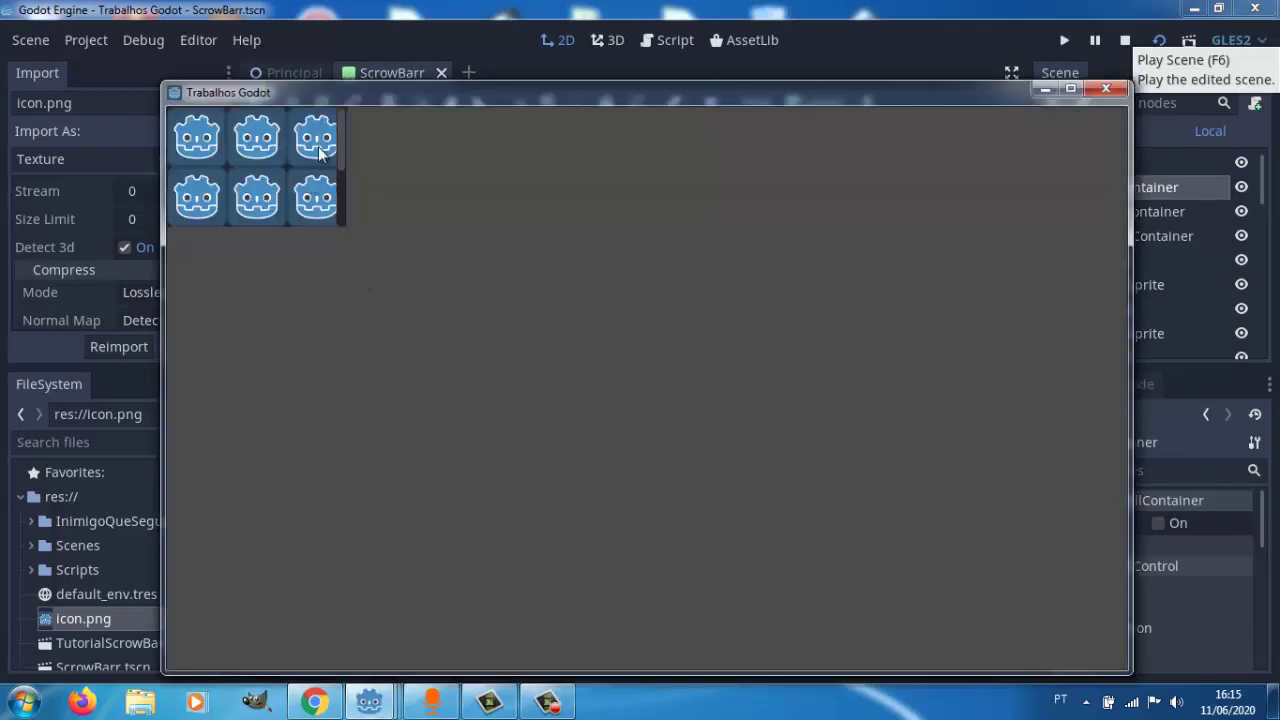
{"action": "mouse_move", "coordinate": [340, 132]}
{"action": "left_mouse_down"}
{"action": "mouse_move", "coordinate": [340, 183]}
{"action": "mouse_move", "coordinate": [344, 115]}
{"action": "mouse_move", "coordinate": [340, 206]}
{"action": "mouse_move", "coordinate": [358, 111]}
{"action": "left_mouse_up"}
{"action": "left_click_drag", "start_coordinate": [343, 148], "coordinate": [346, 222]}
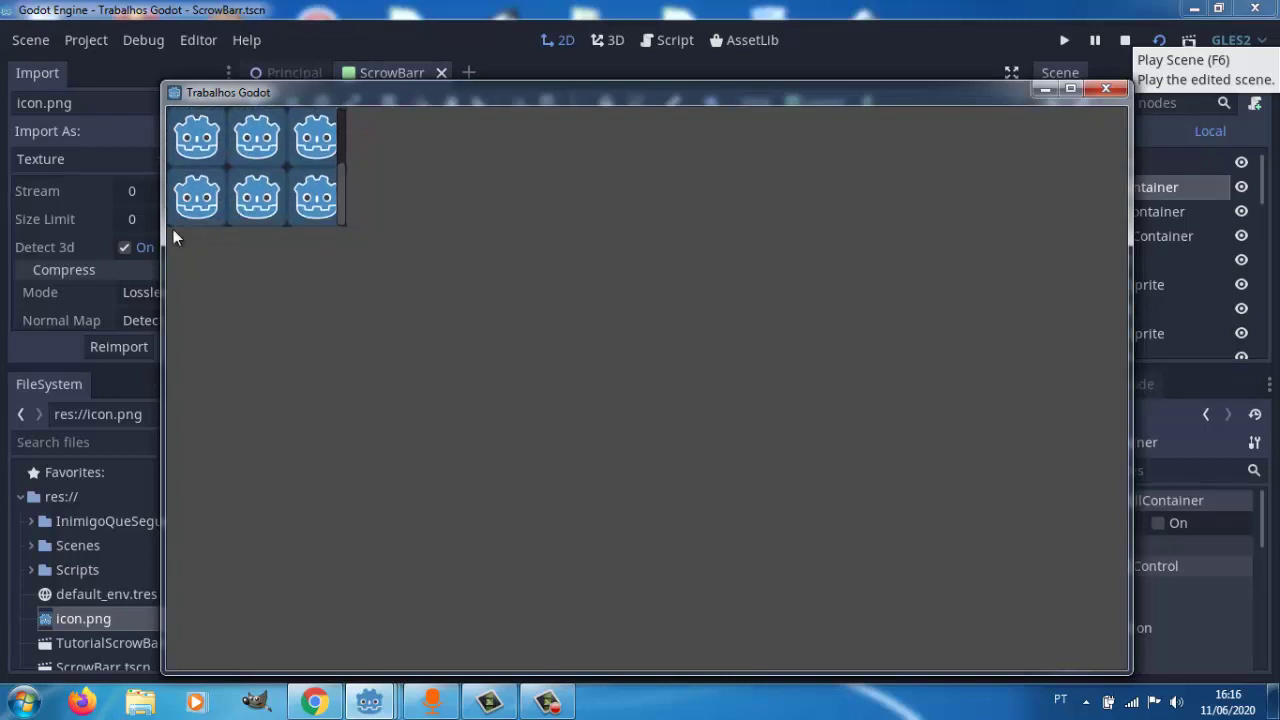
{"action": "left_click", "coordinate": [1125, 42]}
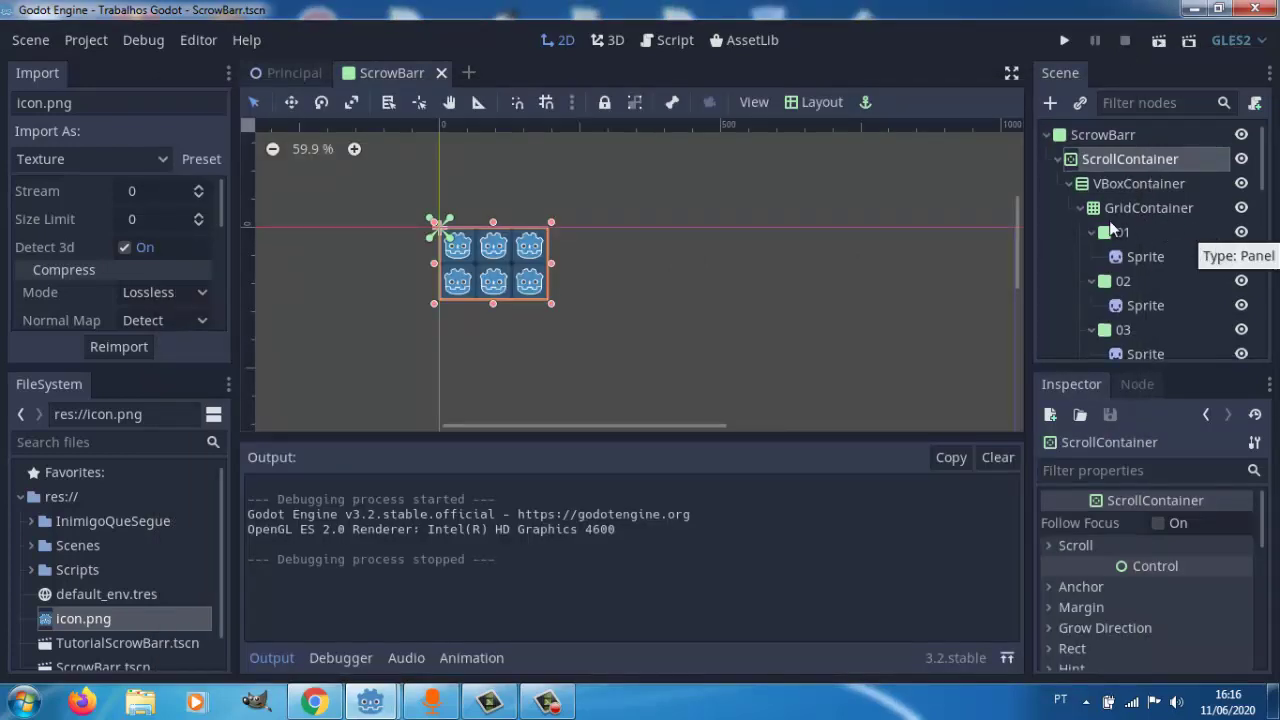
Add a VScrollBar node inside the VBoxContainer, found by searching 'scro'.
{"action": "left_click", "coordinate": [1109, 188]}
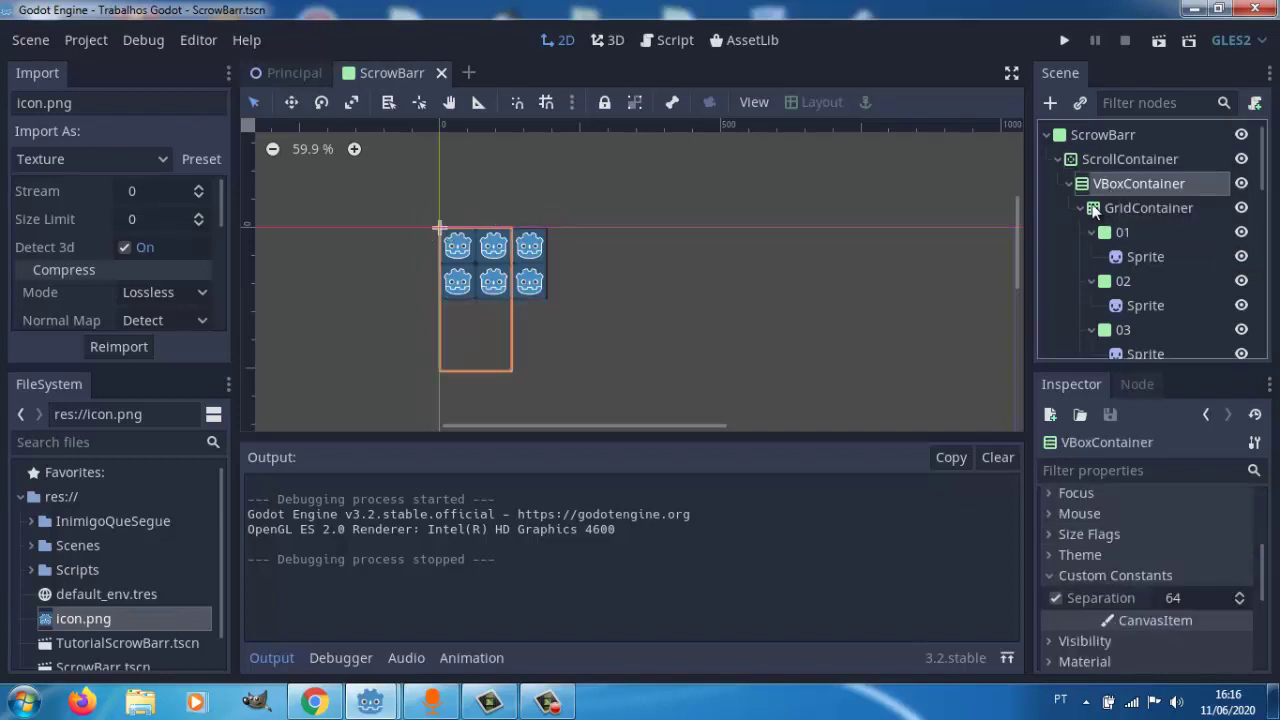
{"action": "left_click", "coordinate": [1052, 104]}
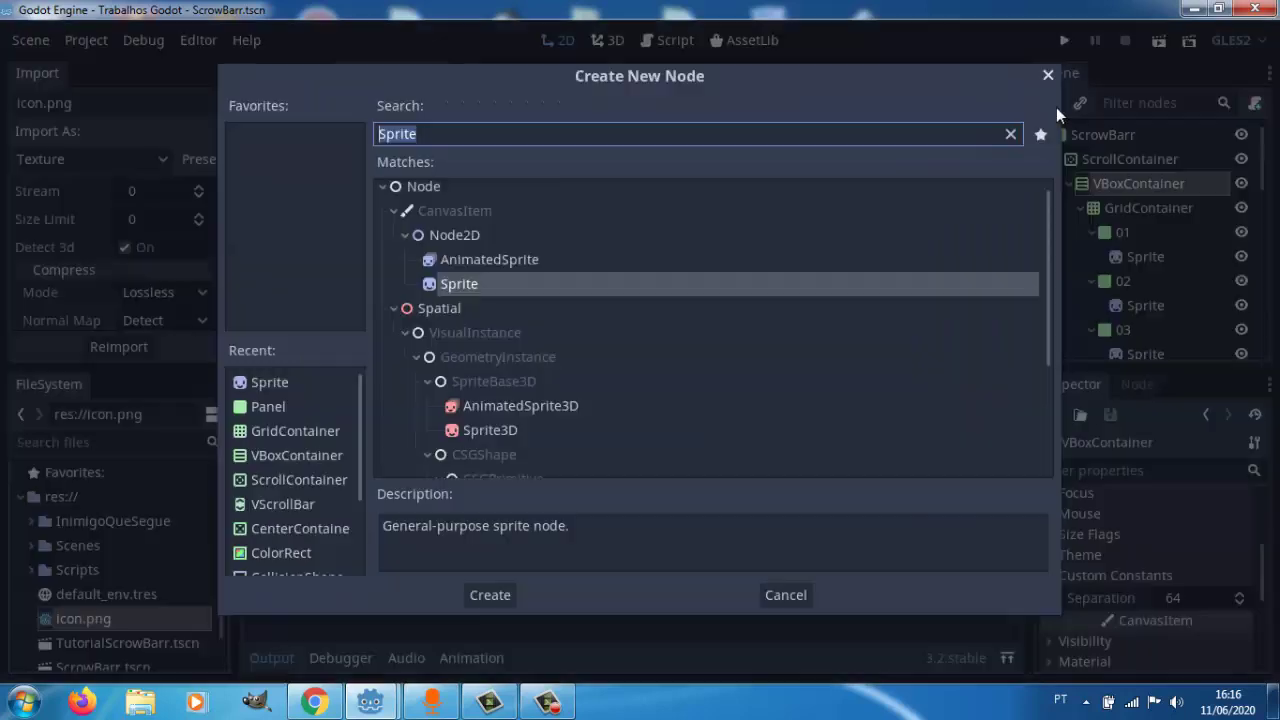
{"action": "type", "text": "sc"}
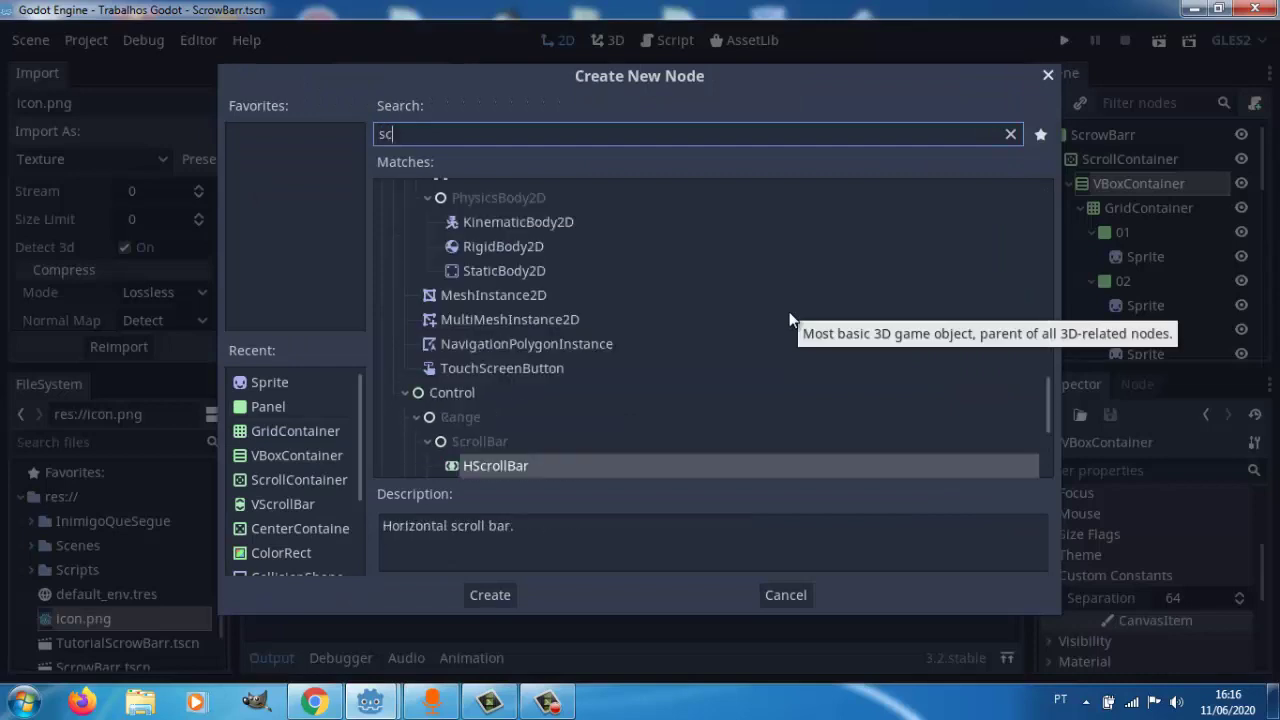
{"action": "type", "text": "ro"}
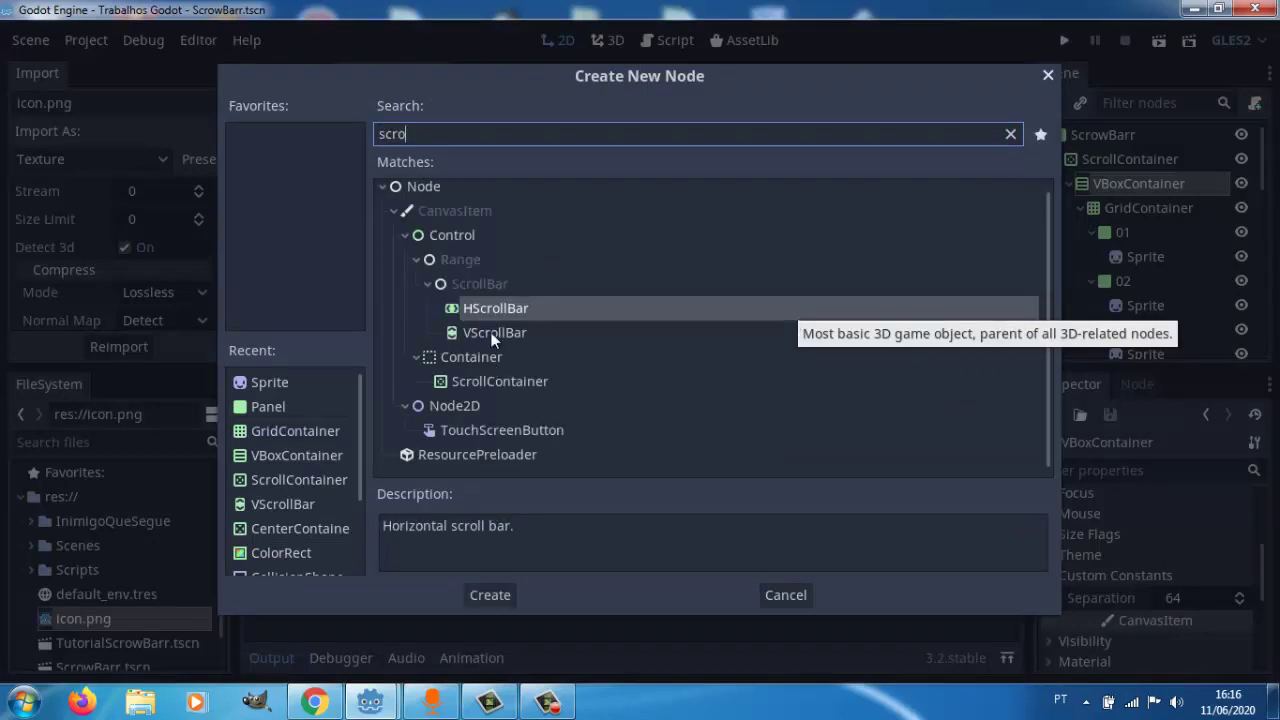
{"action": "left_click", "coordinate": [492, 337]}
{"action": "left_click", "coordinate": [490, 594]}
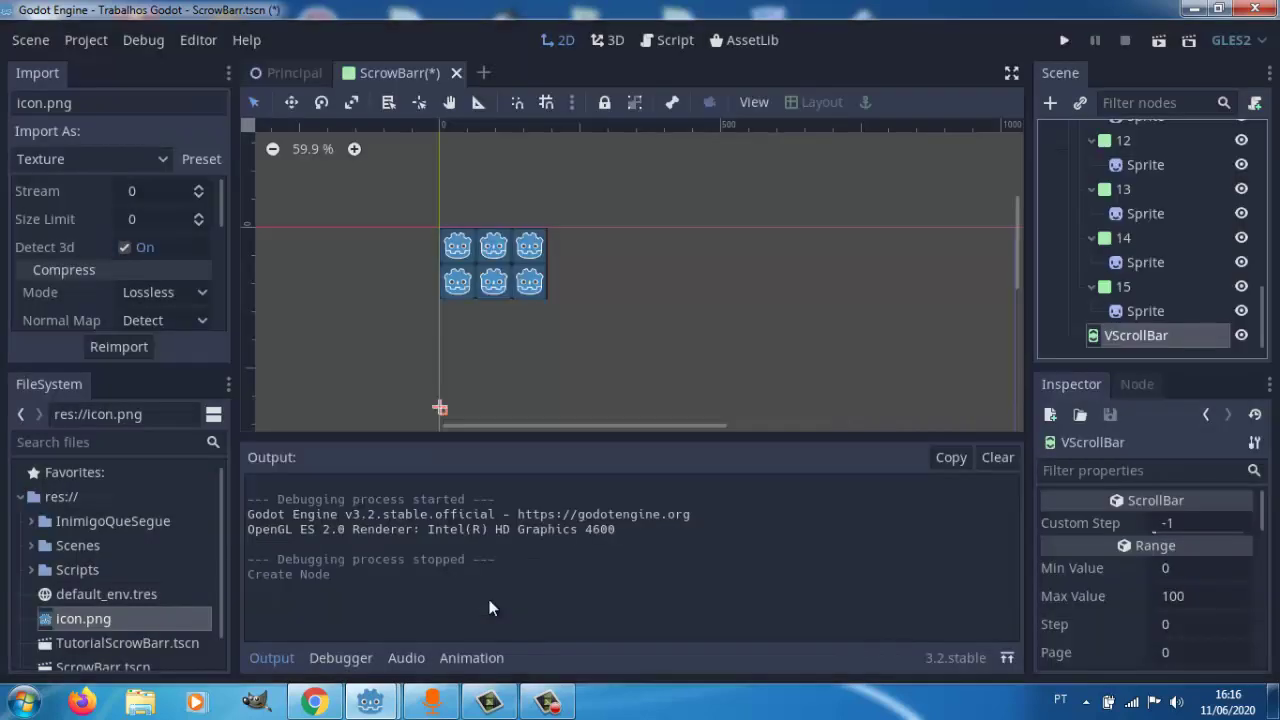
Run the scene again, scroll the icon grid up and down, then stop it.
{"action": "left_click", "coordinate": [1160, 40]}
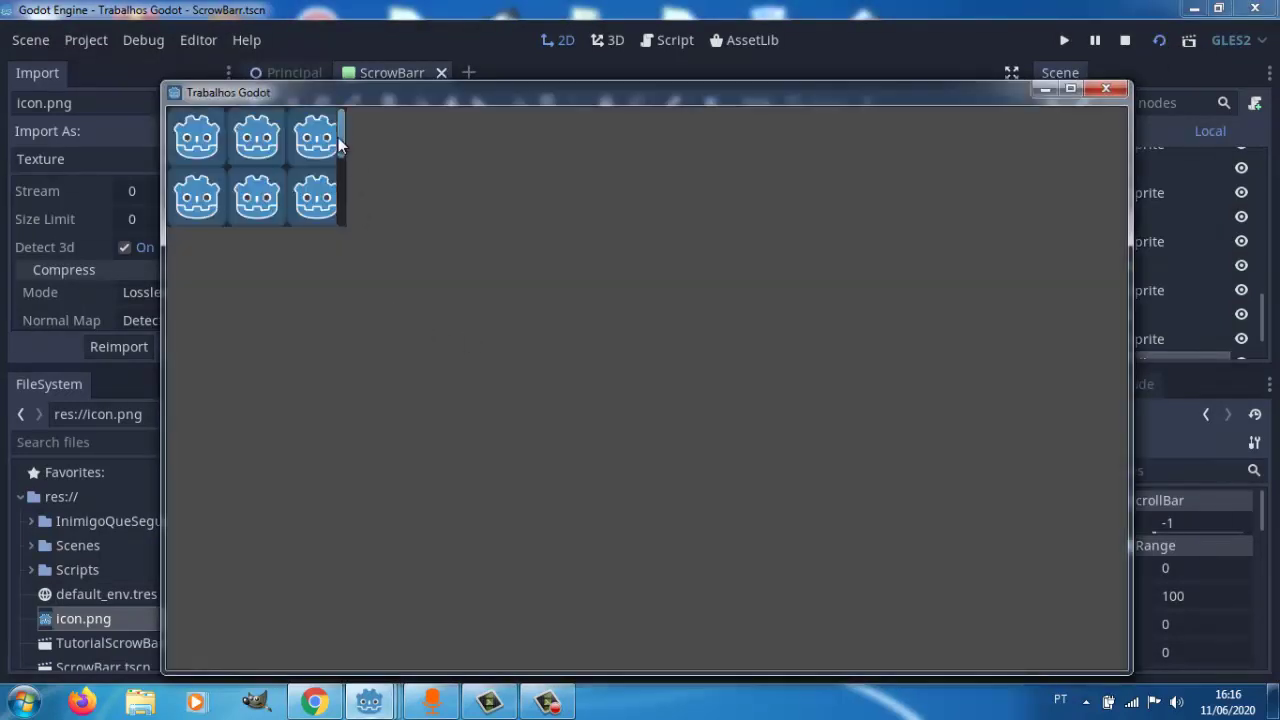
{"action": "mouse_move", "coordinate": [339, 122]}
{"action": "left_mouse_down"}
{"action": "mouse_move", "coordinate": [335, 243]}
{"action": "mouse_move", "coordinate": [333, 98]}
{"action": "mouse_move", "coordinate": [336, 237]}
{"action": "left_mouse_up"}
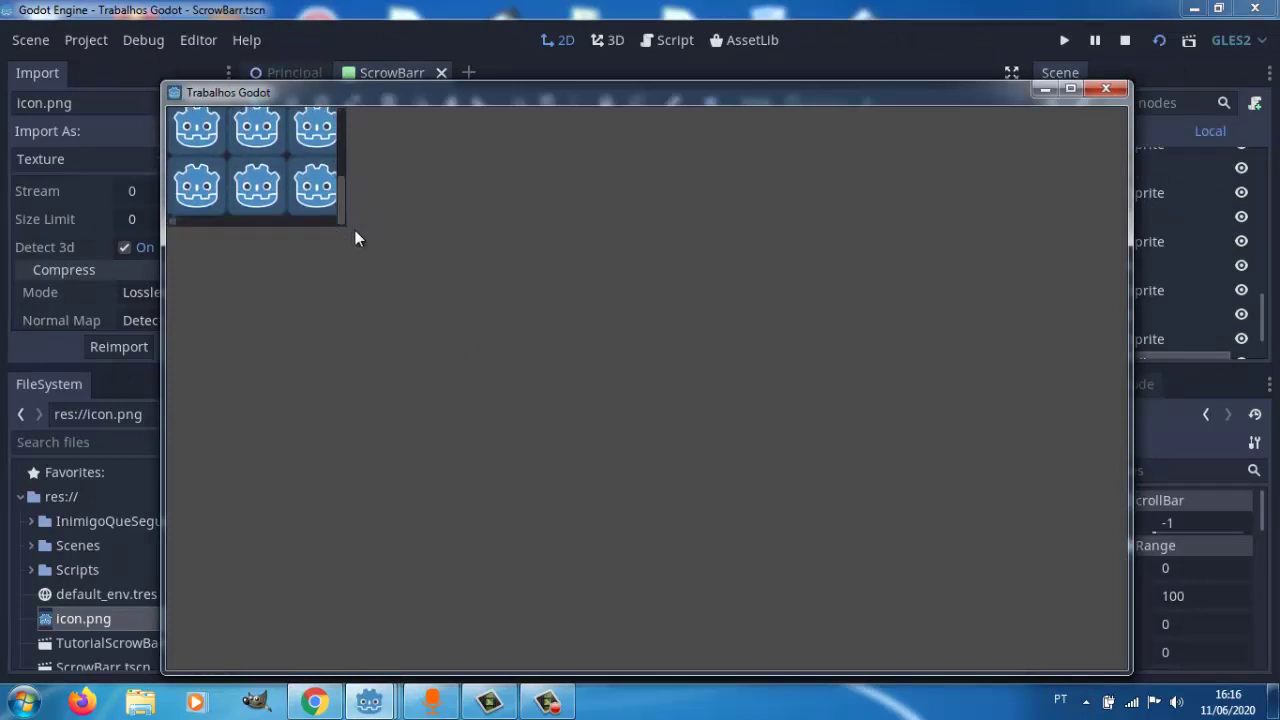
{"action": "left_click_drag", "start_coordinate": [343, 207], "coordinate": [341, 140]}
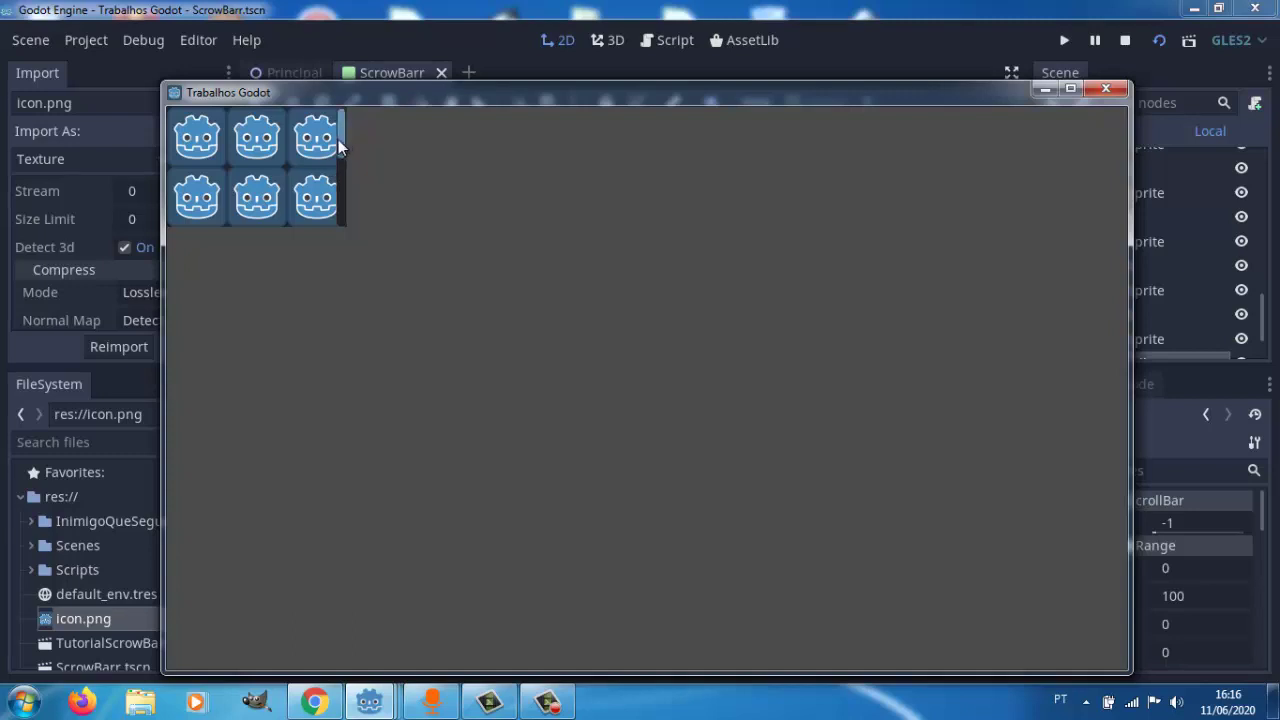
{"action": "mouse_move", "coordinate": [338, 139]}
{"action": "left_mouse_down"}
{"action": "mouse_move", "coordinate": [338, 217]}
{"action": "mouse_move", "coordinate": [340, 142]}
{"action": "left_mouse_up"}
{"action": "left_click_drag", "start_coordinate": [340, 131], "coordinate": [322, 226]}
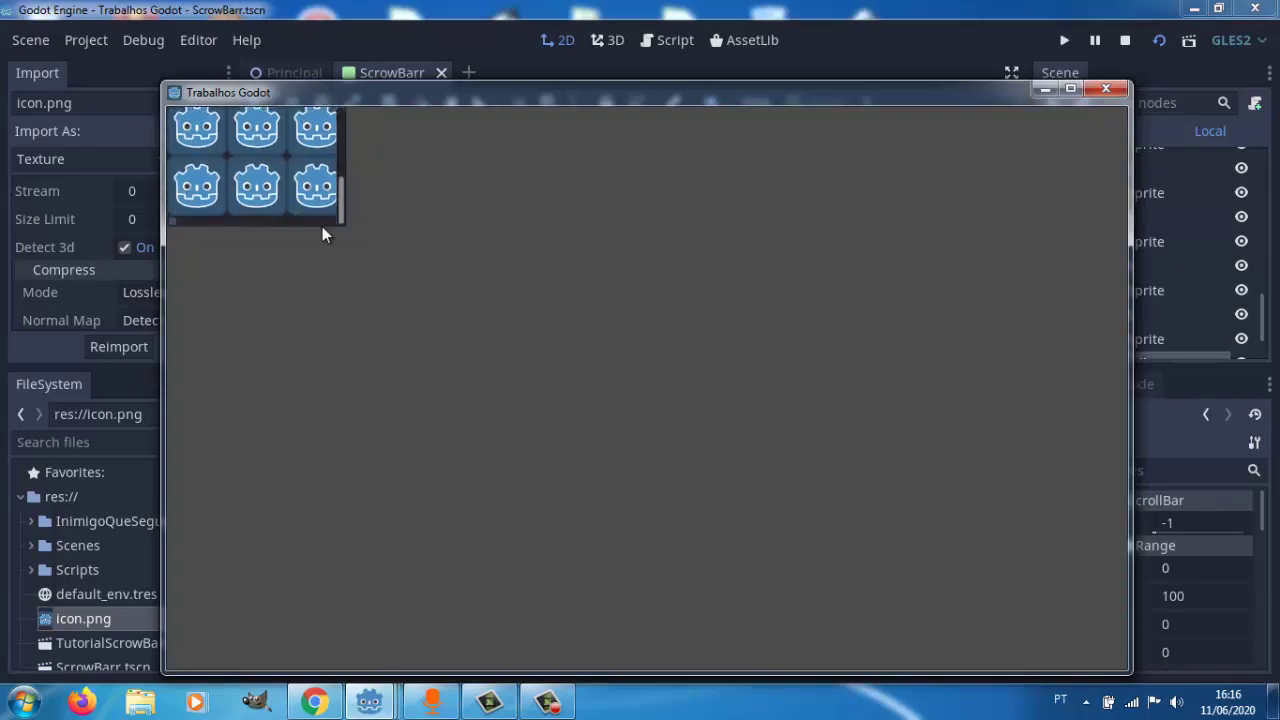
{"action": "left_click", "coordinate": [1125, 40]}
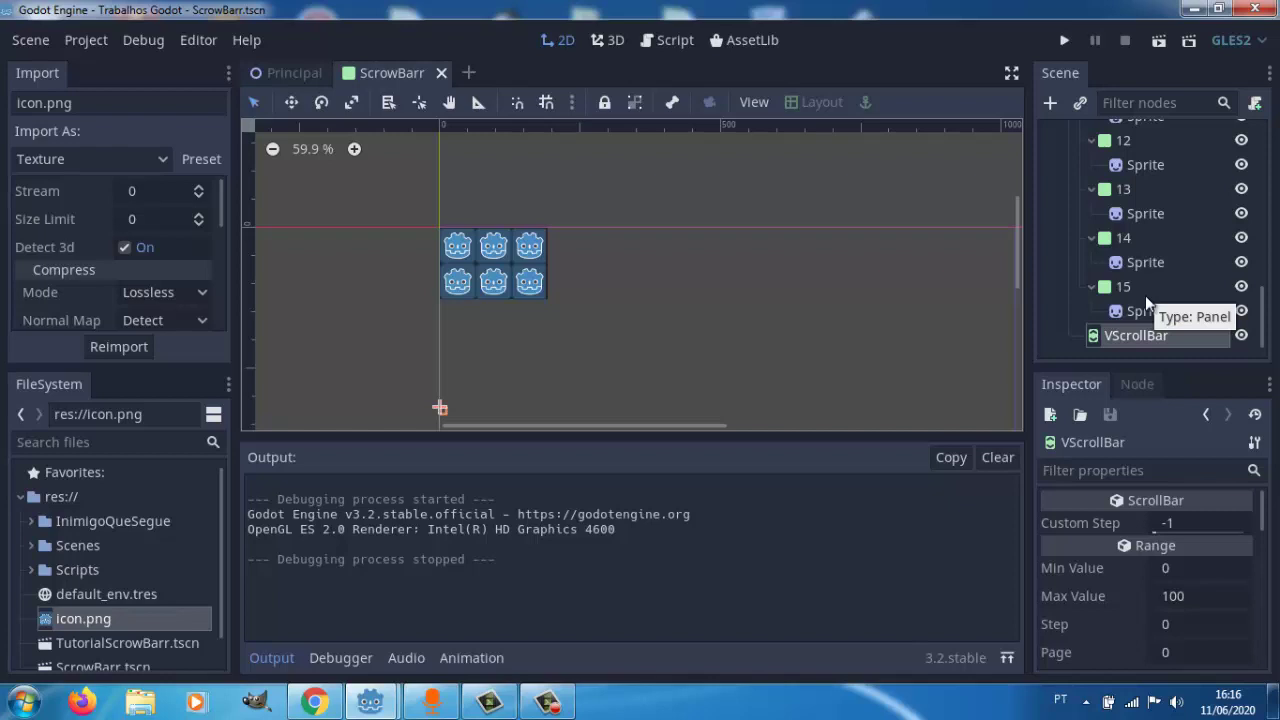
{"action": "scroll", "coordinate": [1139, 263], "scroll_direction": "up", "scroll_amount": 2}
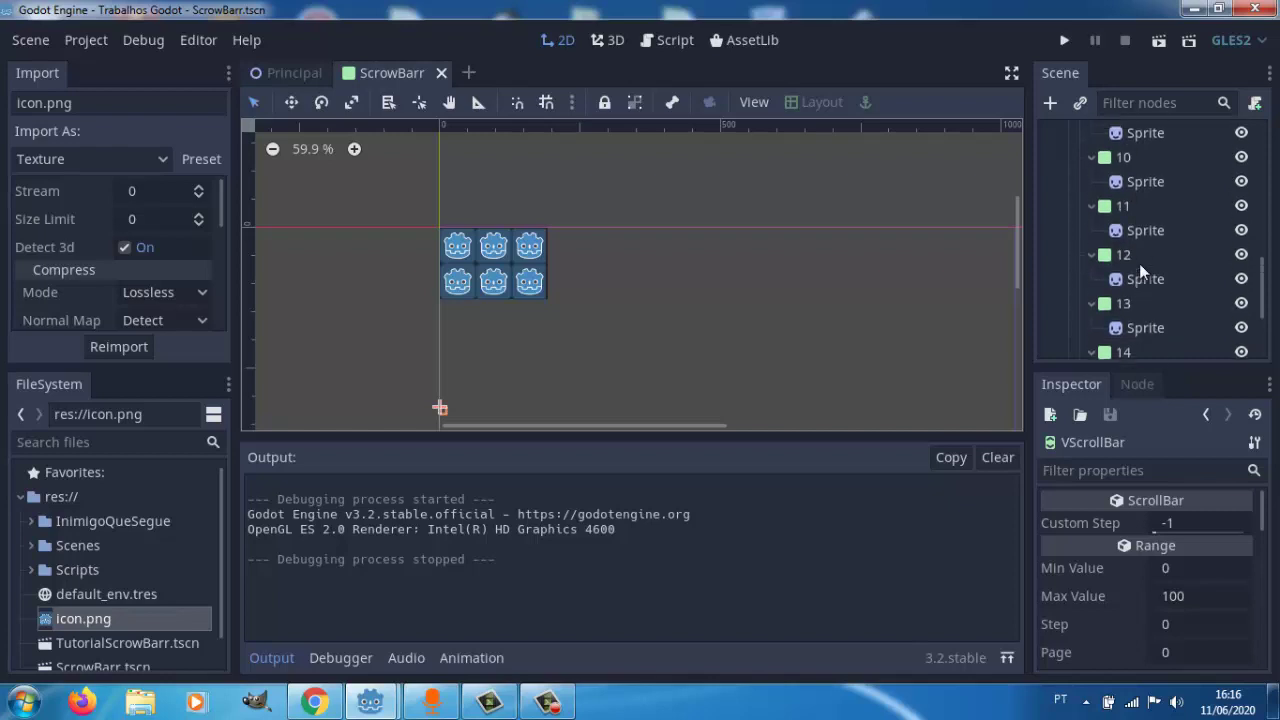
{"action": "scroll", "coordinate": [1139, 263], "scroll_direction": "up", "scroll_amount": 3}
{"action": "scroll", "coordinate": [1139, 263], "scroll_direction": "up", "scroll_amount": 4}
{"action": "scroll", "coordinate": [1139, 263], "scroll_direction": "up", "scroll_amount": 1}
{"action": "scroll", "coordinate": [1138, 263], "scroll_direction": "up", "scroll_amount": 4}
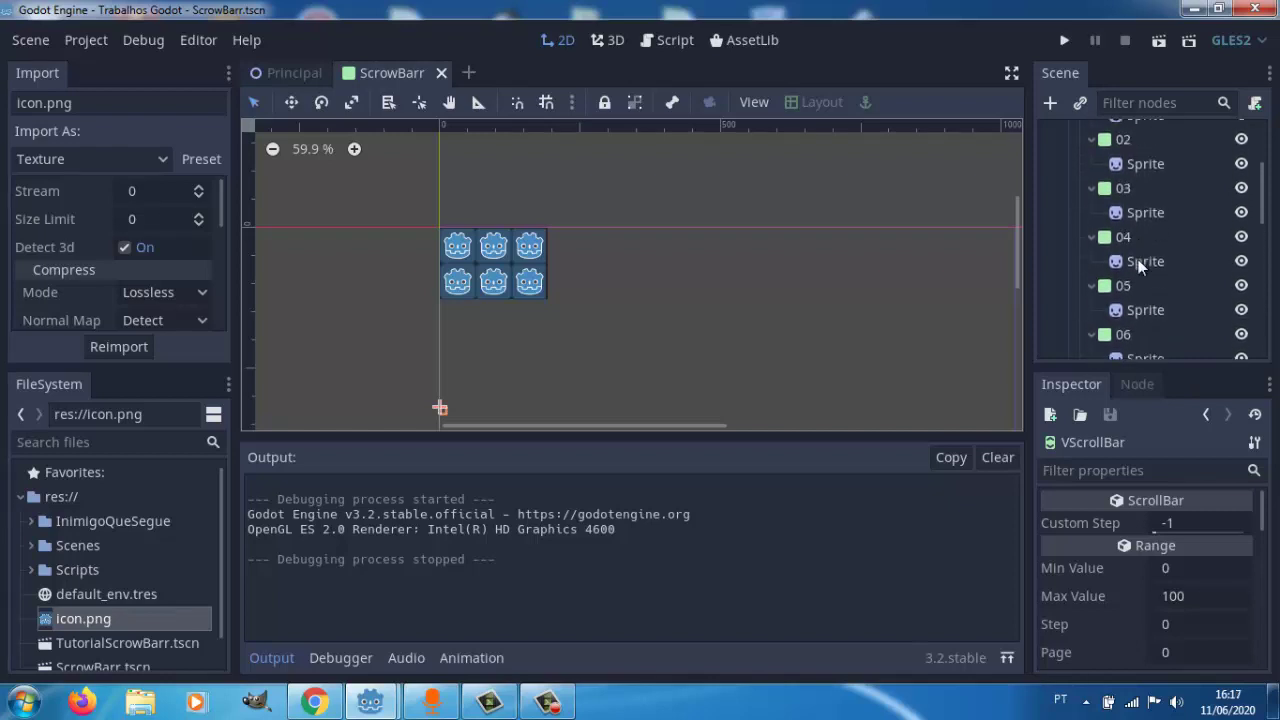
{"action": "scroll", "coordinate": [1138, 259], "scroll_direction": "up", "scroll_amount": 2}
{"action": "scroll", "coordinate": [1138, 259], "scroll_direction": "up", "scroll_amount": 1}
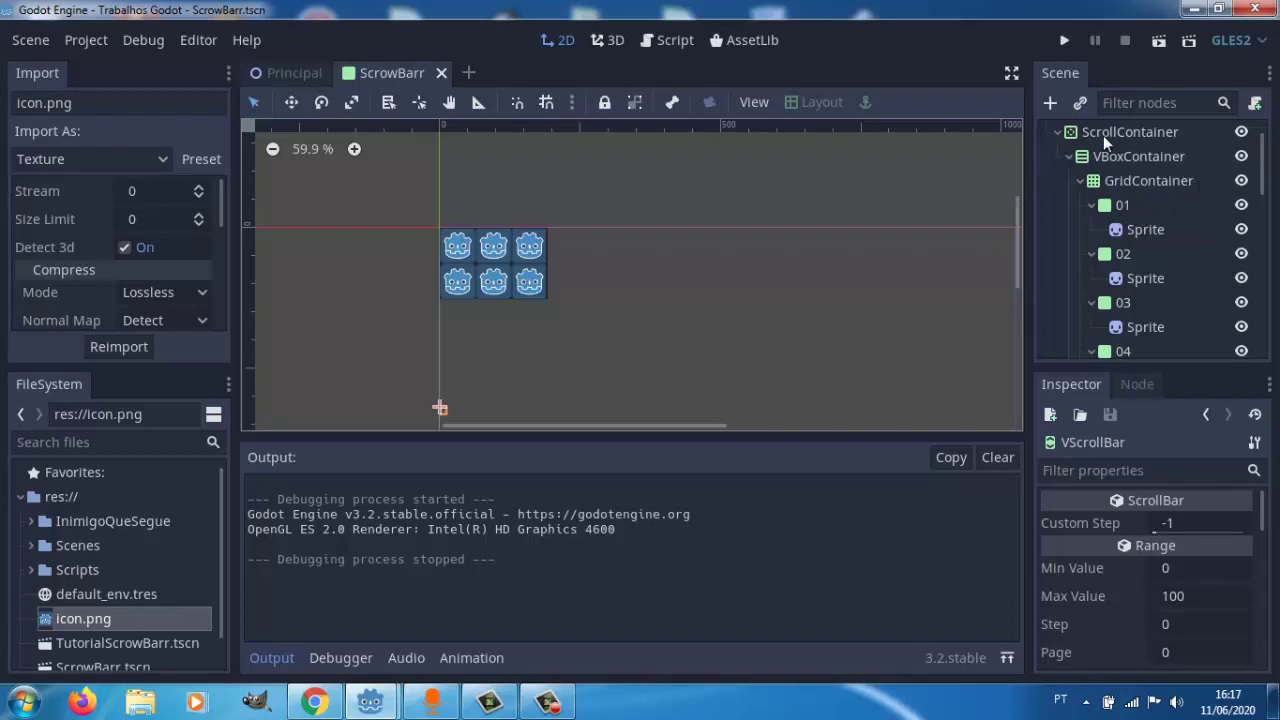
{"action": "scroll", "coordinate": [1130, 160], "scroll_direction": "up", "scroll_amount": 1}
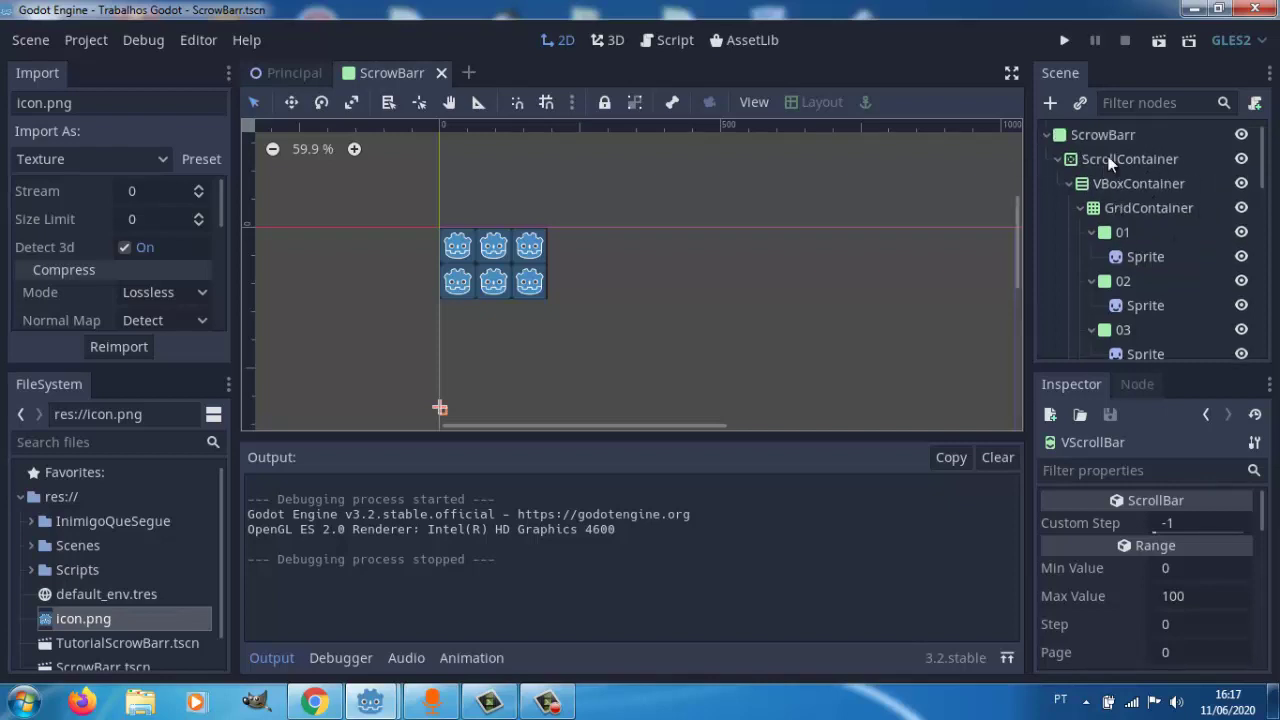
{"action": "left_click", "coordinate": [1050, 102]}
{"action": "type", "text": "b"}
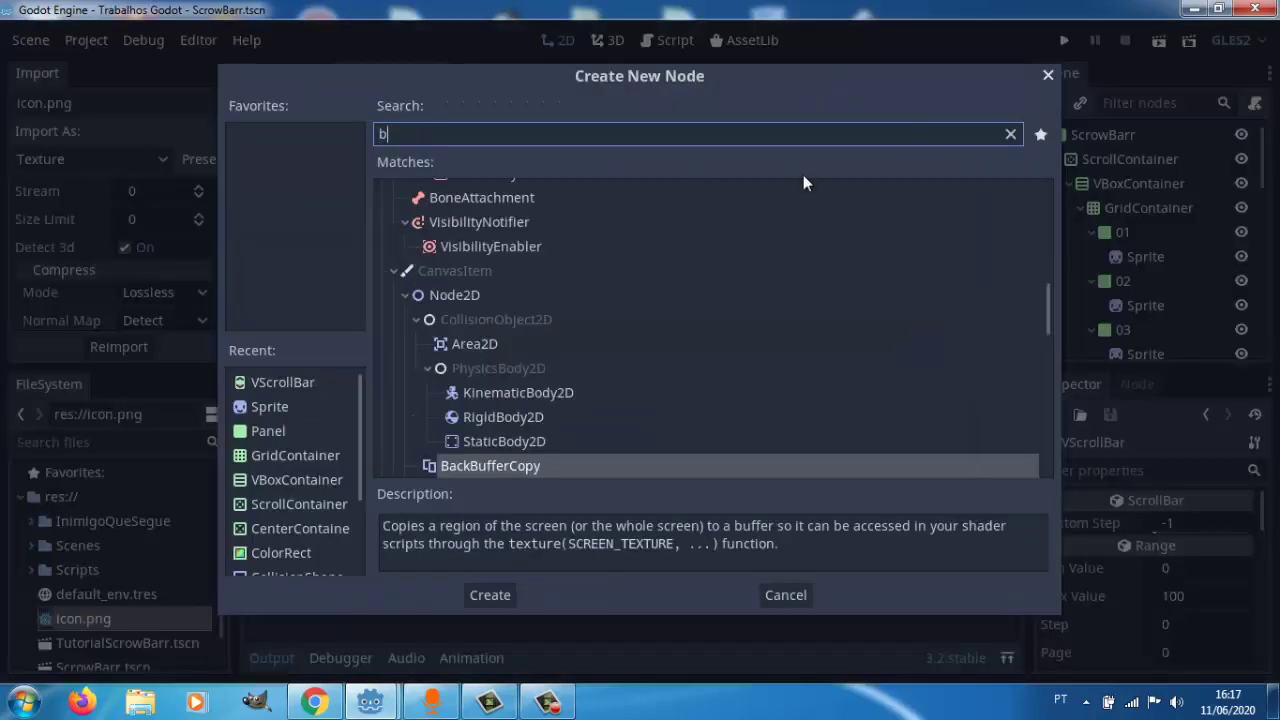
{"action": "type", "text": "o"}
{"action": "key", "text": "BackSpace"}
{"action": "type", "text": "u"}
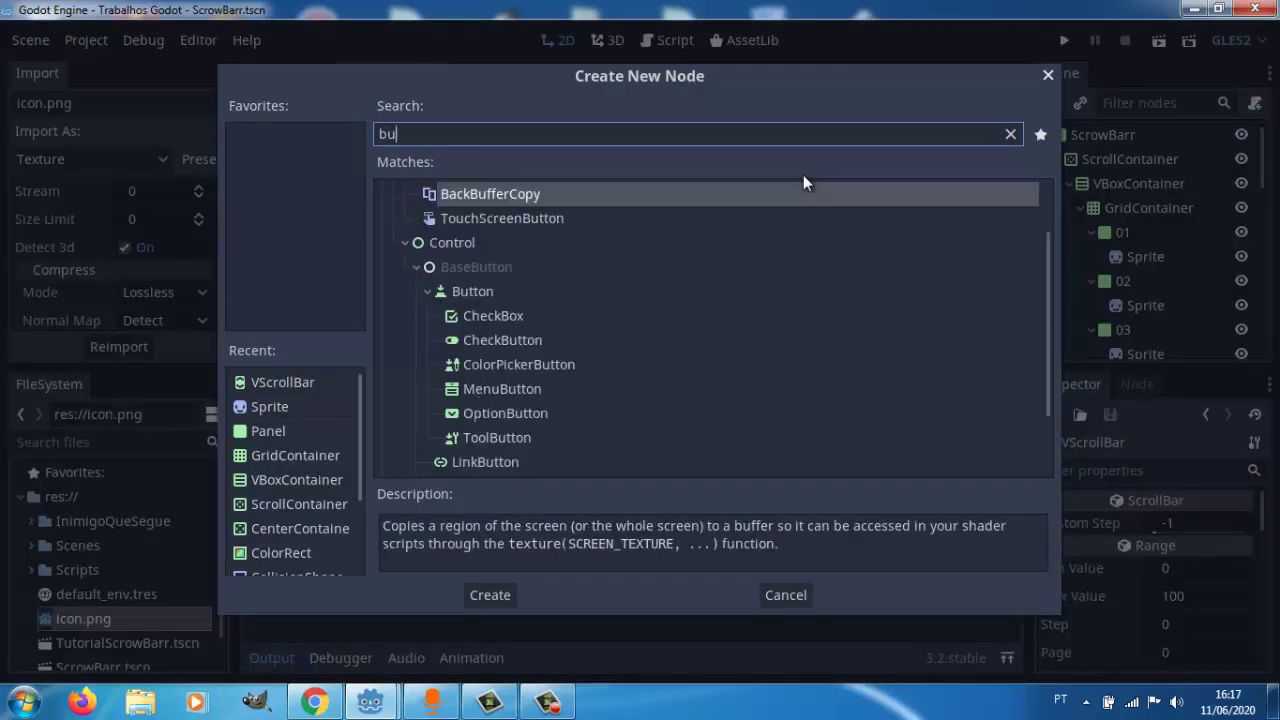
{"action": "type", "text": "rr"}
{"action": "key", "text": "BackSpace"}
{"action": "key", "text": "BackSpace"}
{"action": "type", "text": "f"}
{"action": "key", "text": "BackSpace"}
{"action": "type", "text": "tt"}
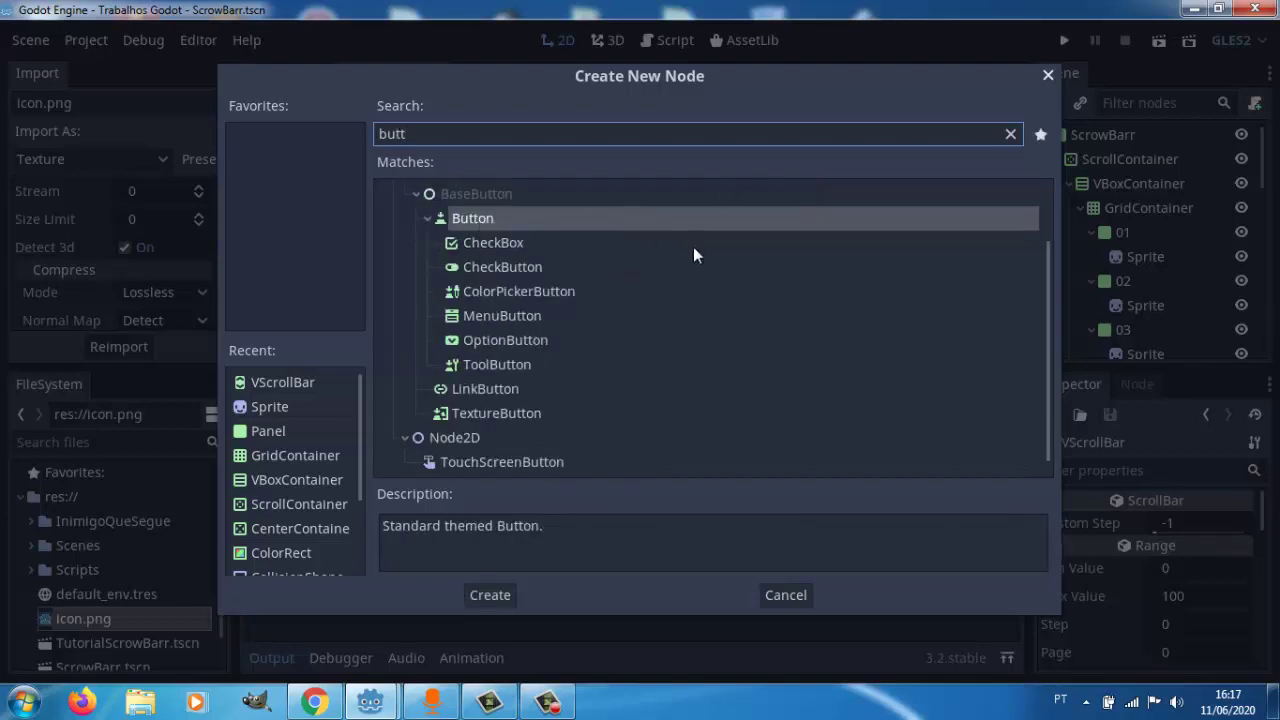
{"action": "left_click", "coordinate": [794, 600]}
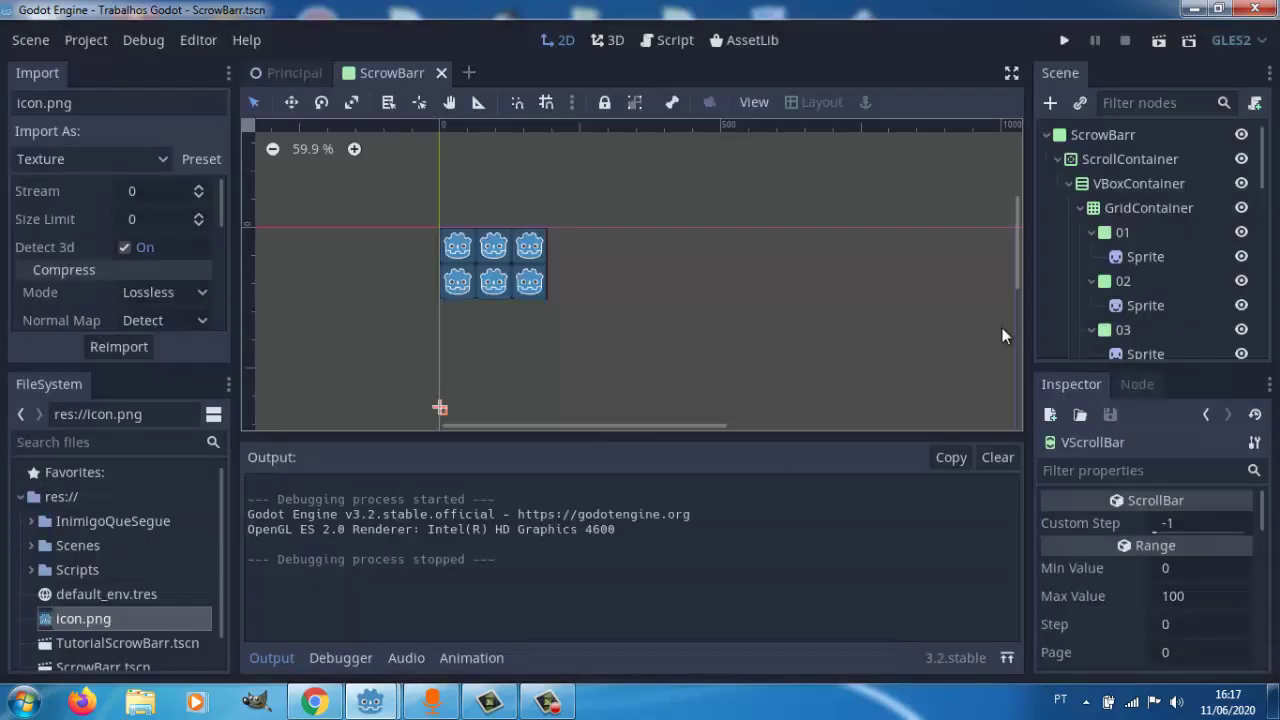
Set the ScrollContainer's Mouse Filter to Ignore.
{"action": "left_click", "coordinate": [1138, 160]}
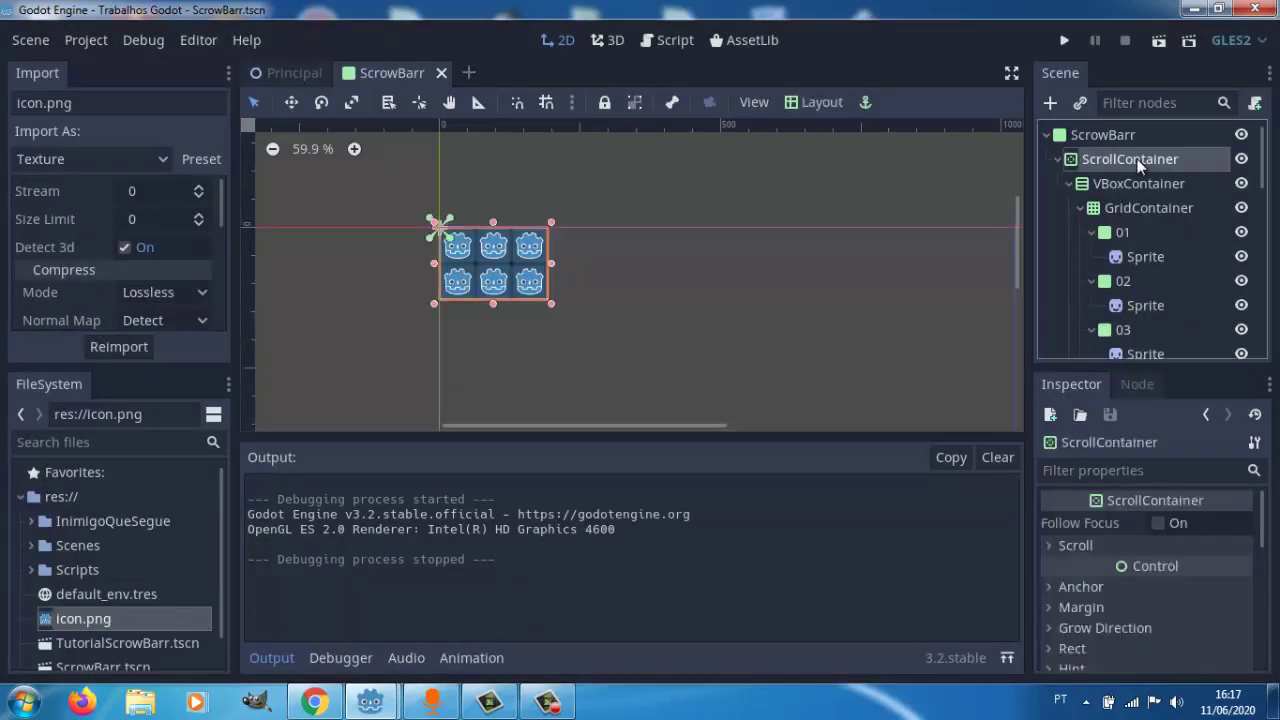
{"action": "scroll", "coordinate": [1131, 569], "scroll_direction": "down", "scroll_amount": 1}
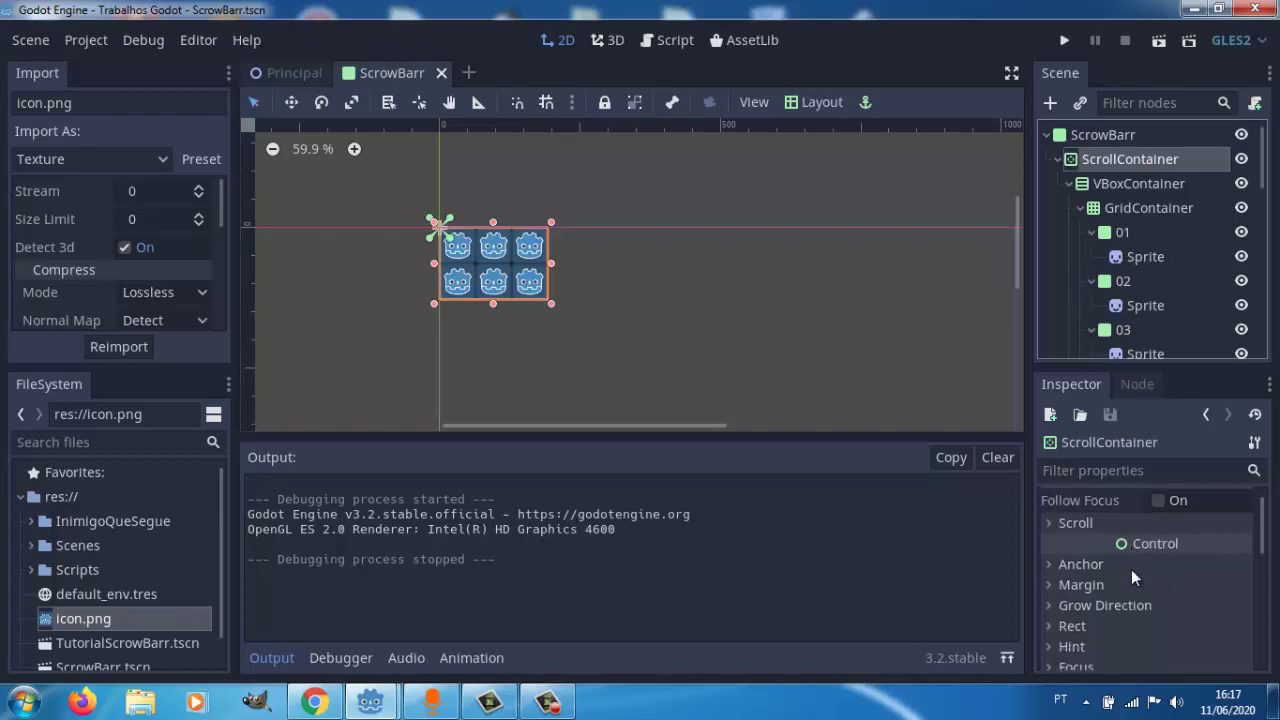
{"action": "scroll", "coordinate": [1126, 577], "scroll_direction": "down", "scroll_amount": 2}
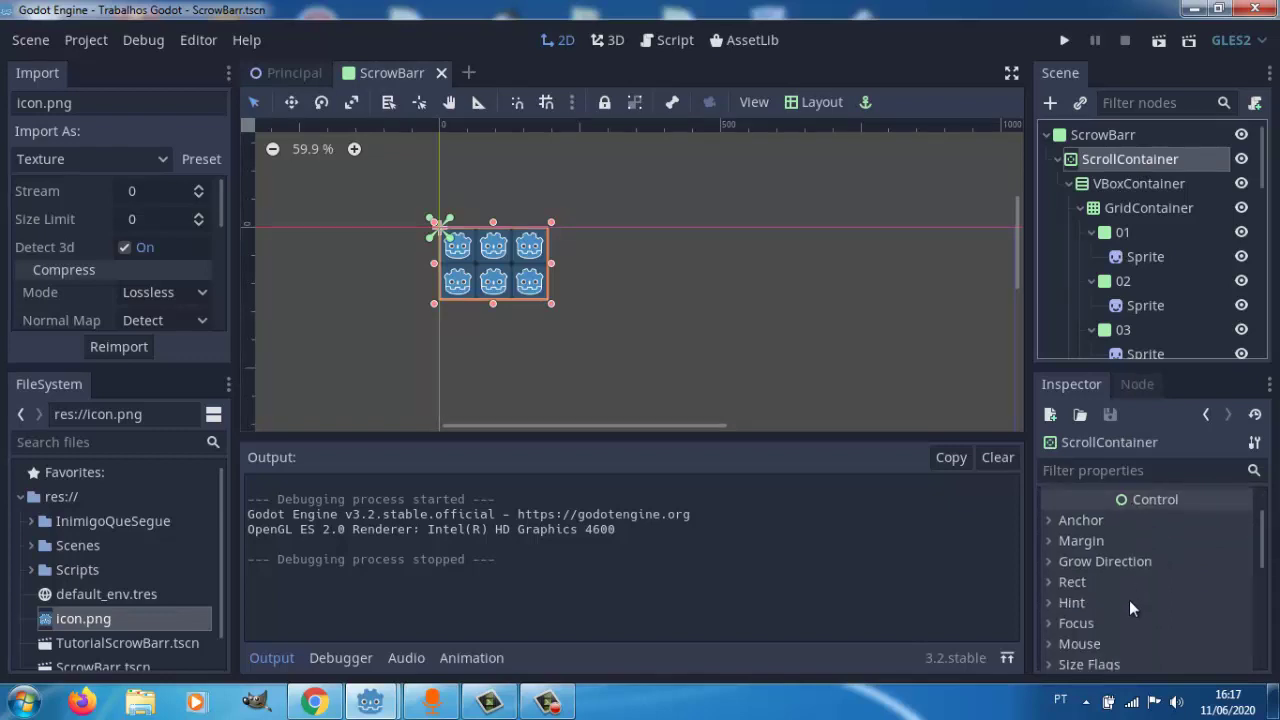
{"action": "scroll", "coordinate": [1129, 600], "scroll_direction": "down", "scroll_amount": 2}
{"action": "left_click", "coordinate": [1049, 600]}
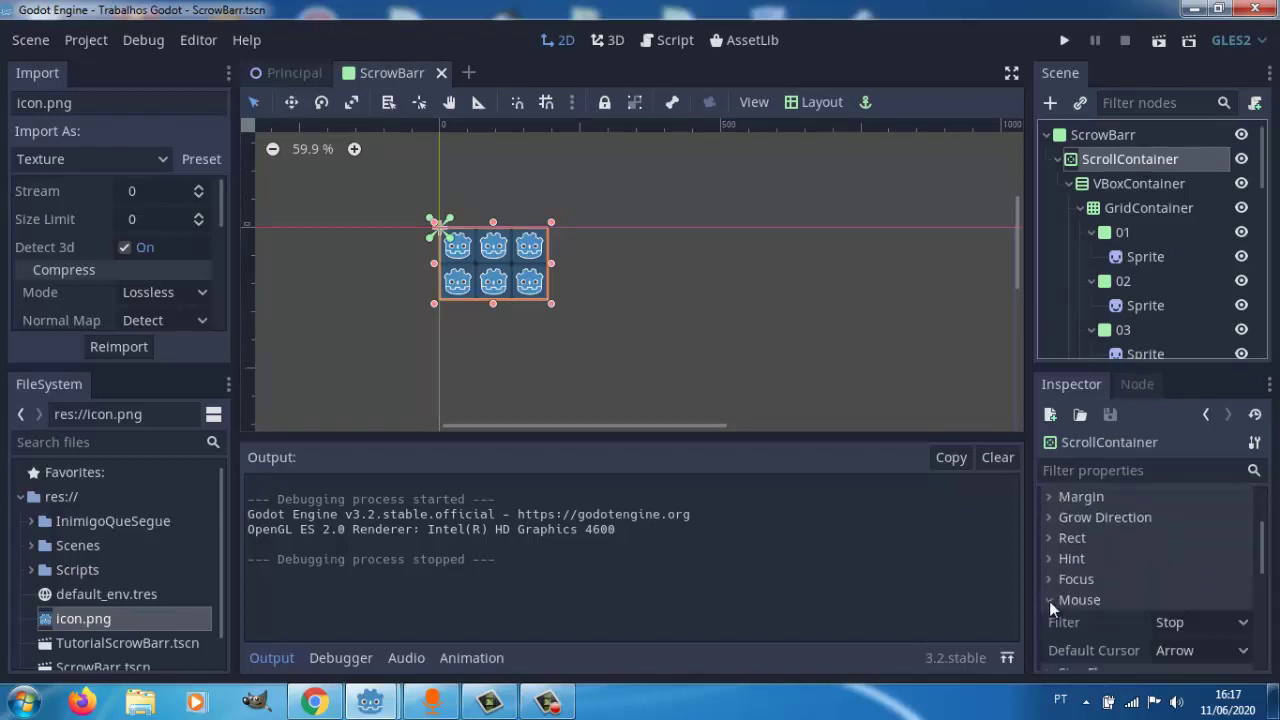
{"action": "left_click", "coordinate": [1244, 623]}
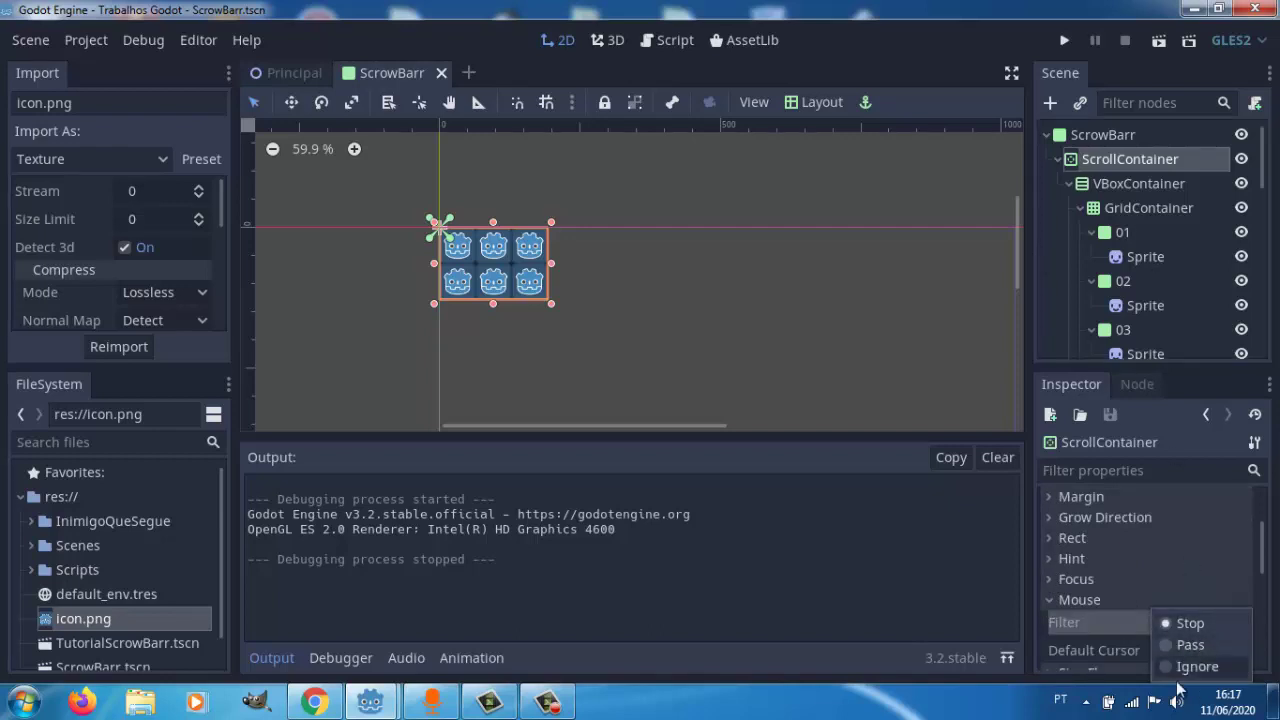
{"action": "left_click", "coordinate": [1175, 667]}
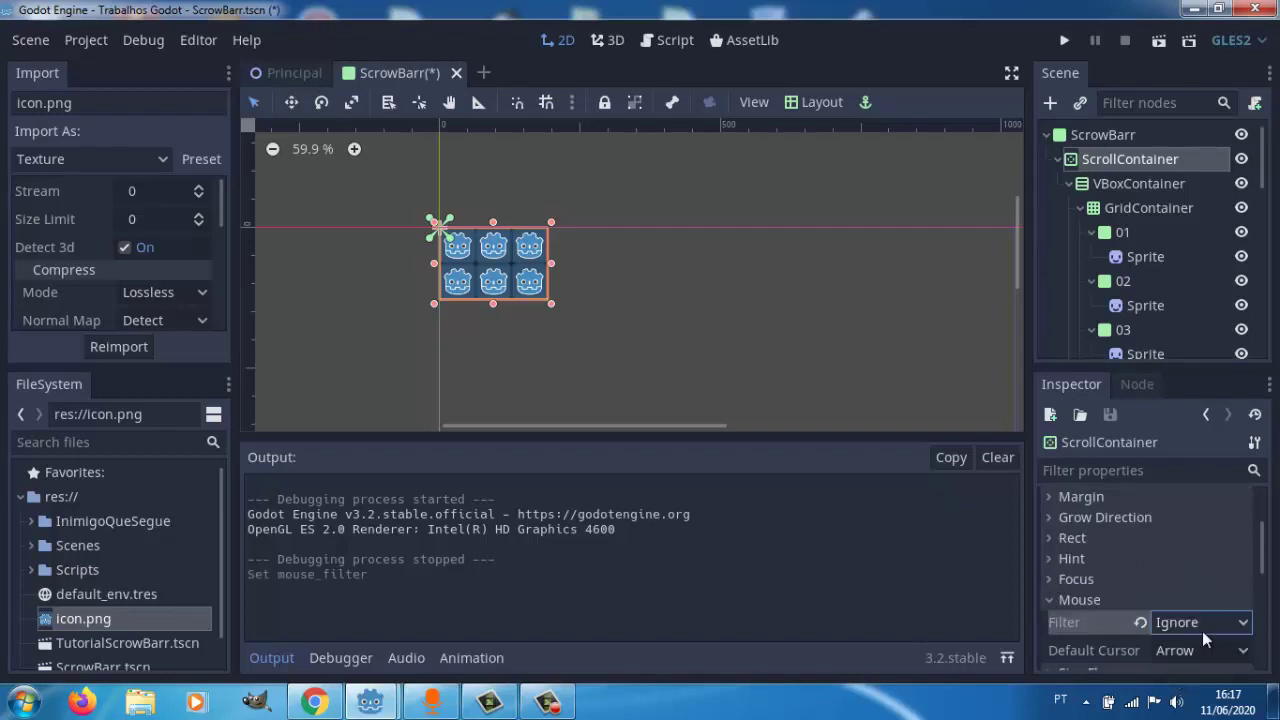
Select the VBoxContainer and use the controls at the bottom of the editor.
{"action": "left_click", "coordinate": [1144, 186]}
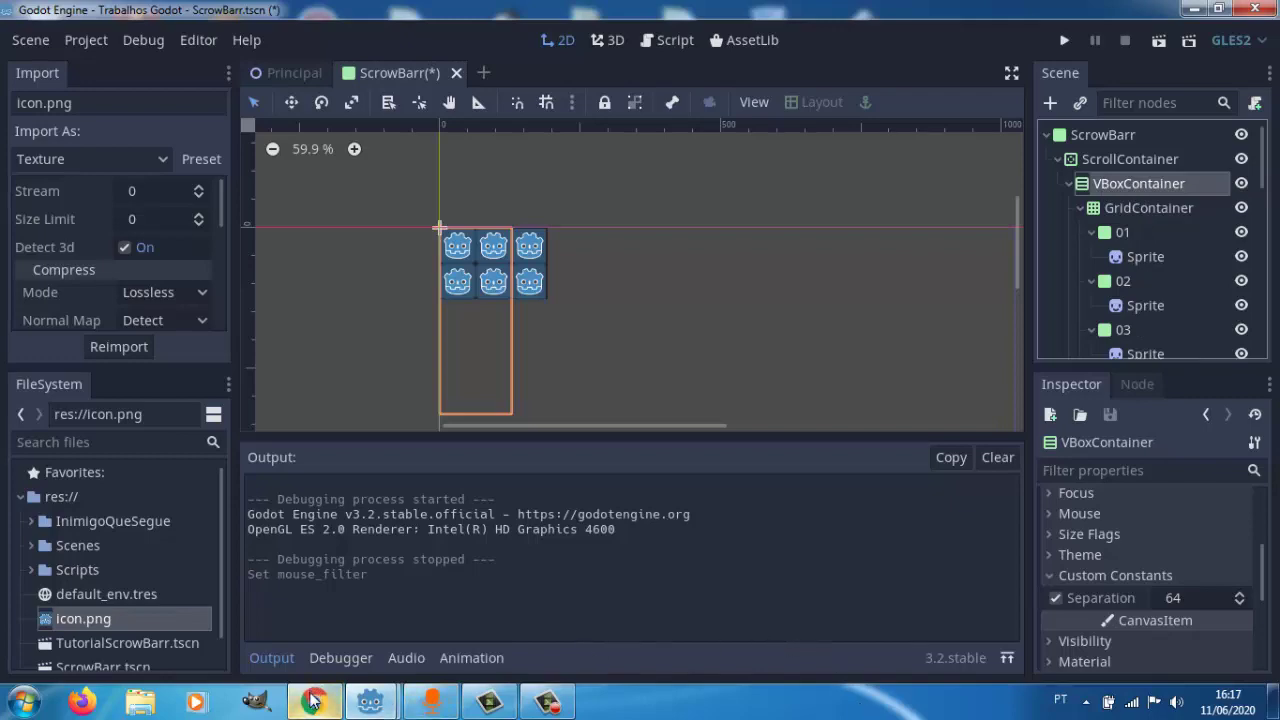
{"action": "mouse_move", "coordinate": [314, 703]}
{"action": "left_click", "coordinate": [485, 704]}
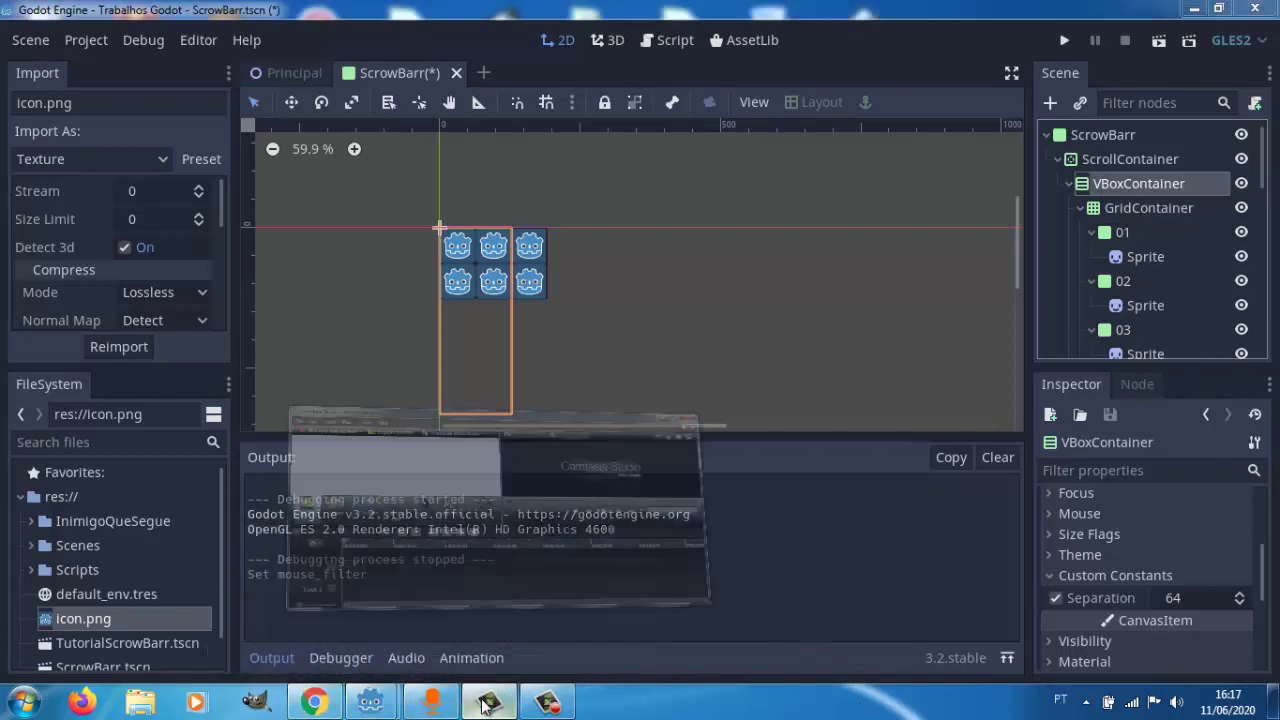
{"action": "left_click", "coordinate": [485, 704]}
{"action": "left_click", "coordinate": [547, 702]}
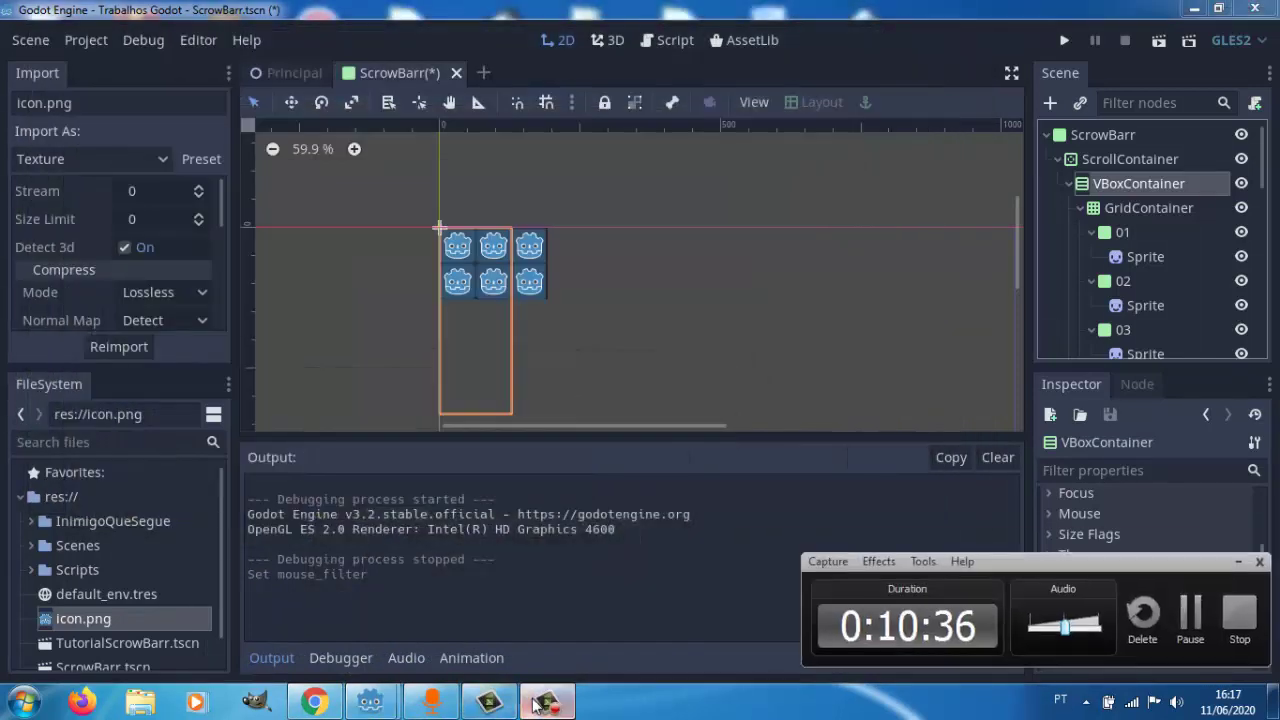